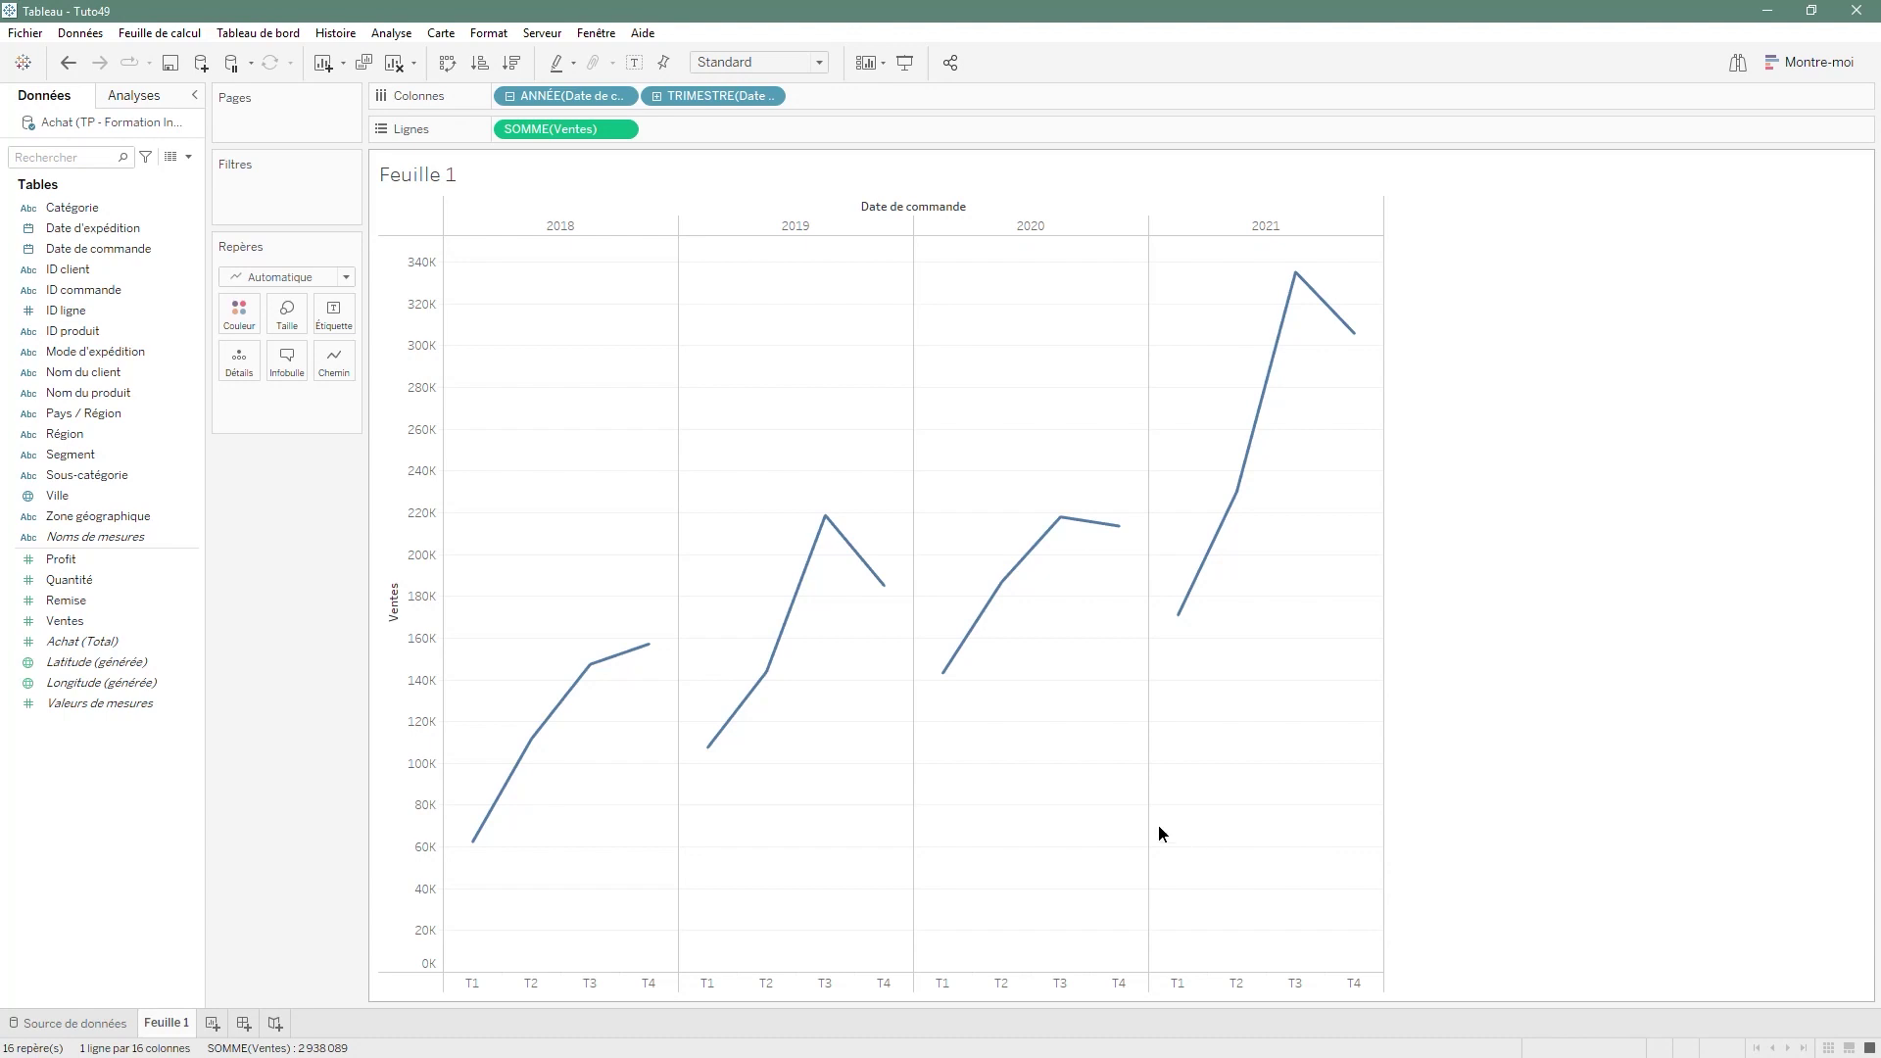
# Change the mark type to Barre and start adding a reference line on the Ventes axis
pyautogui.click(342, 276)
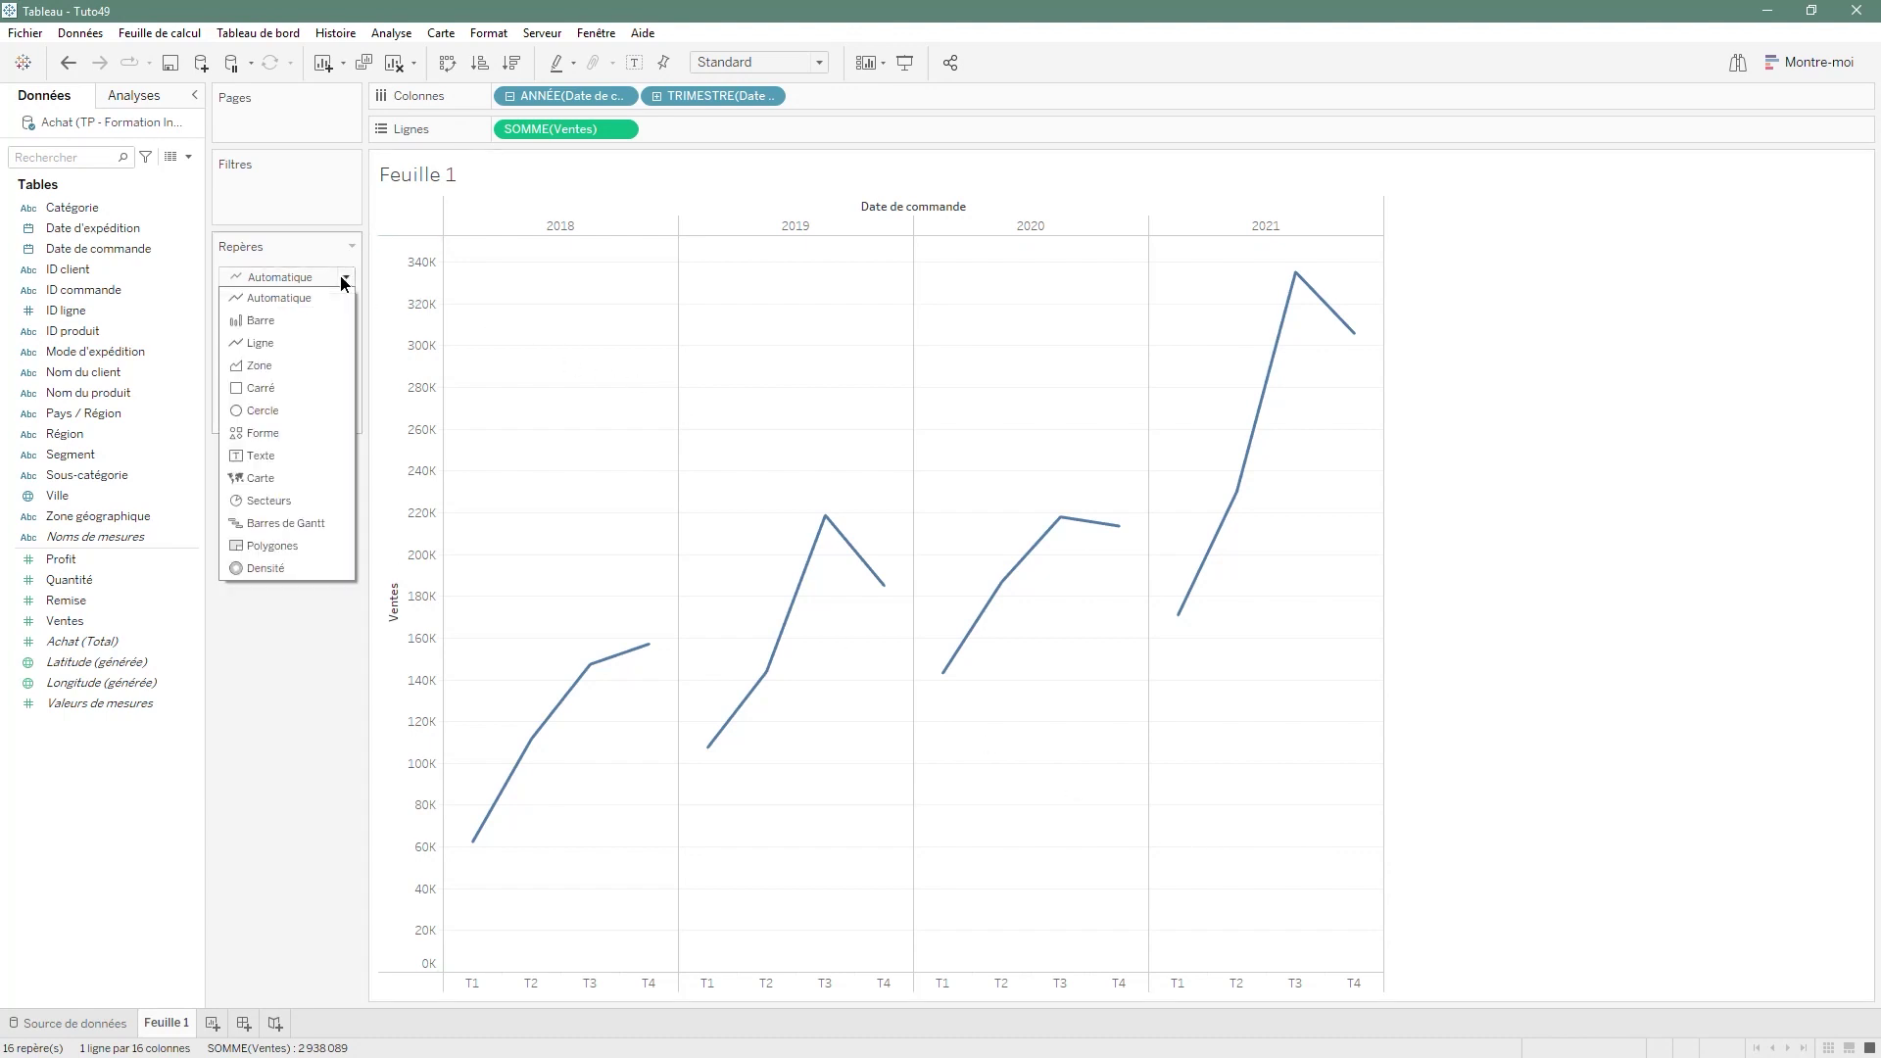
pyautogui.click(310, 319)
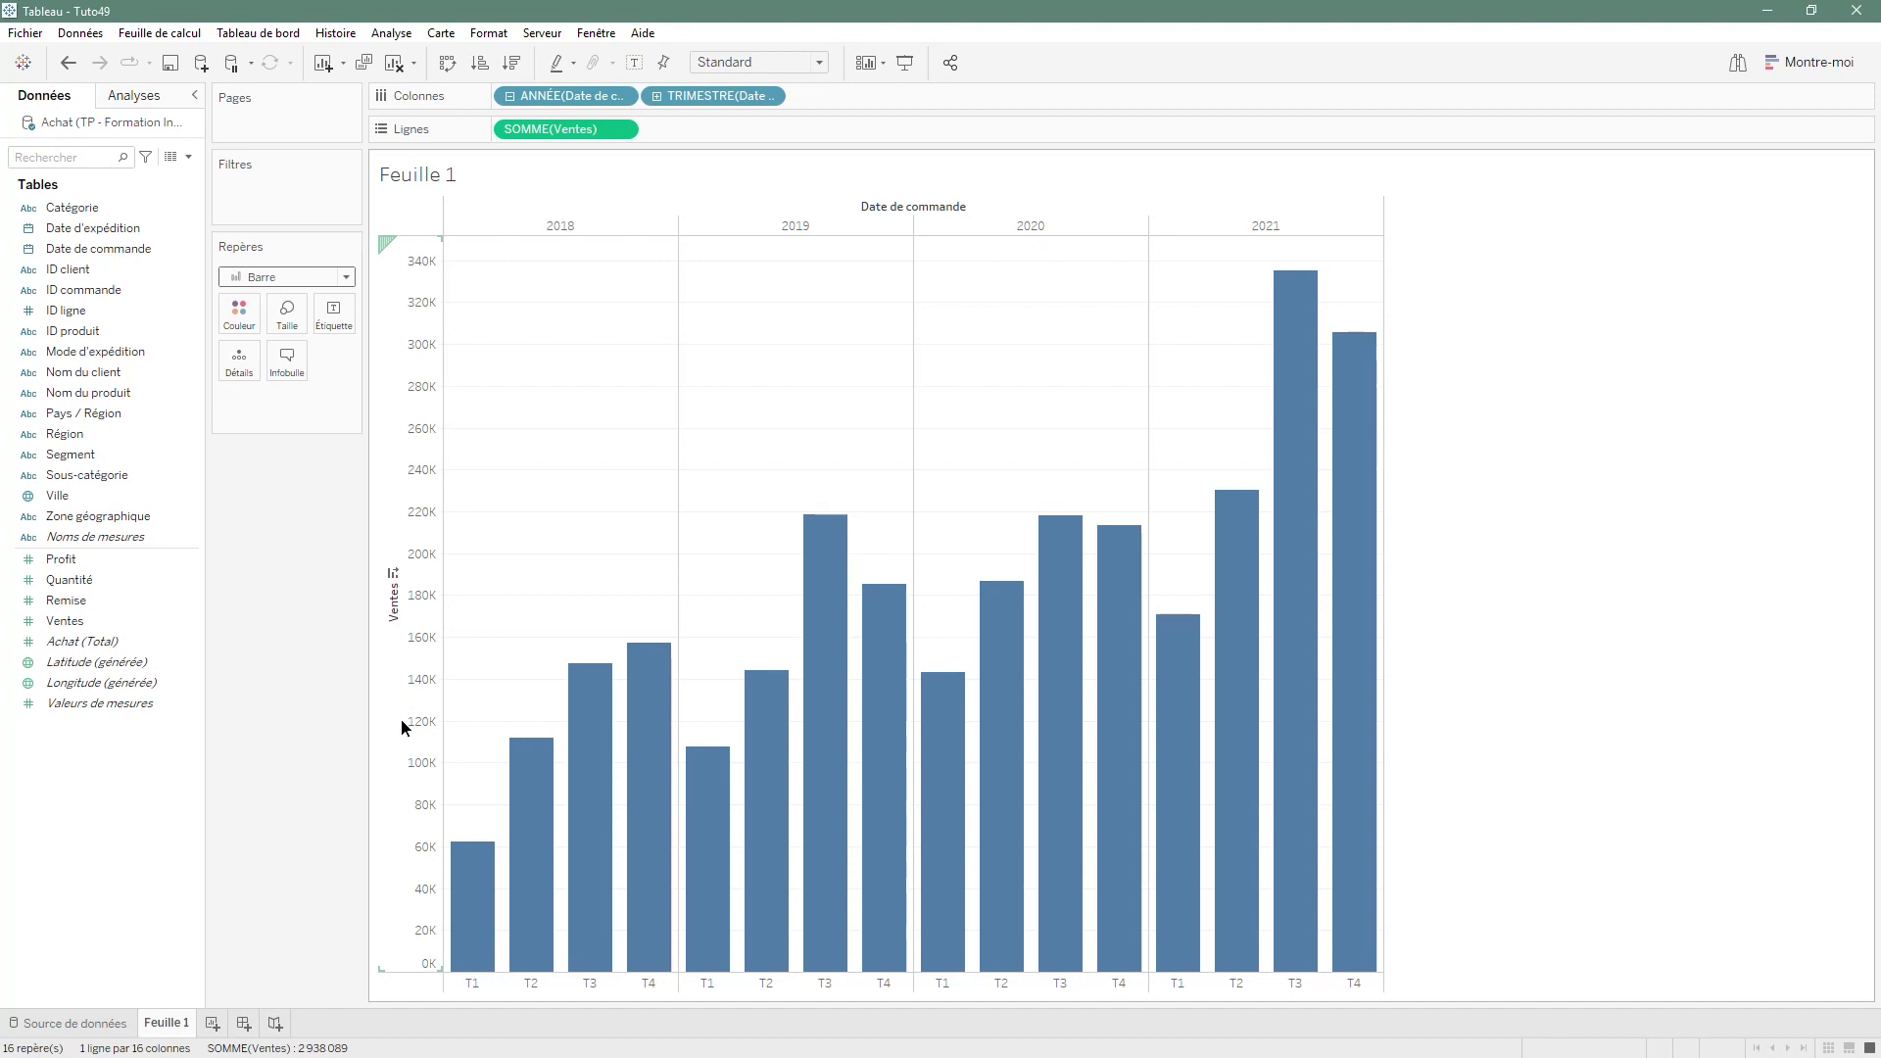
pyautogui.rightClick(397, 658)
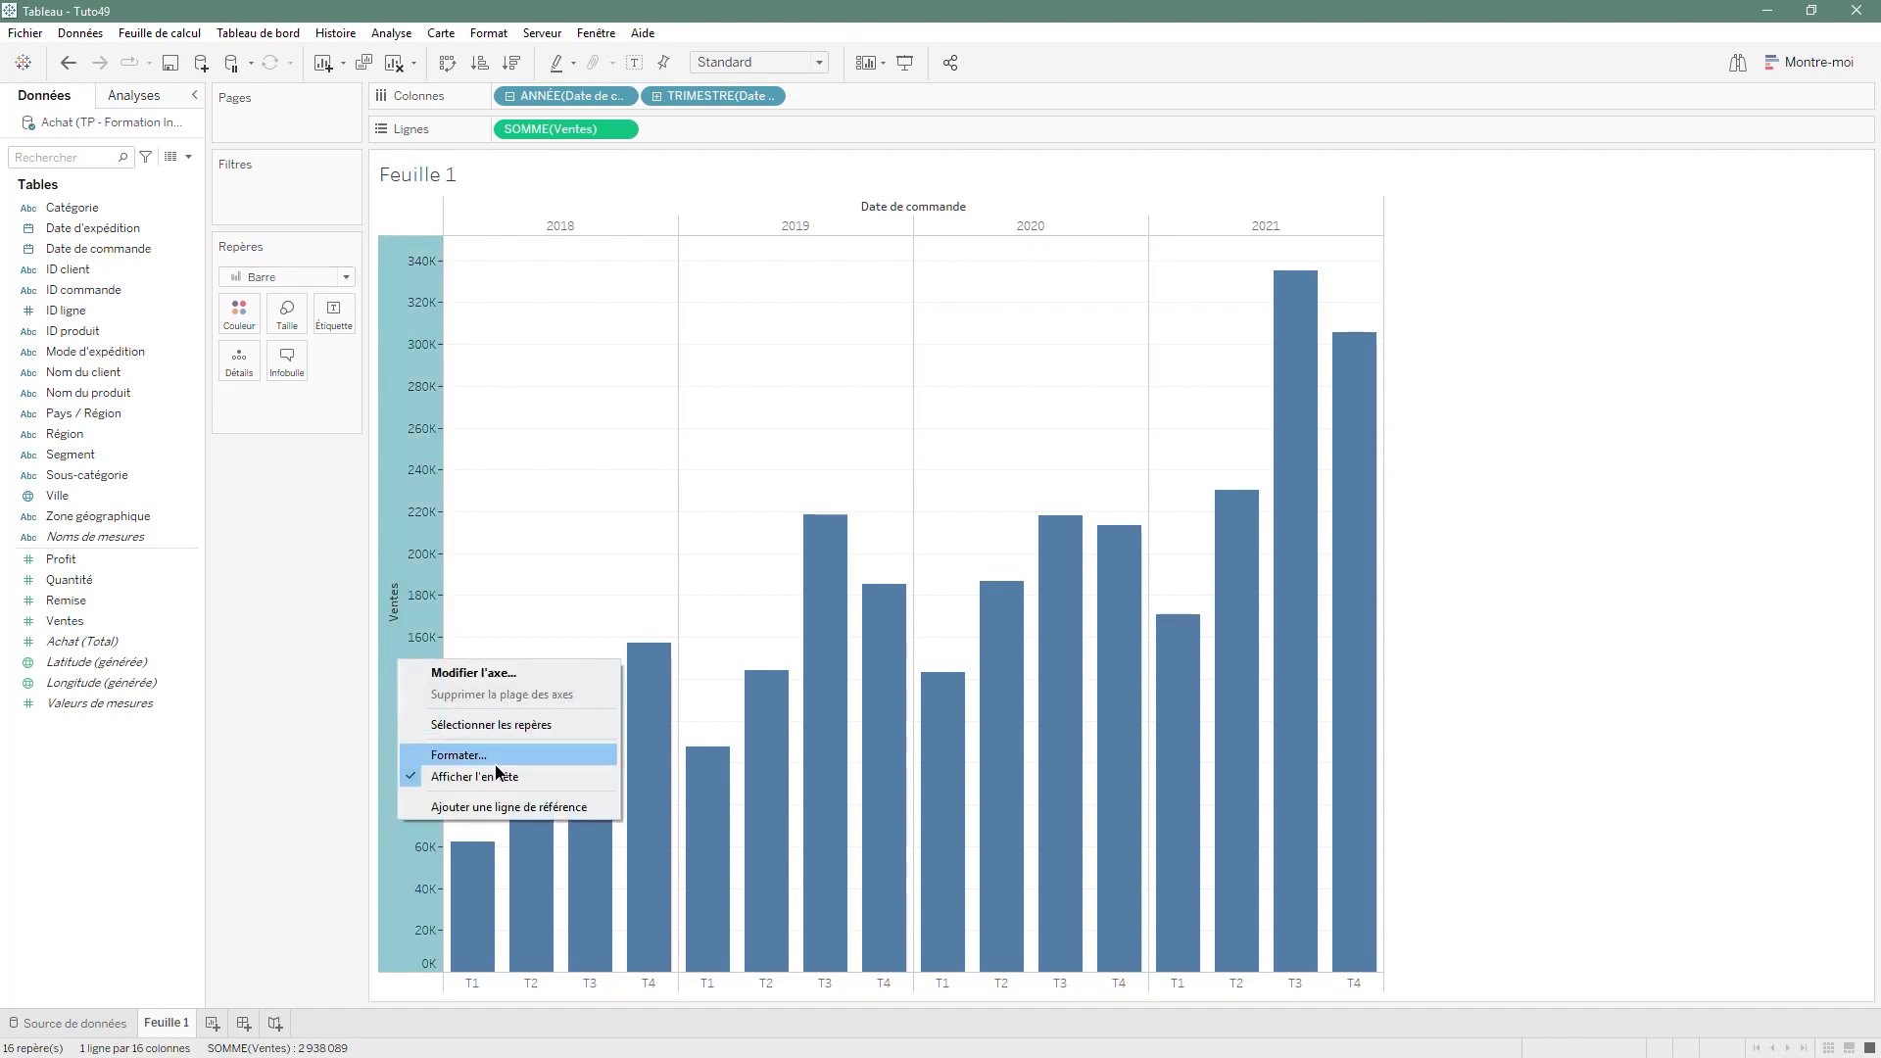
pyautogui.click(592, 807)
pyautogui.moveTo(817, 284); pyautogui.dragTo(1420, 325)
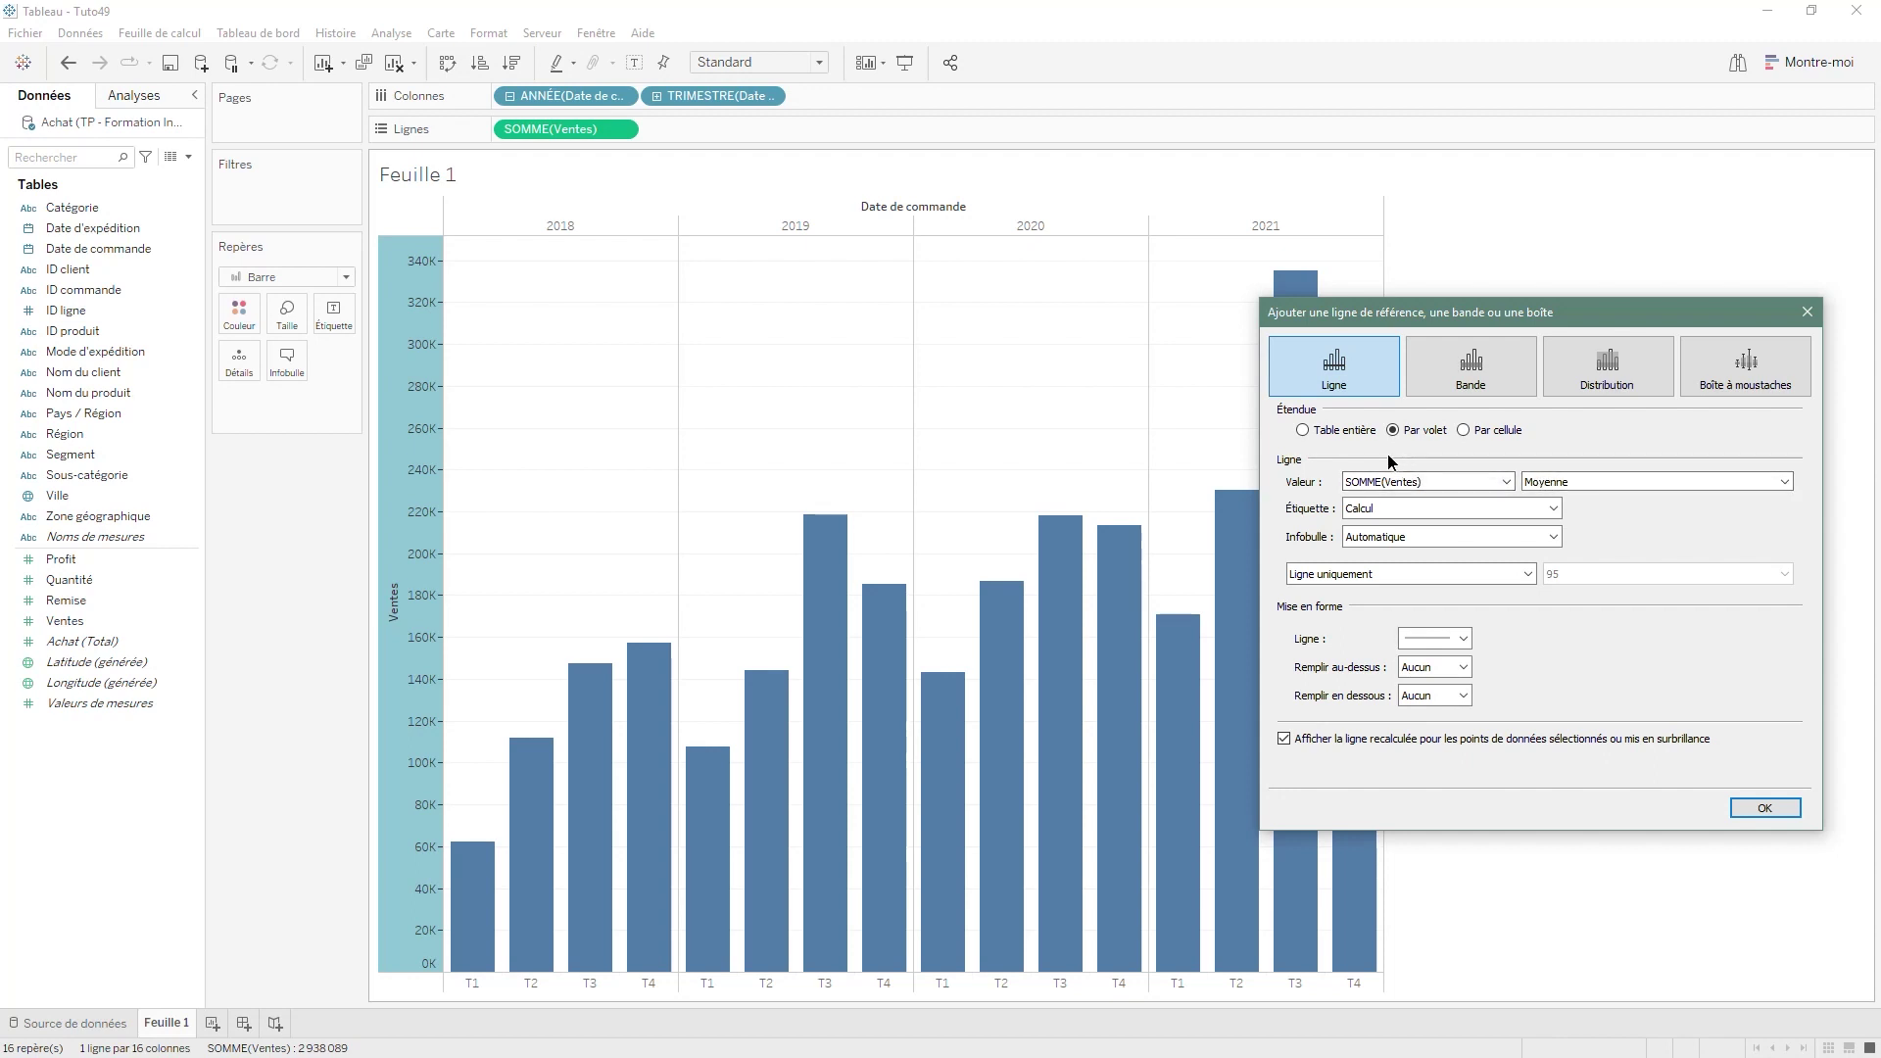
# Preview the average line with the Table entière, Par volet and Par cellule scopes, and restore Par volet
pyautogui.click(1333, 437)
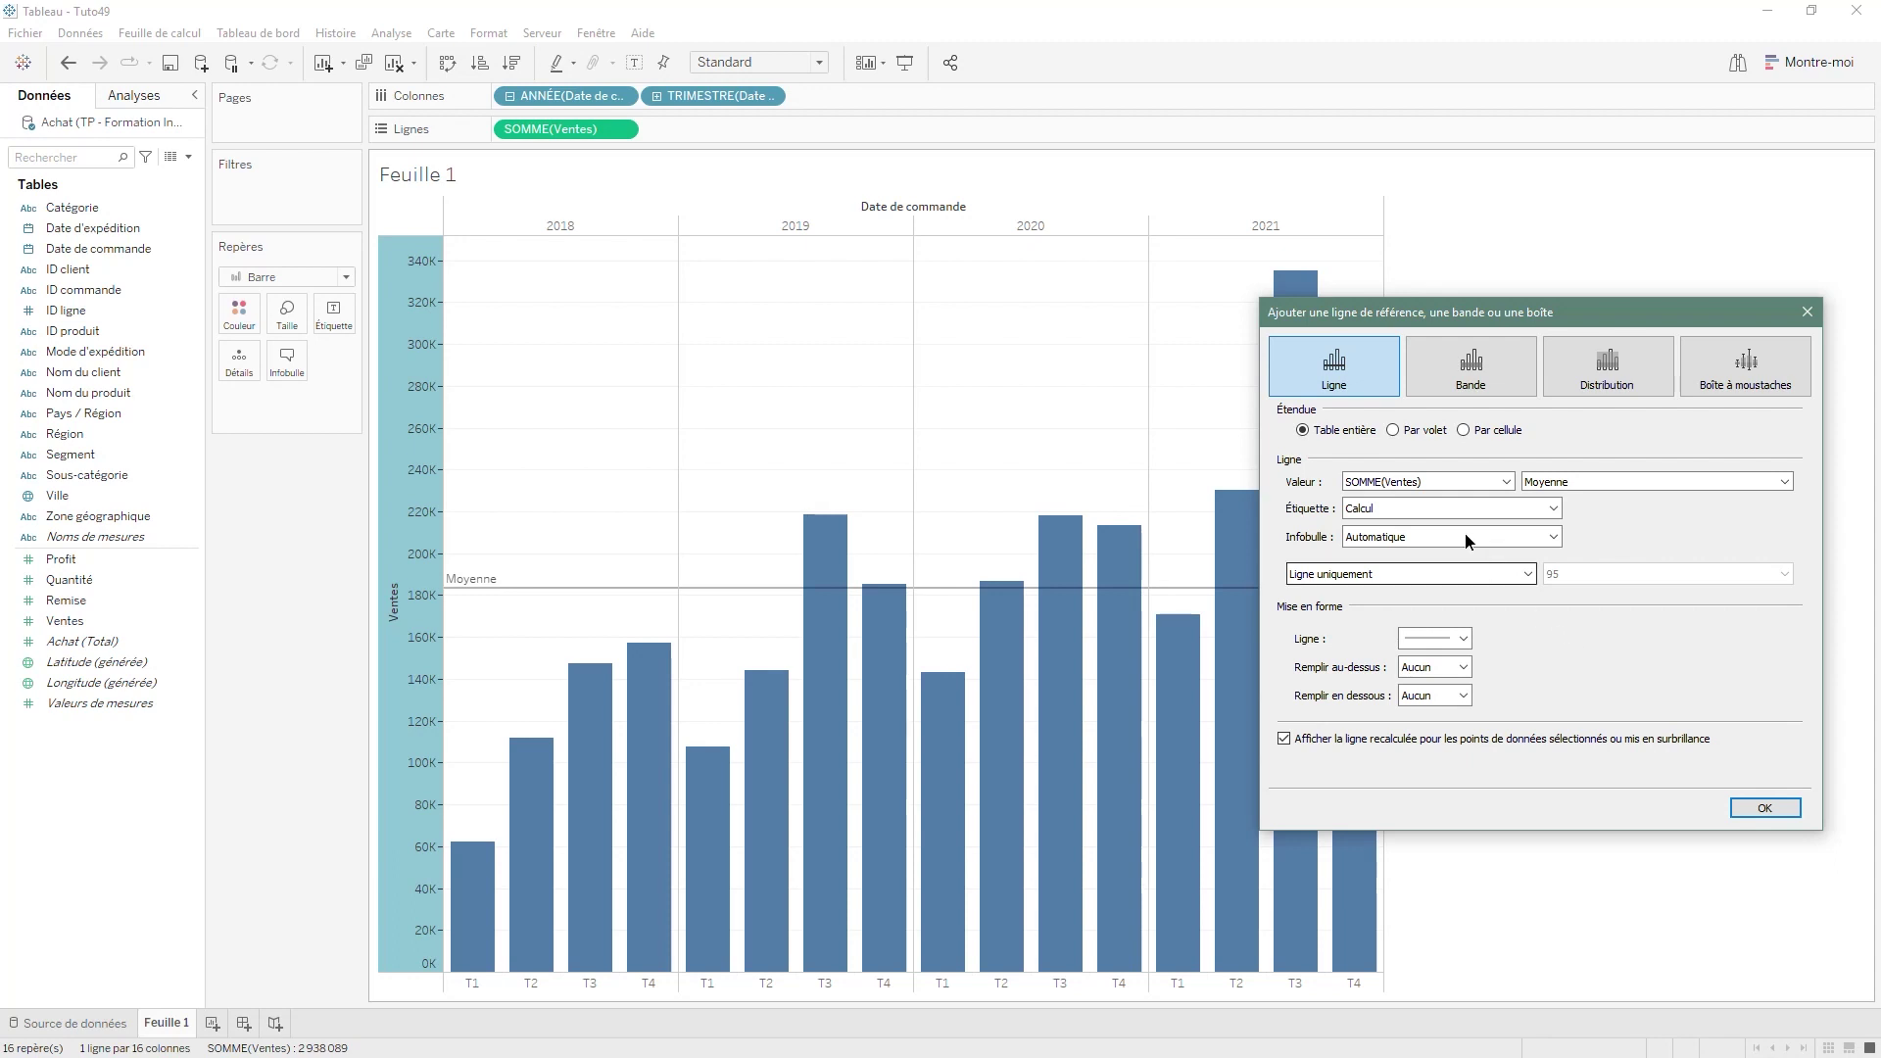
pyautogui.click(1418, 435)
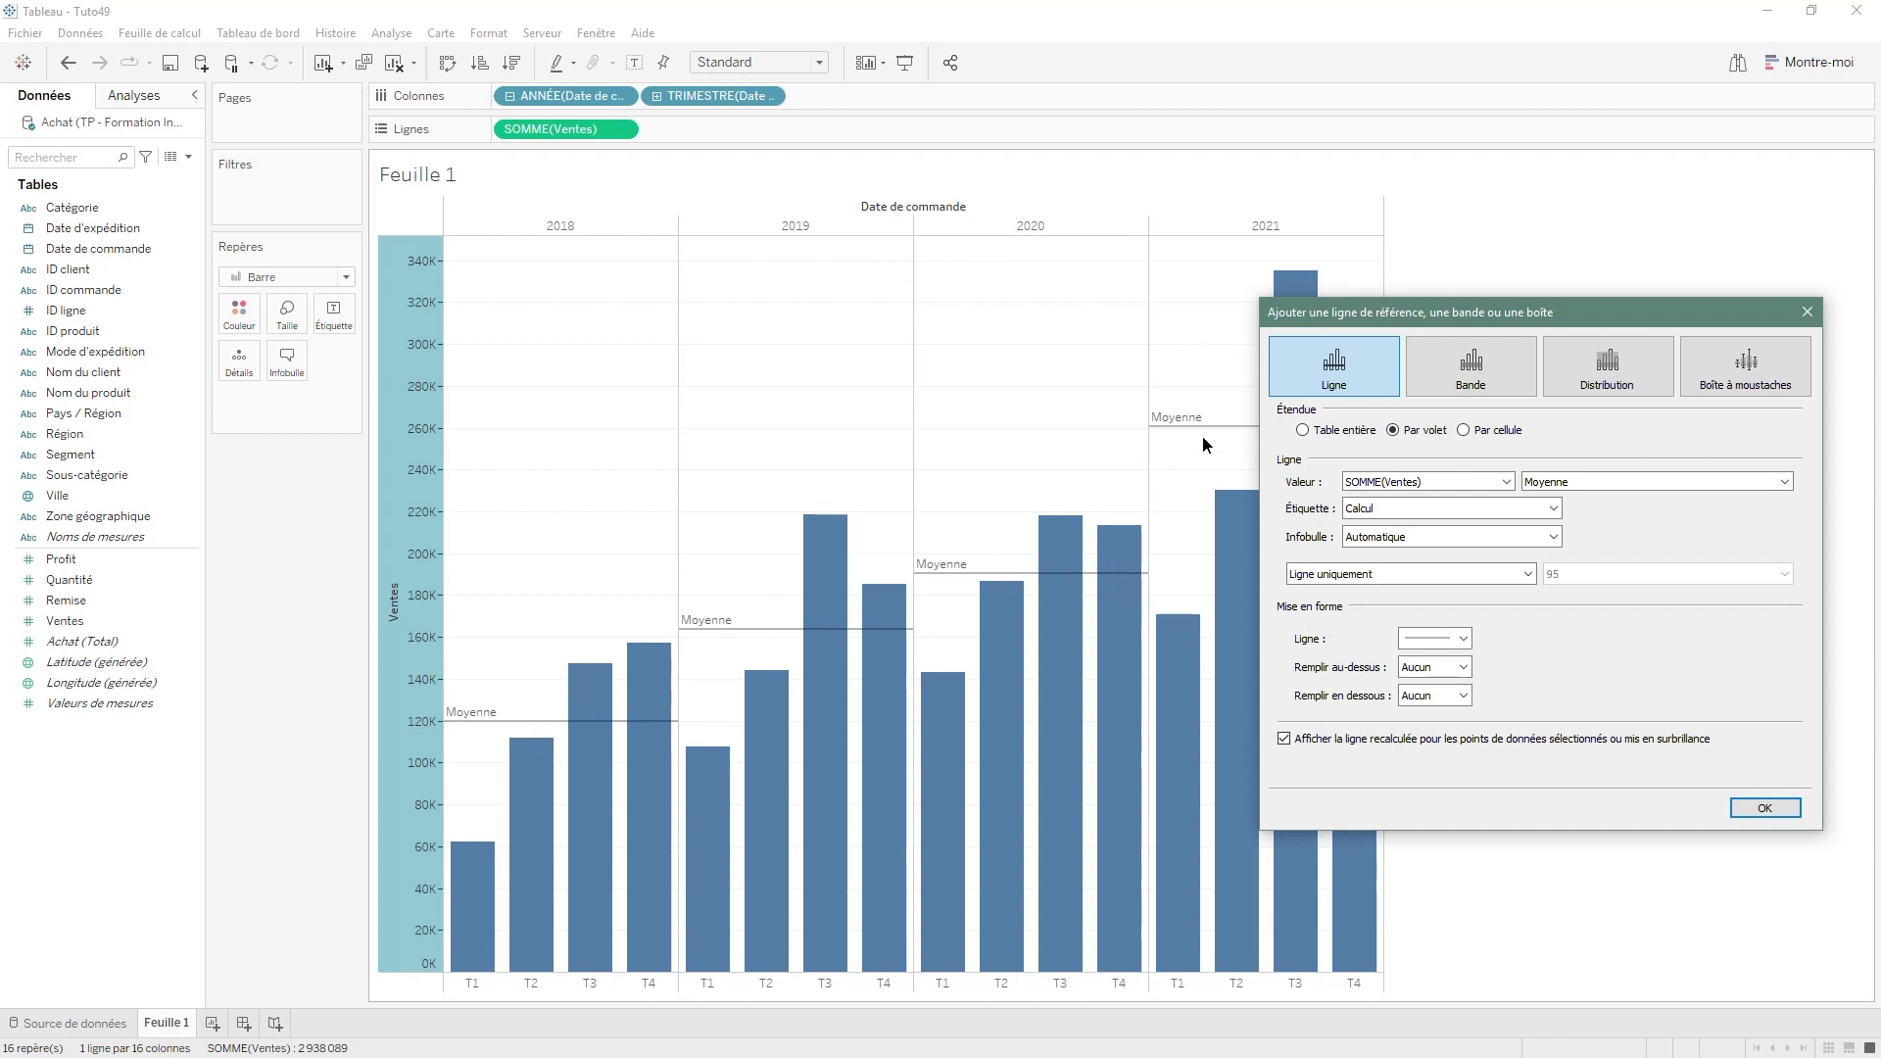
pyautogui.moveTo(1443, 314); pyautogui.dragTo(1497, 313)
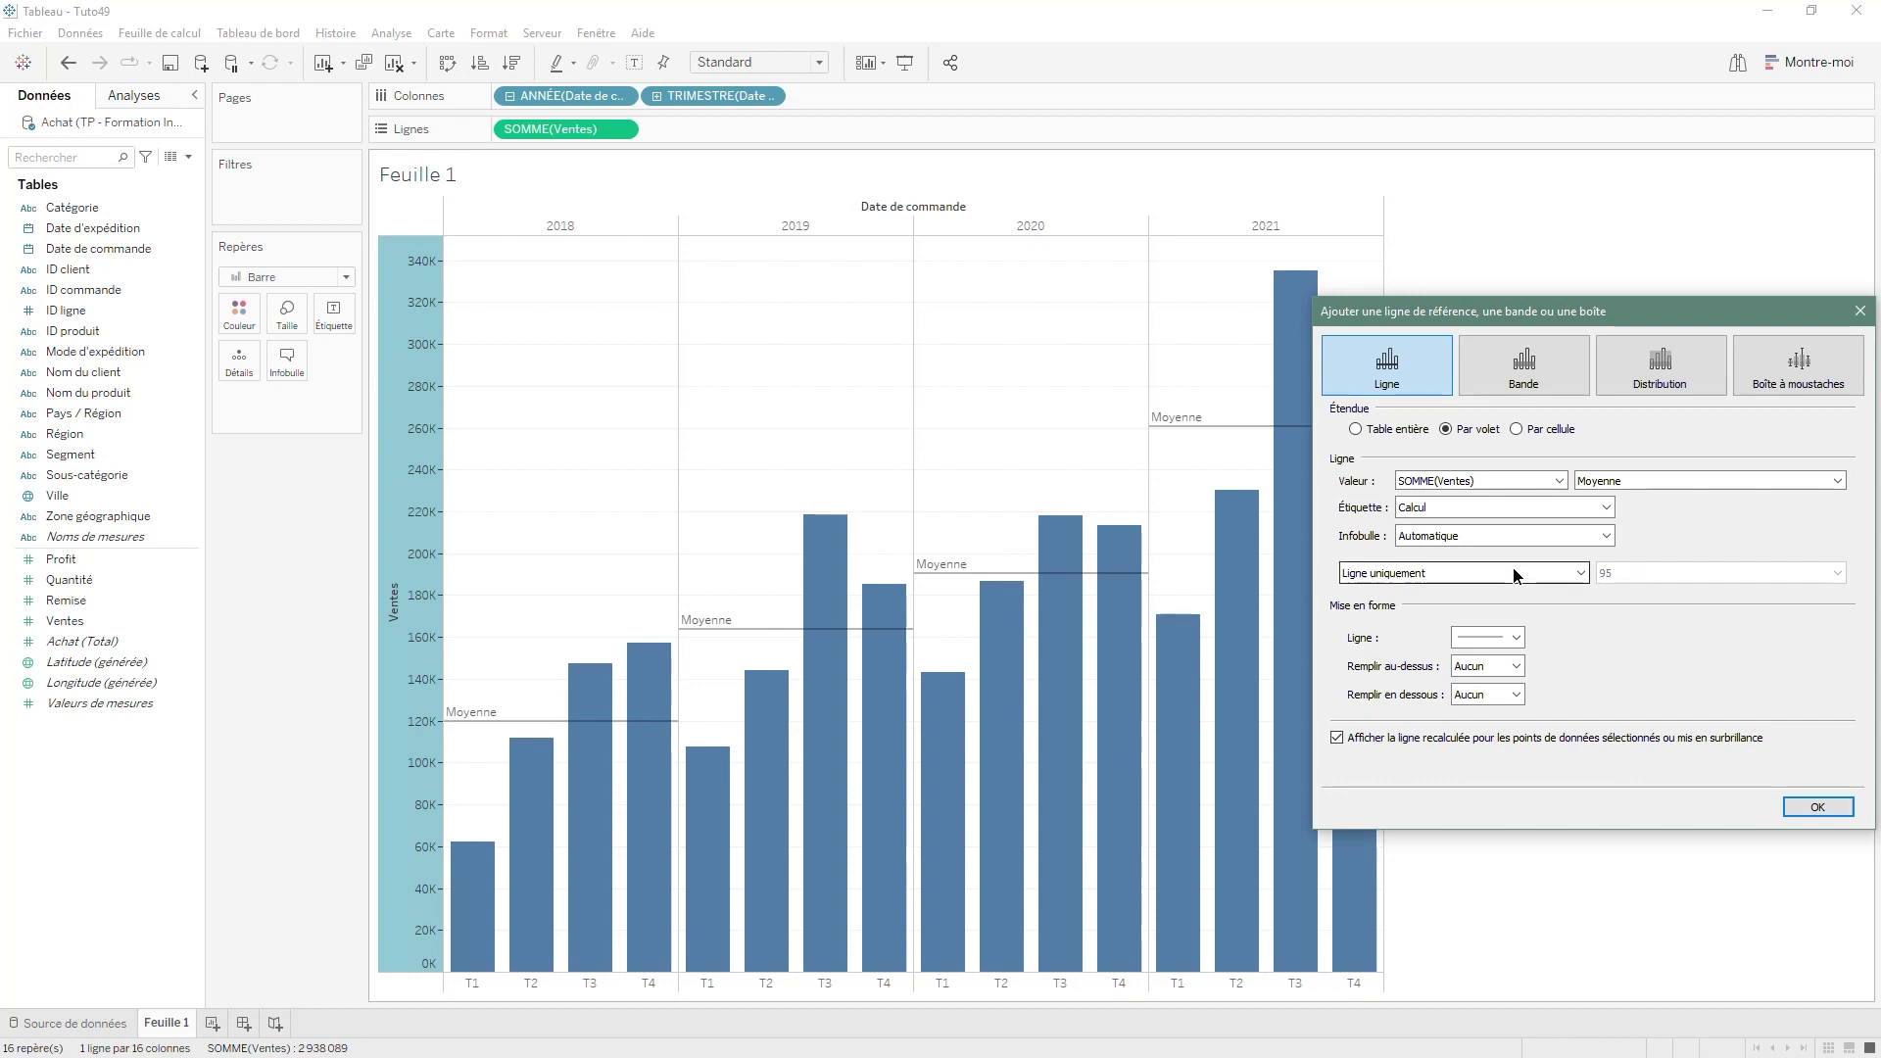
pyautogui.click(1551, 430)
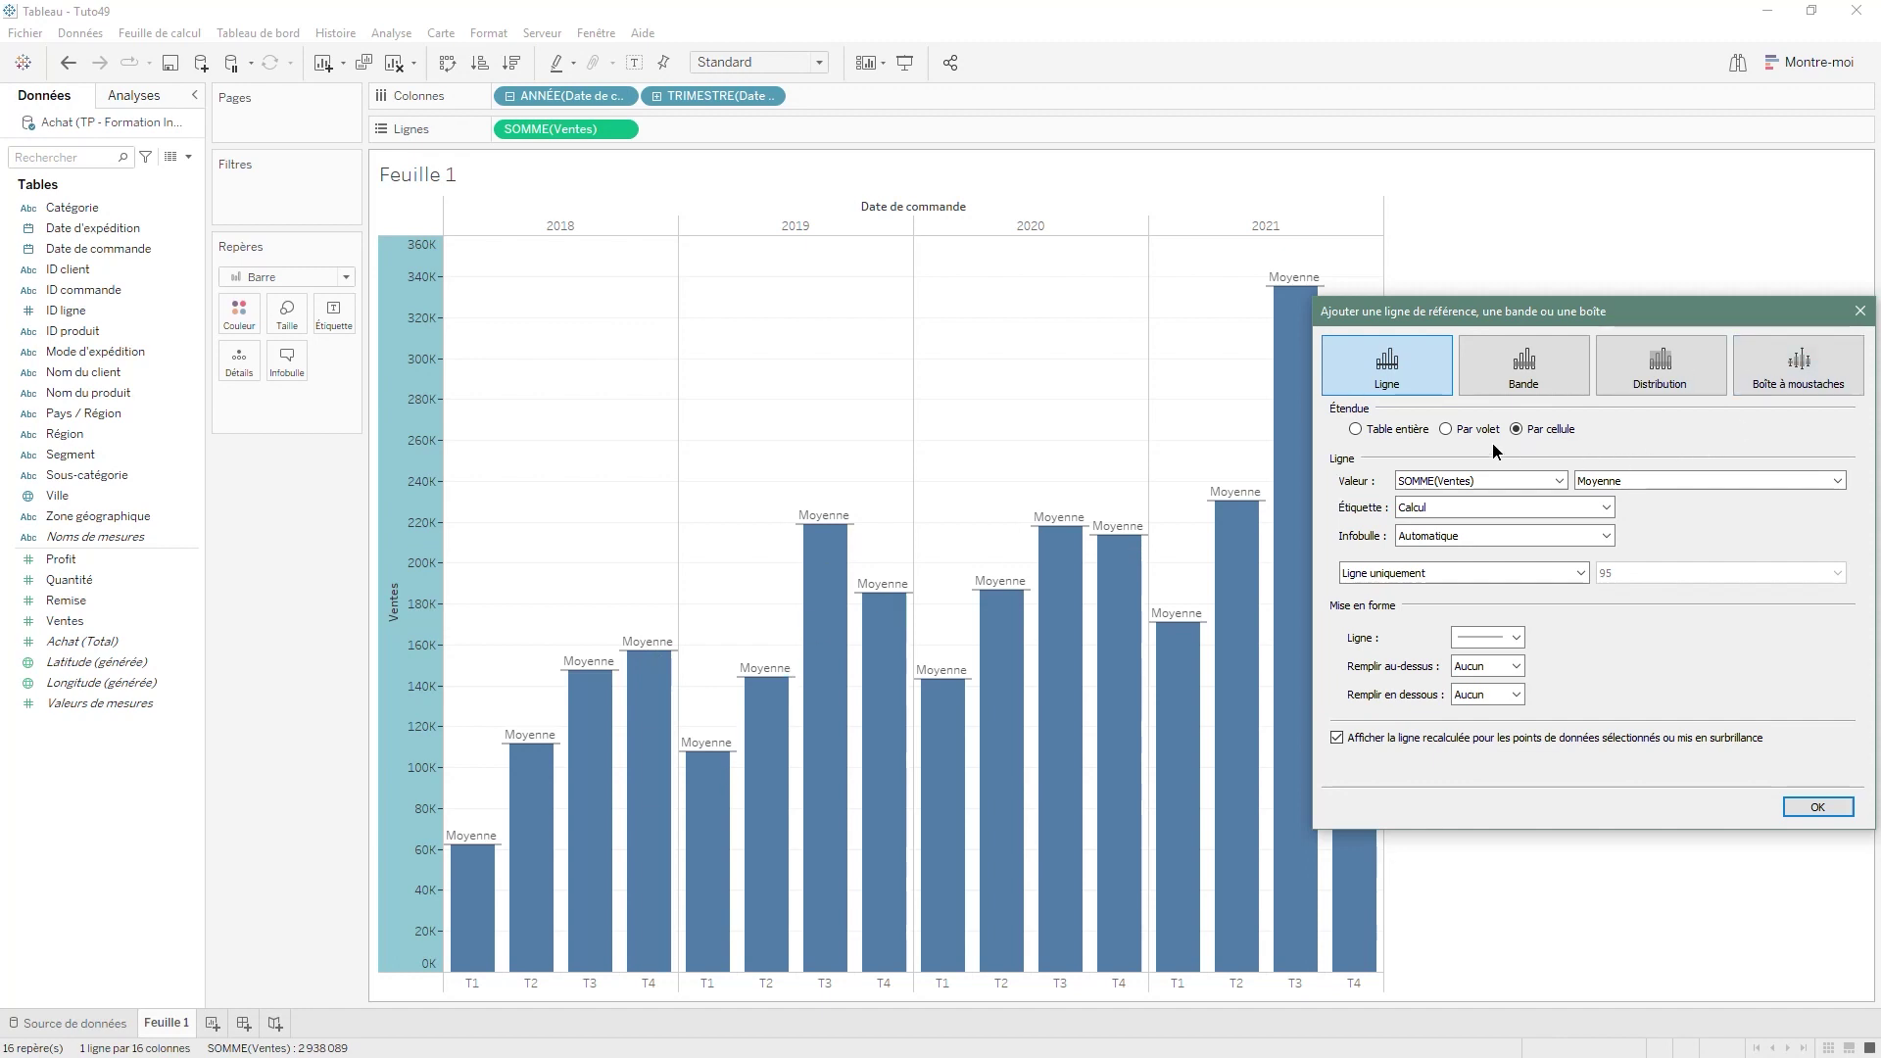
pyautogui.click(1450, 429)
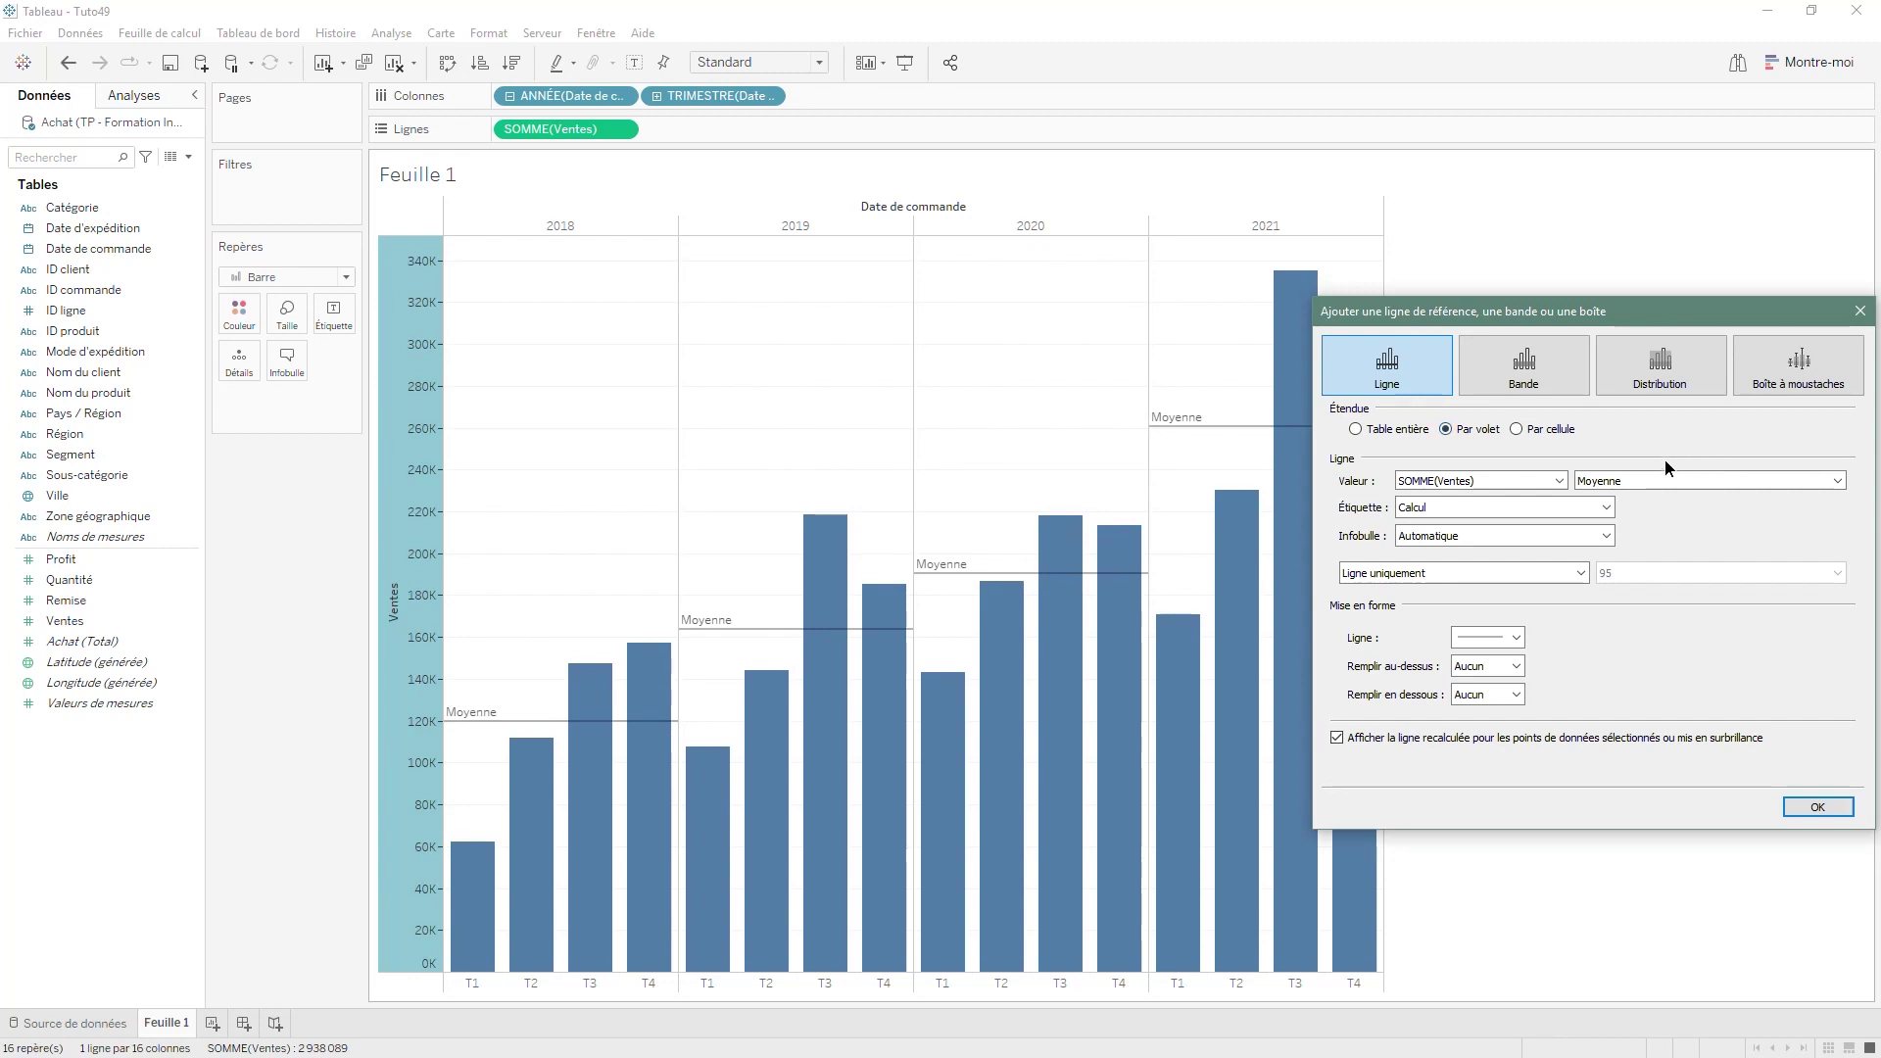
# Preview the SOMME(Ventes) reference line with the Minimum and Maximum aggregations, and set it back to Moyenne
pyautogui.click(1556, 481)
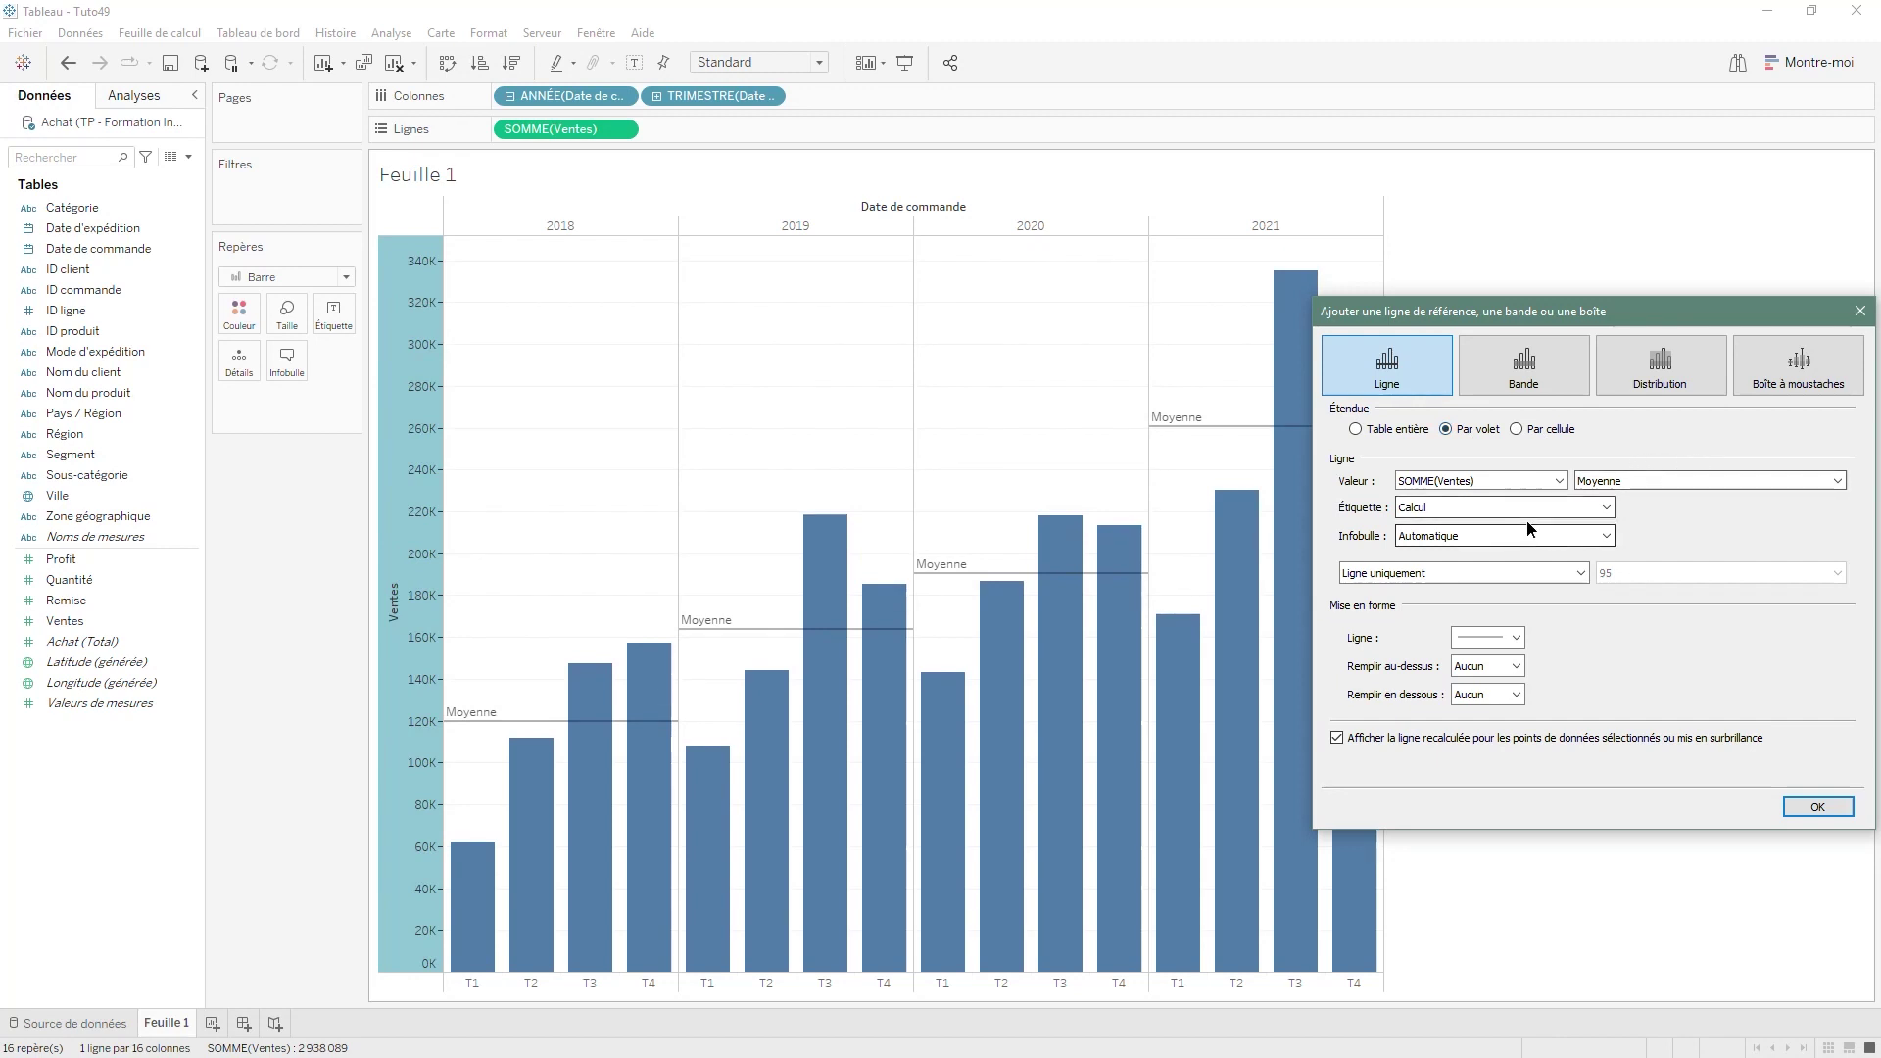
pyautogui.click(1559, 480)
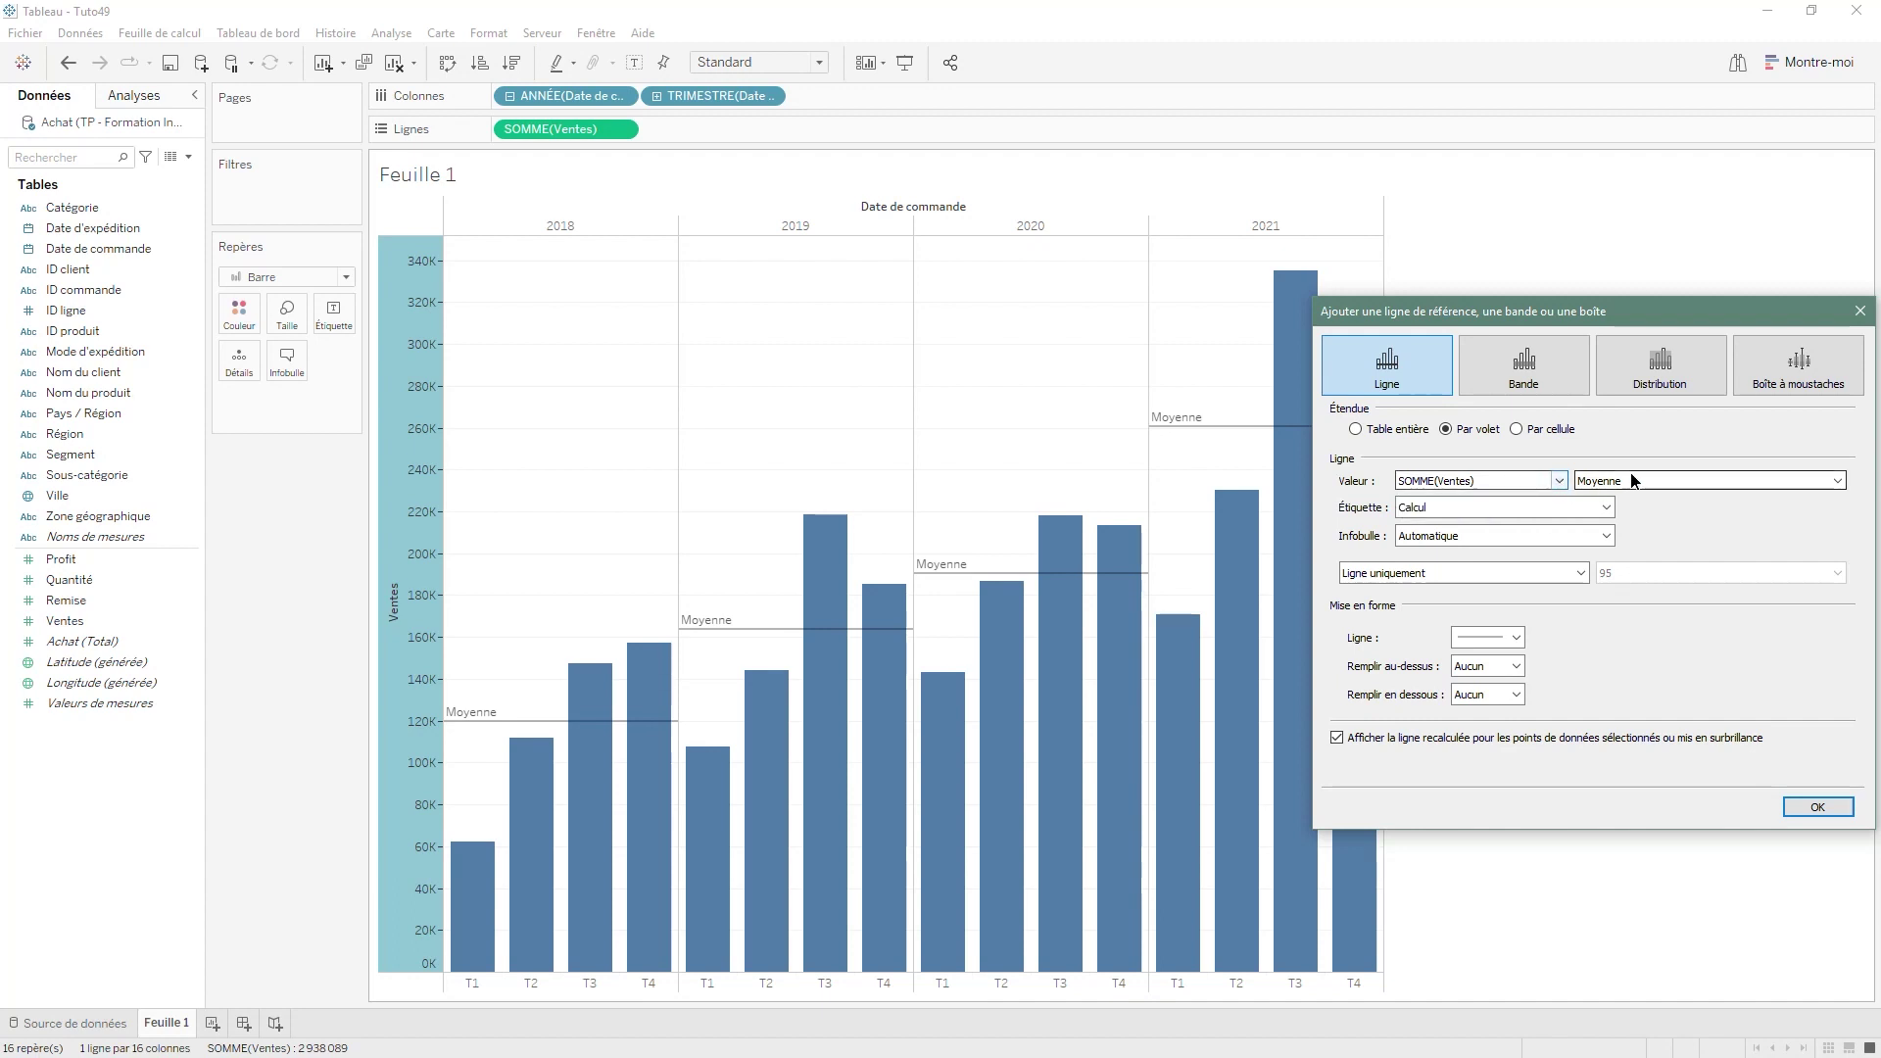
pyautogui.click(1701, 480)
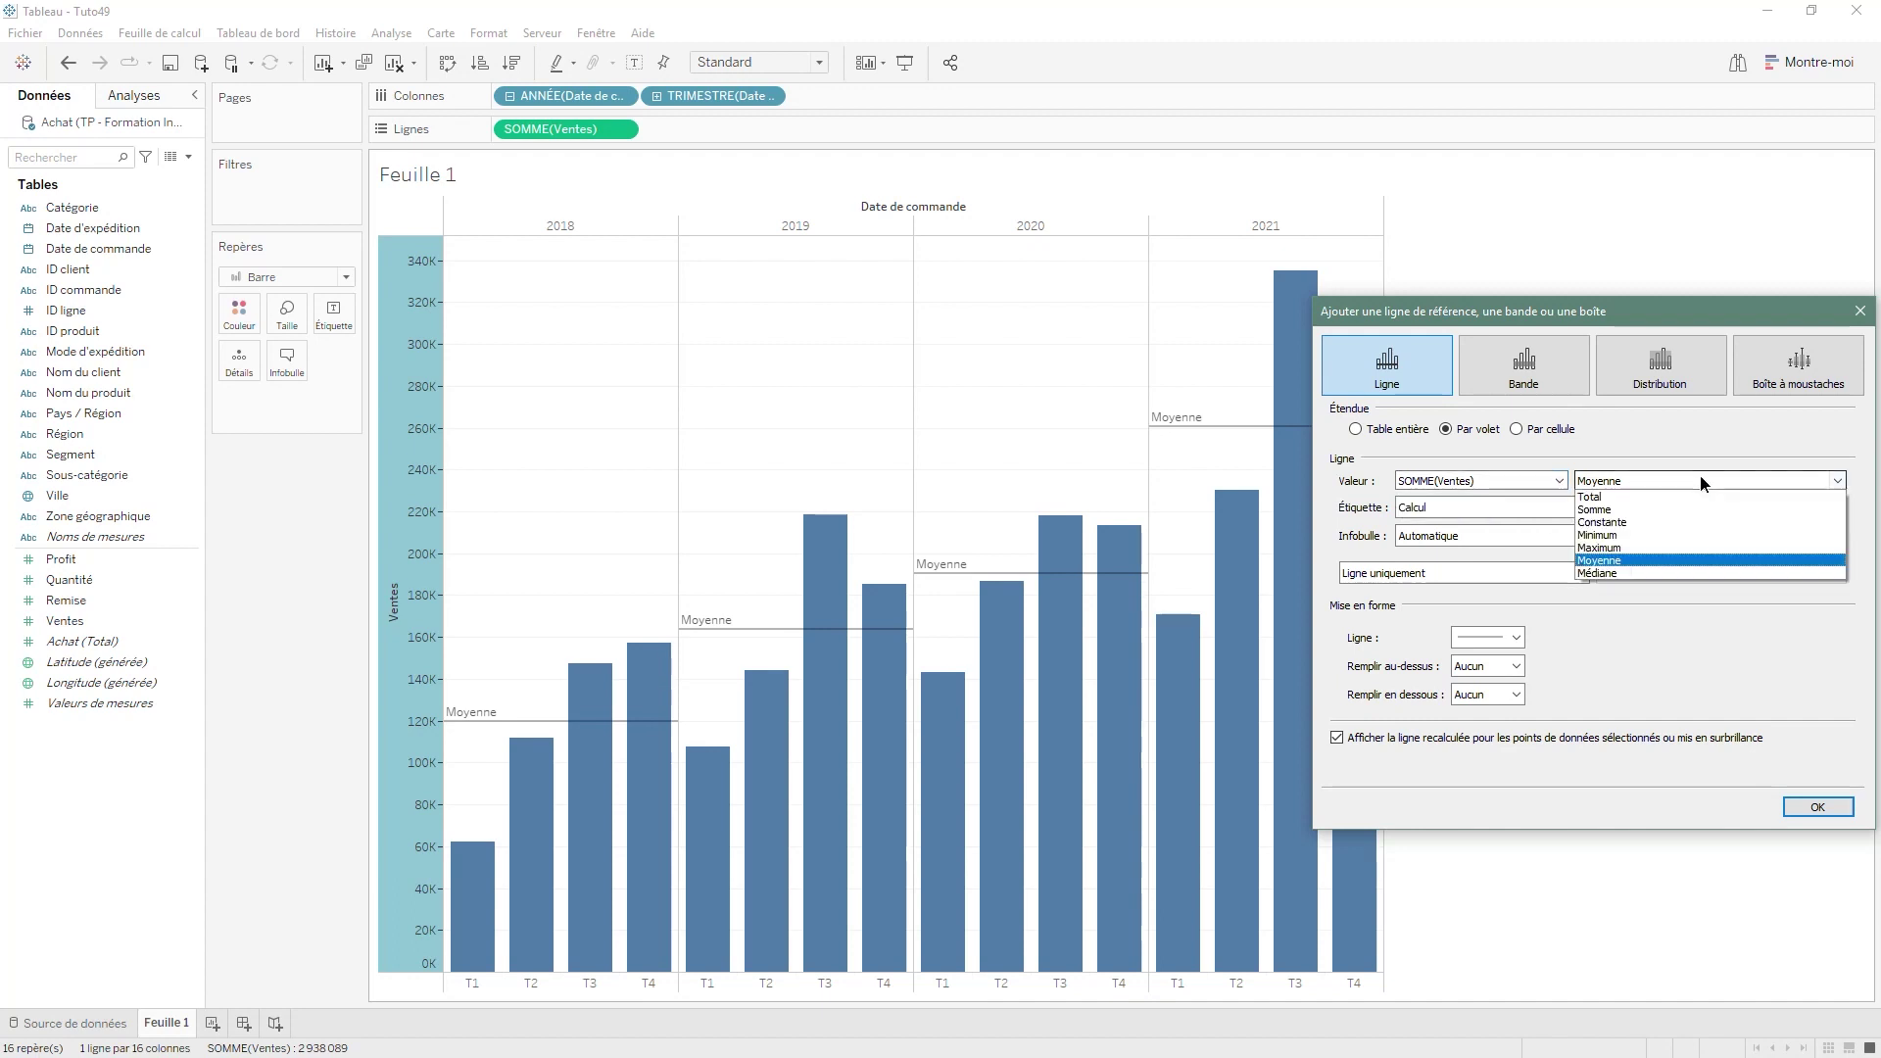
pyautogui.click(1660, 535)
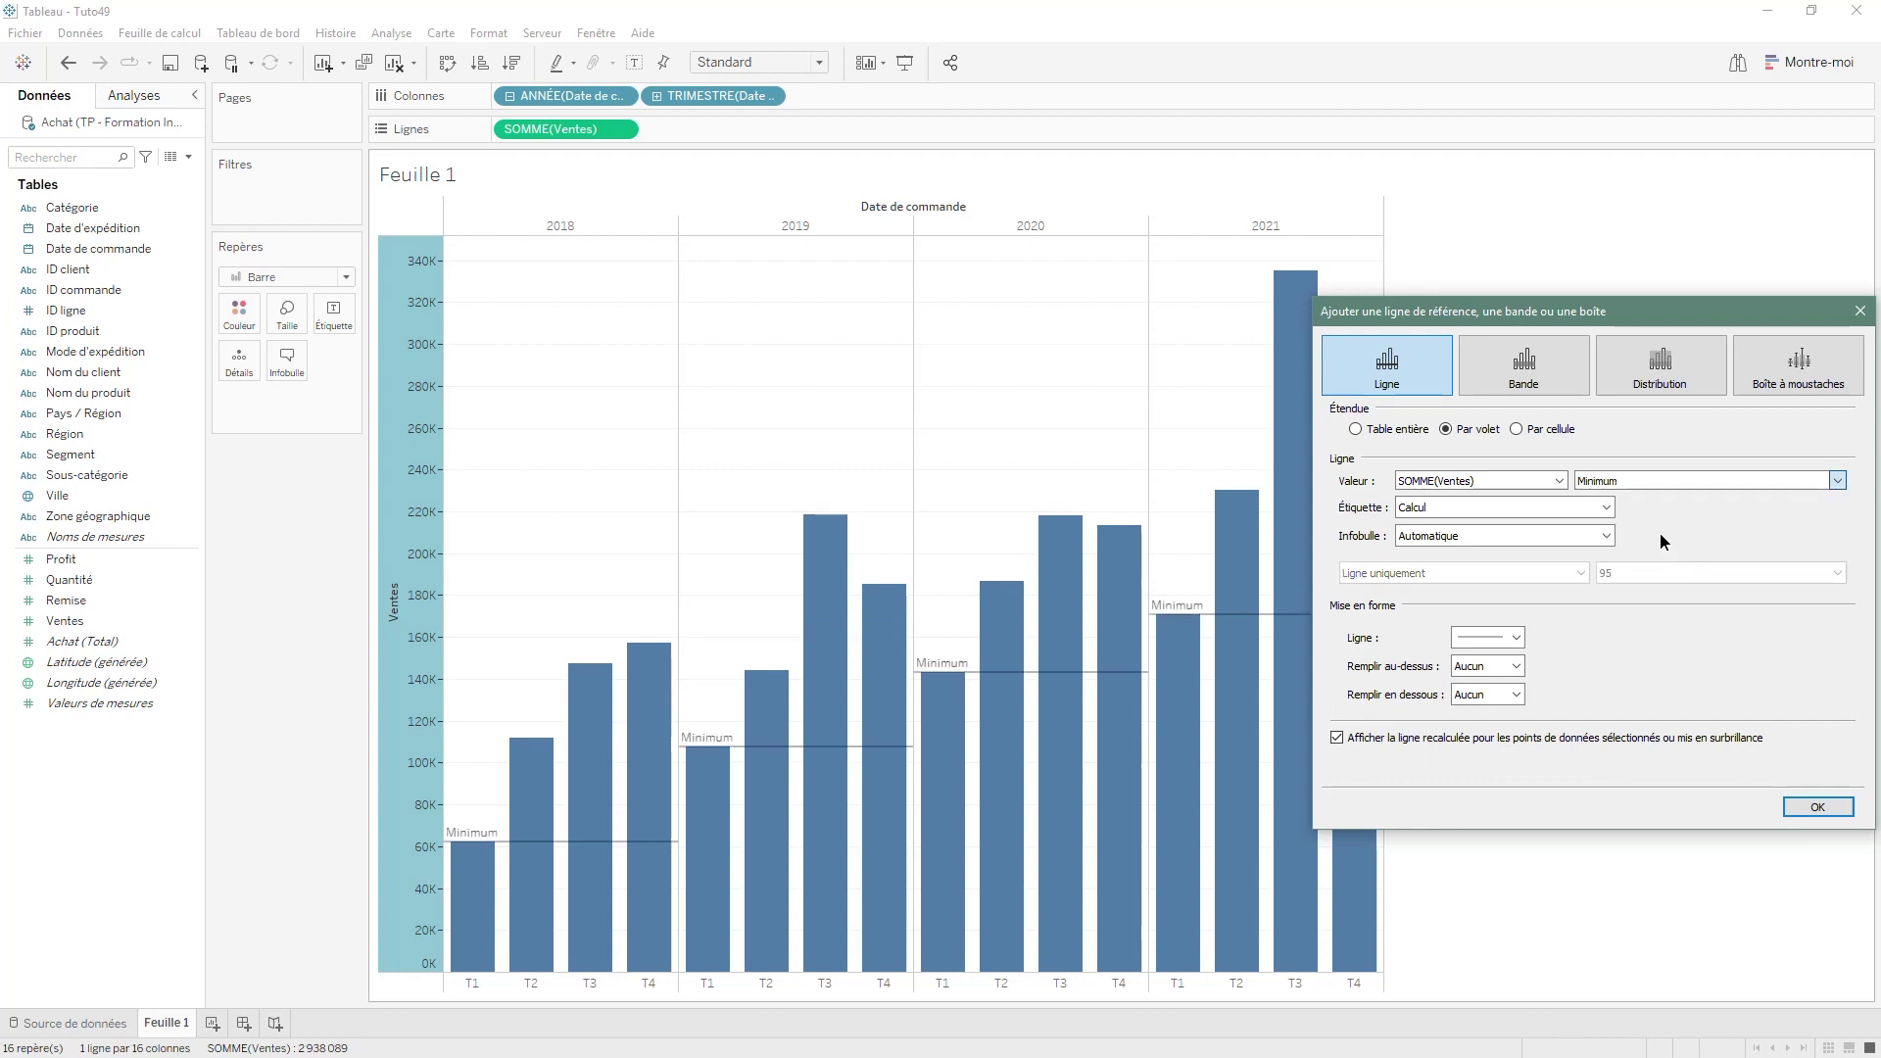
pyautogui.click(1656, 480)
pyautogui.click(1646, 536)
pyautogui.click(1659, 478)
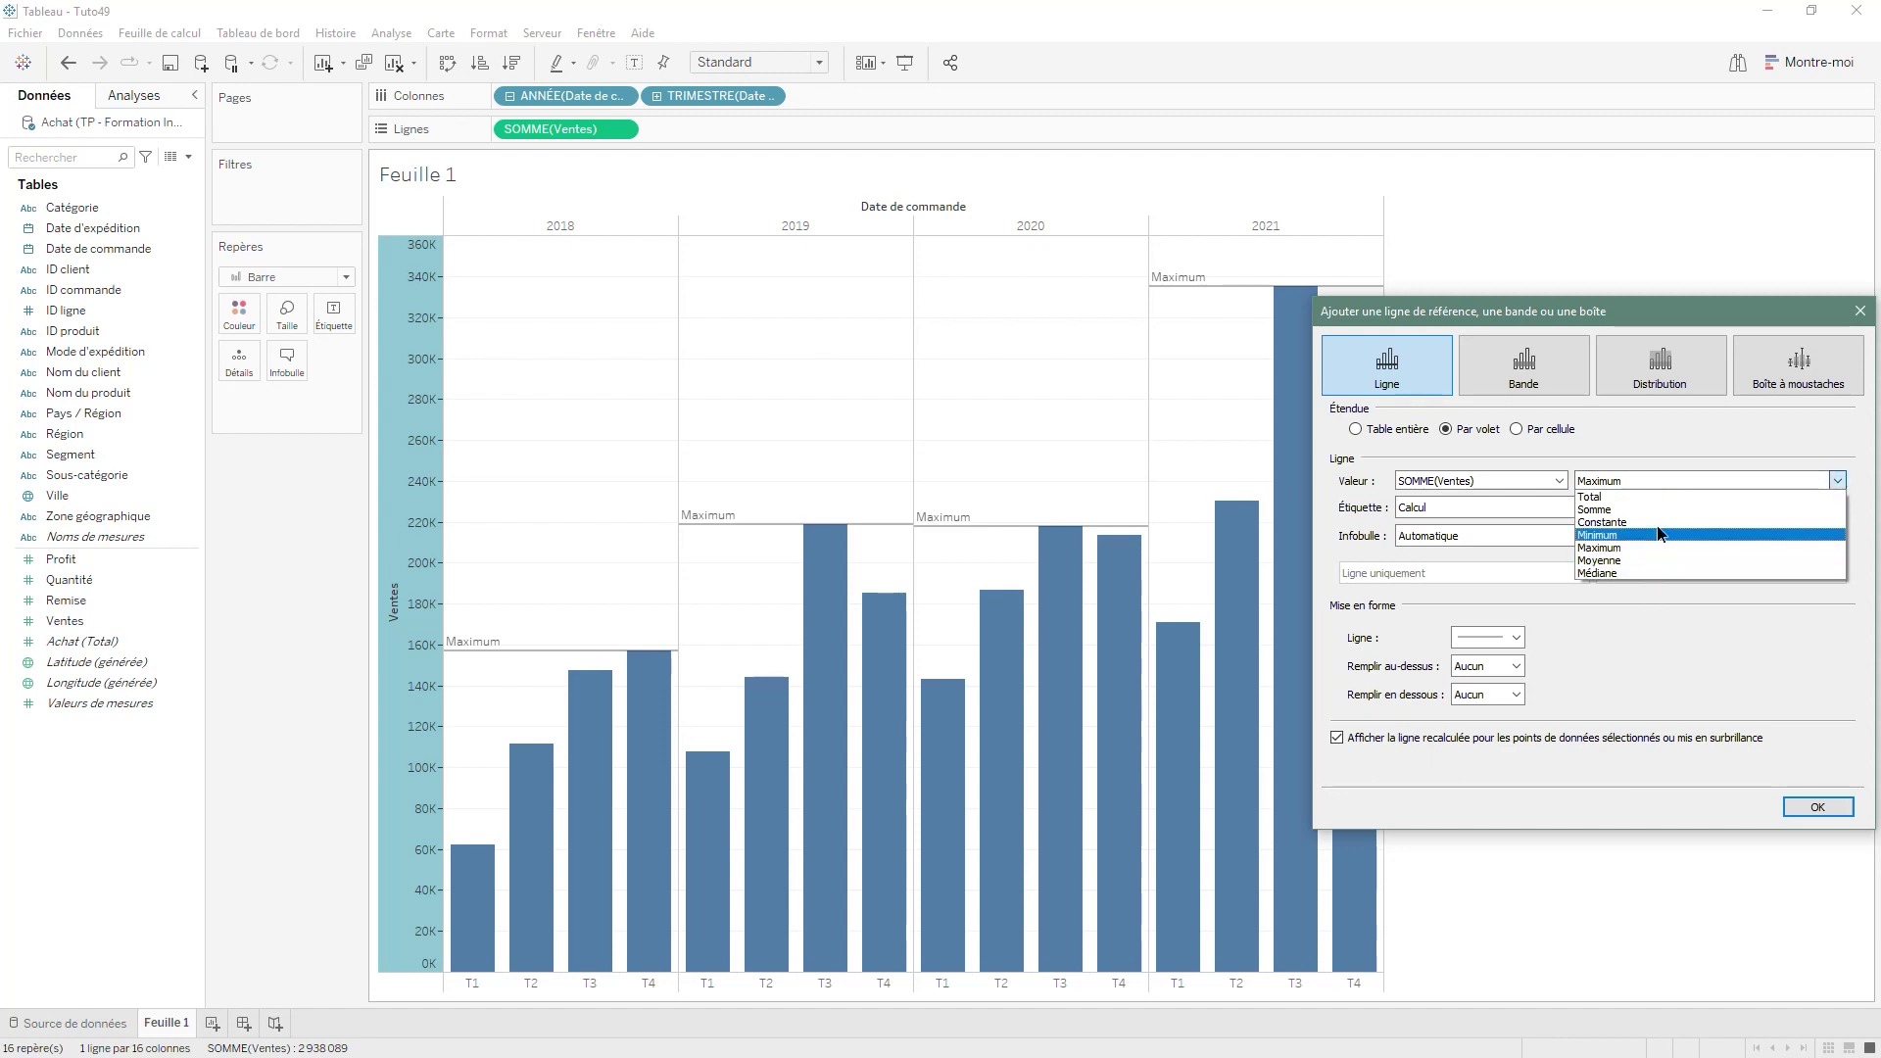
pyautogui.click(1655, 561)
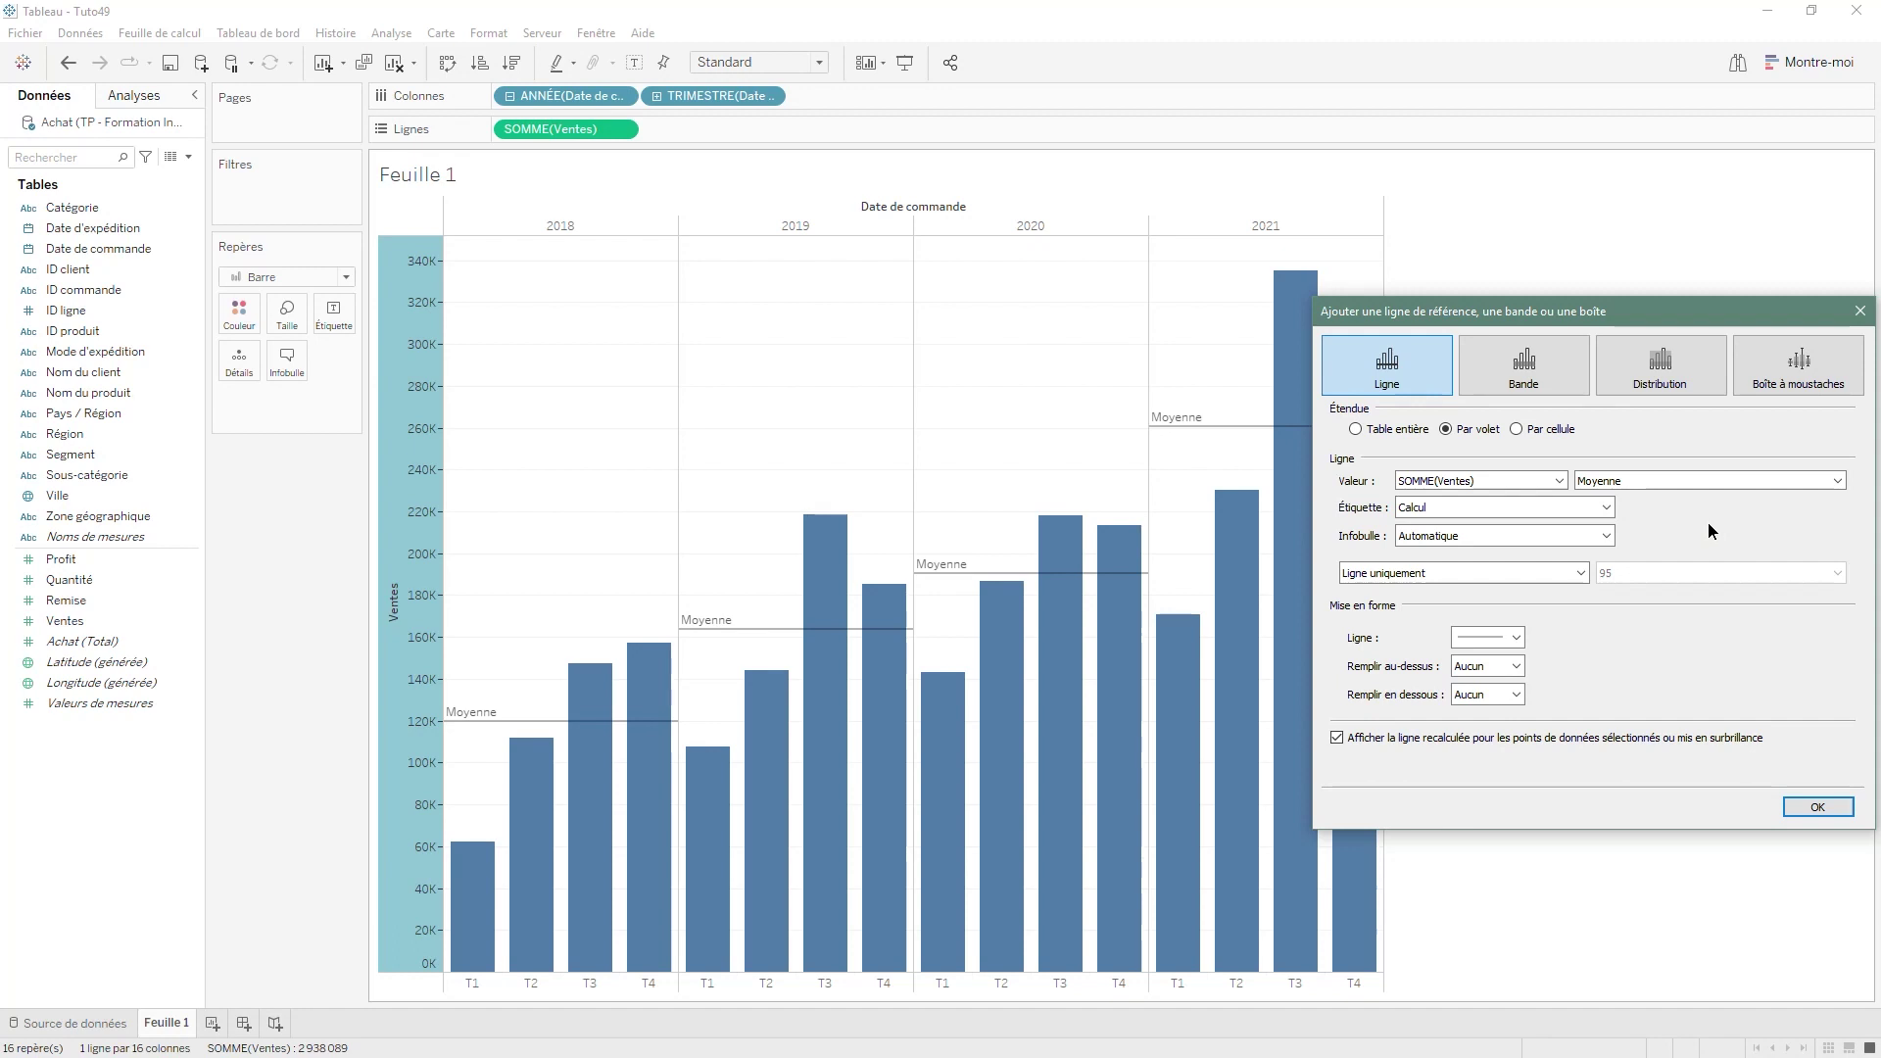
# Give the reference line a custom label (Personnalisé) reading "<Calcul>: <Valeur>"
pyautogui.click(1607, 508)
pyautogui.click(1609, 508)
pyautogui.click(1604, 534)
pyautogui.click(1604, 532)
pyautogui.click(1607, 510)
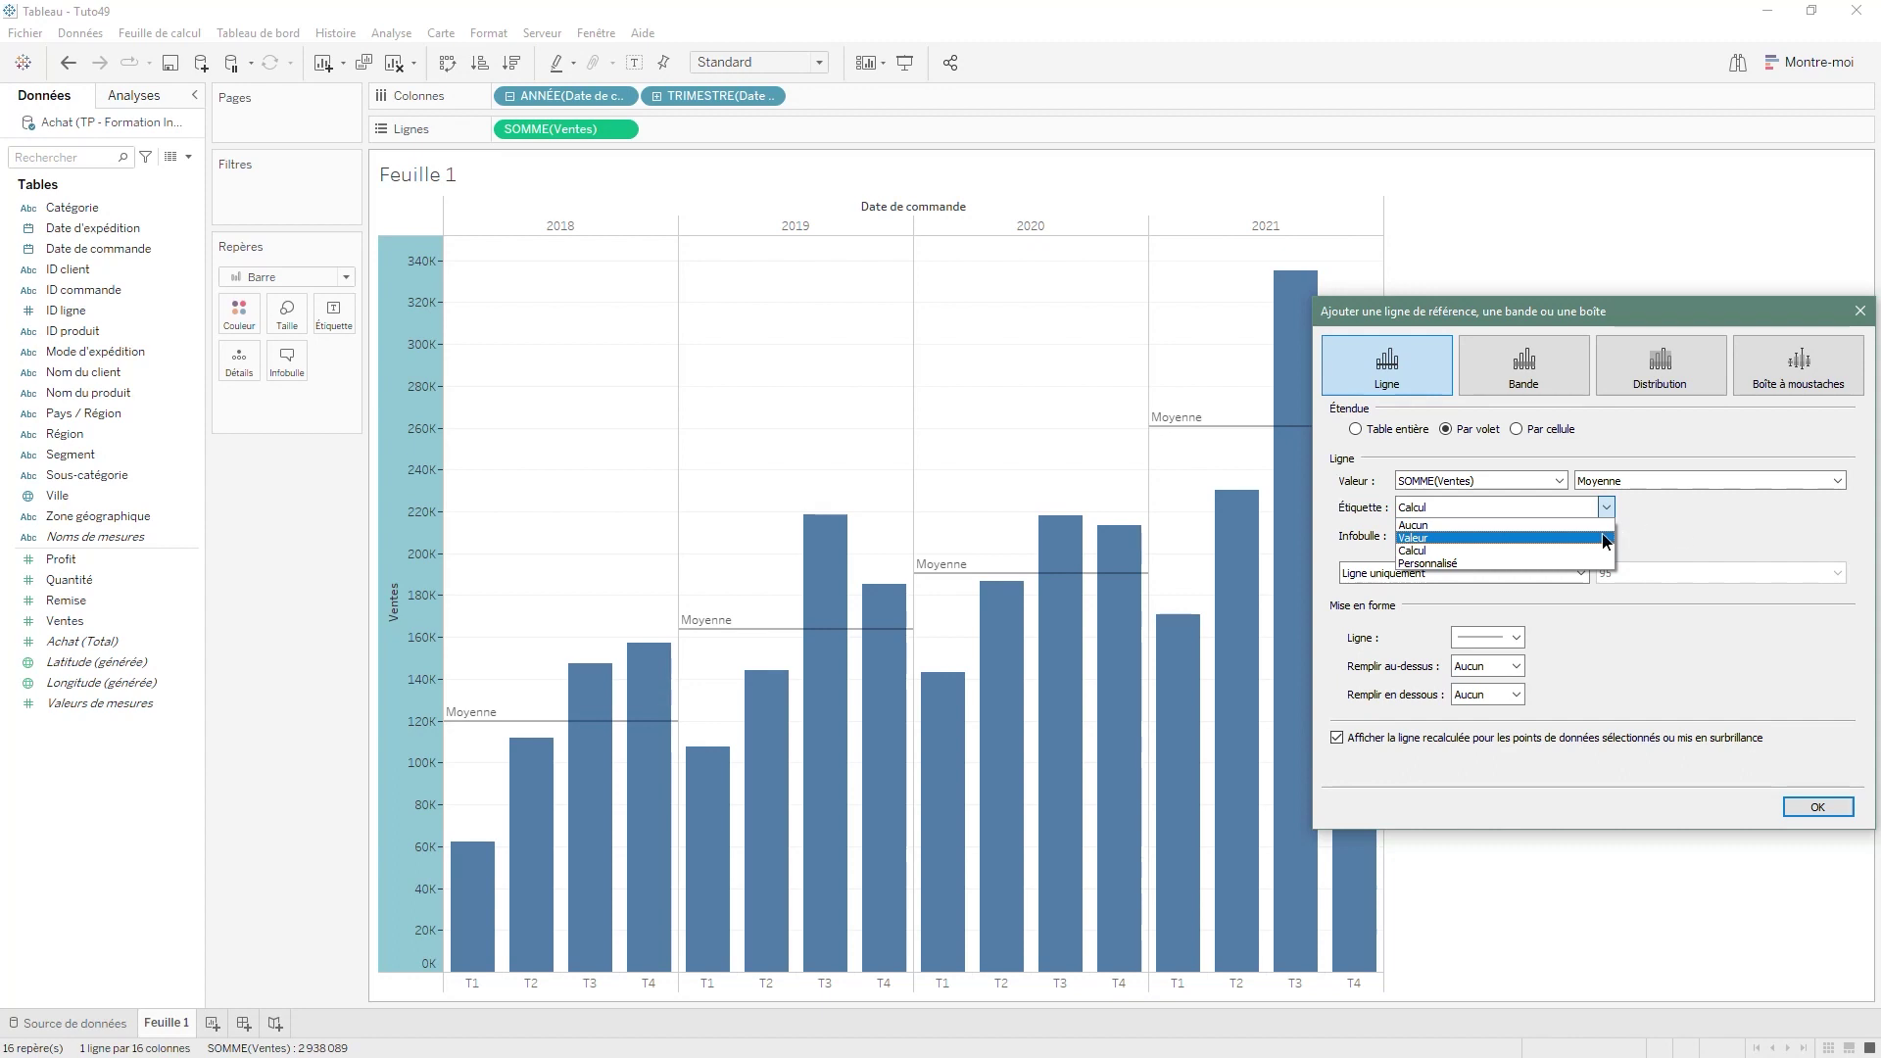
pyautogui.click(1520, 563)
pyautogui.click(1833, 507)
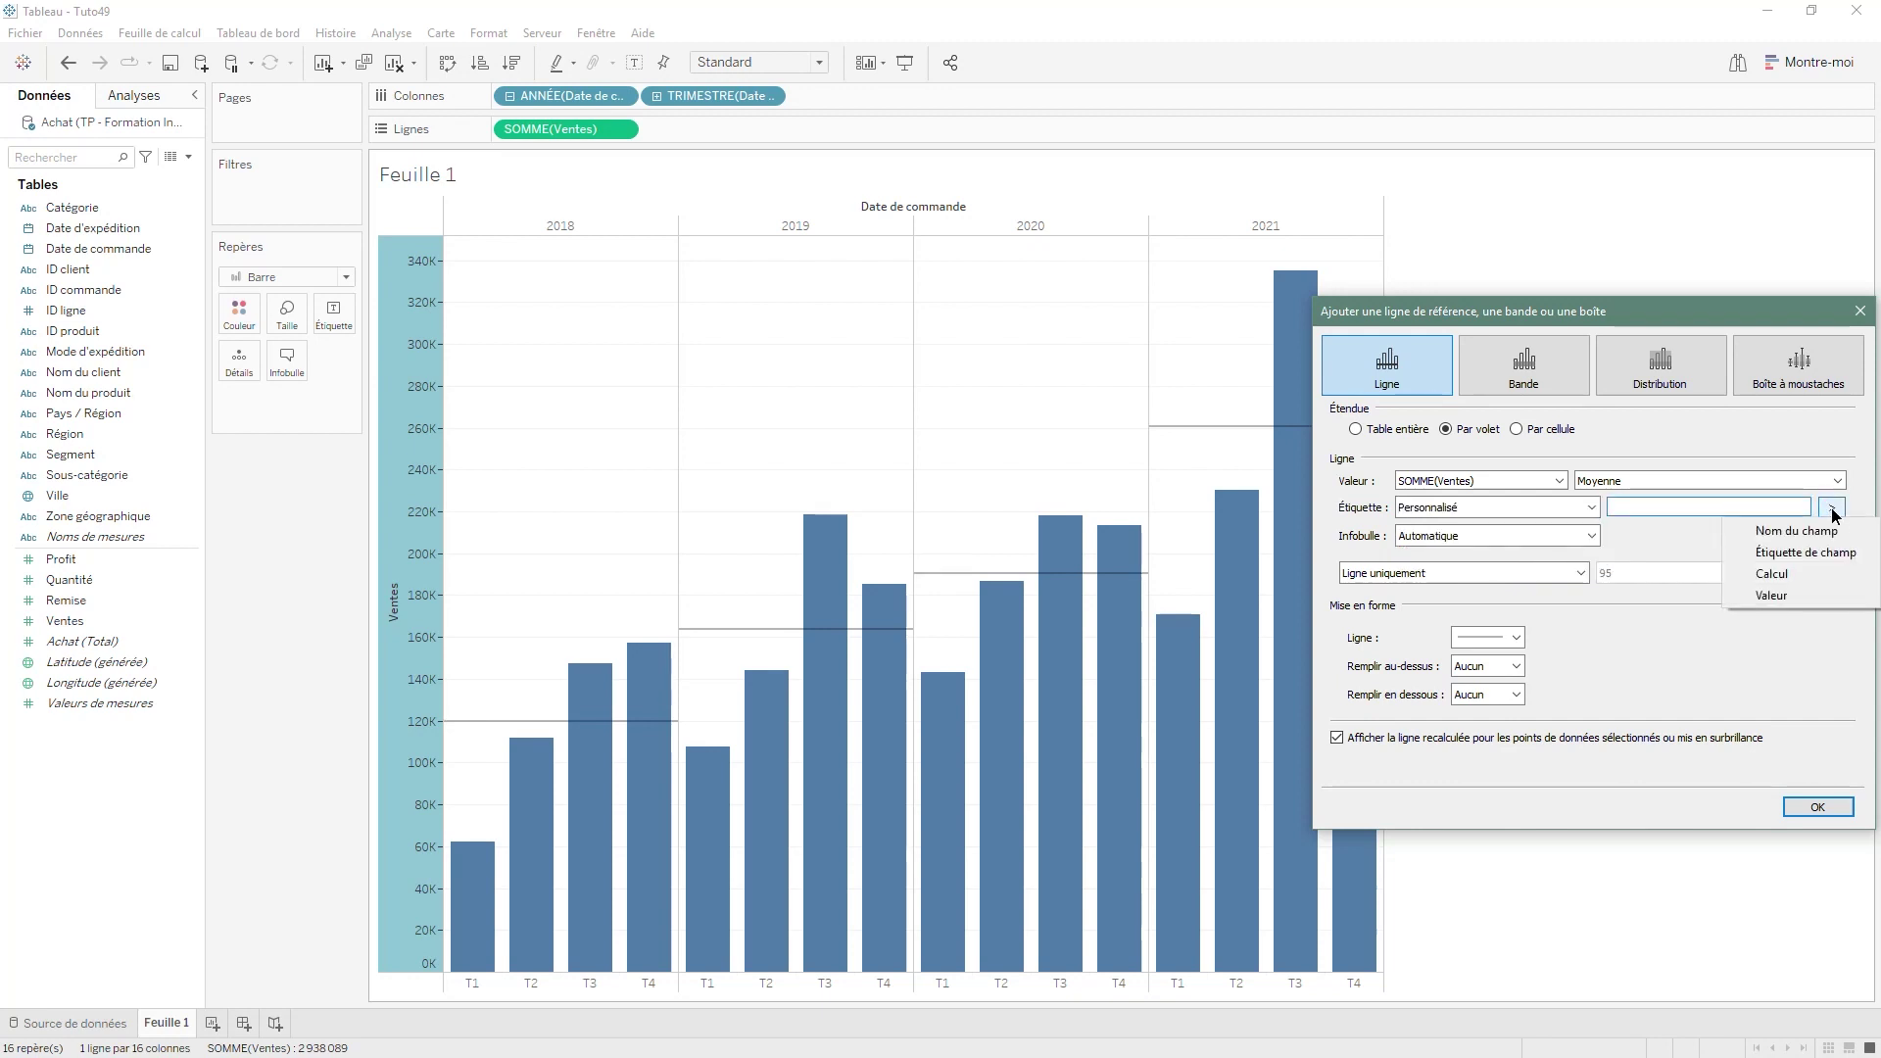
pyautogui.click(1775, 574)
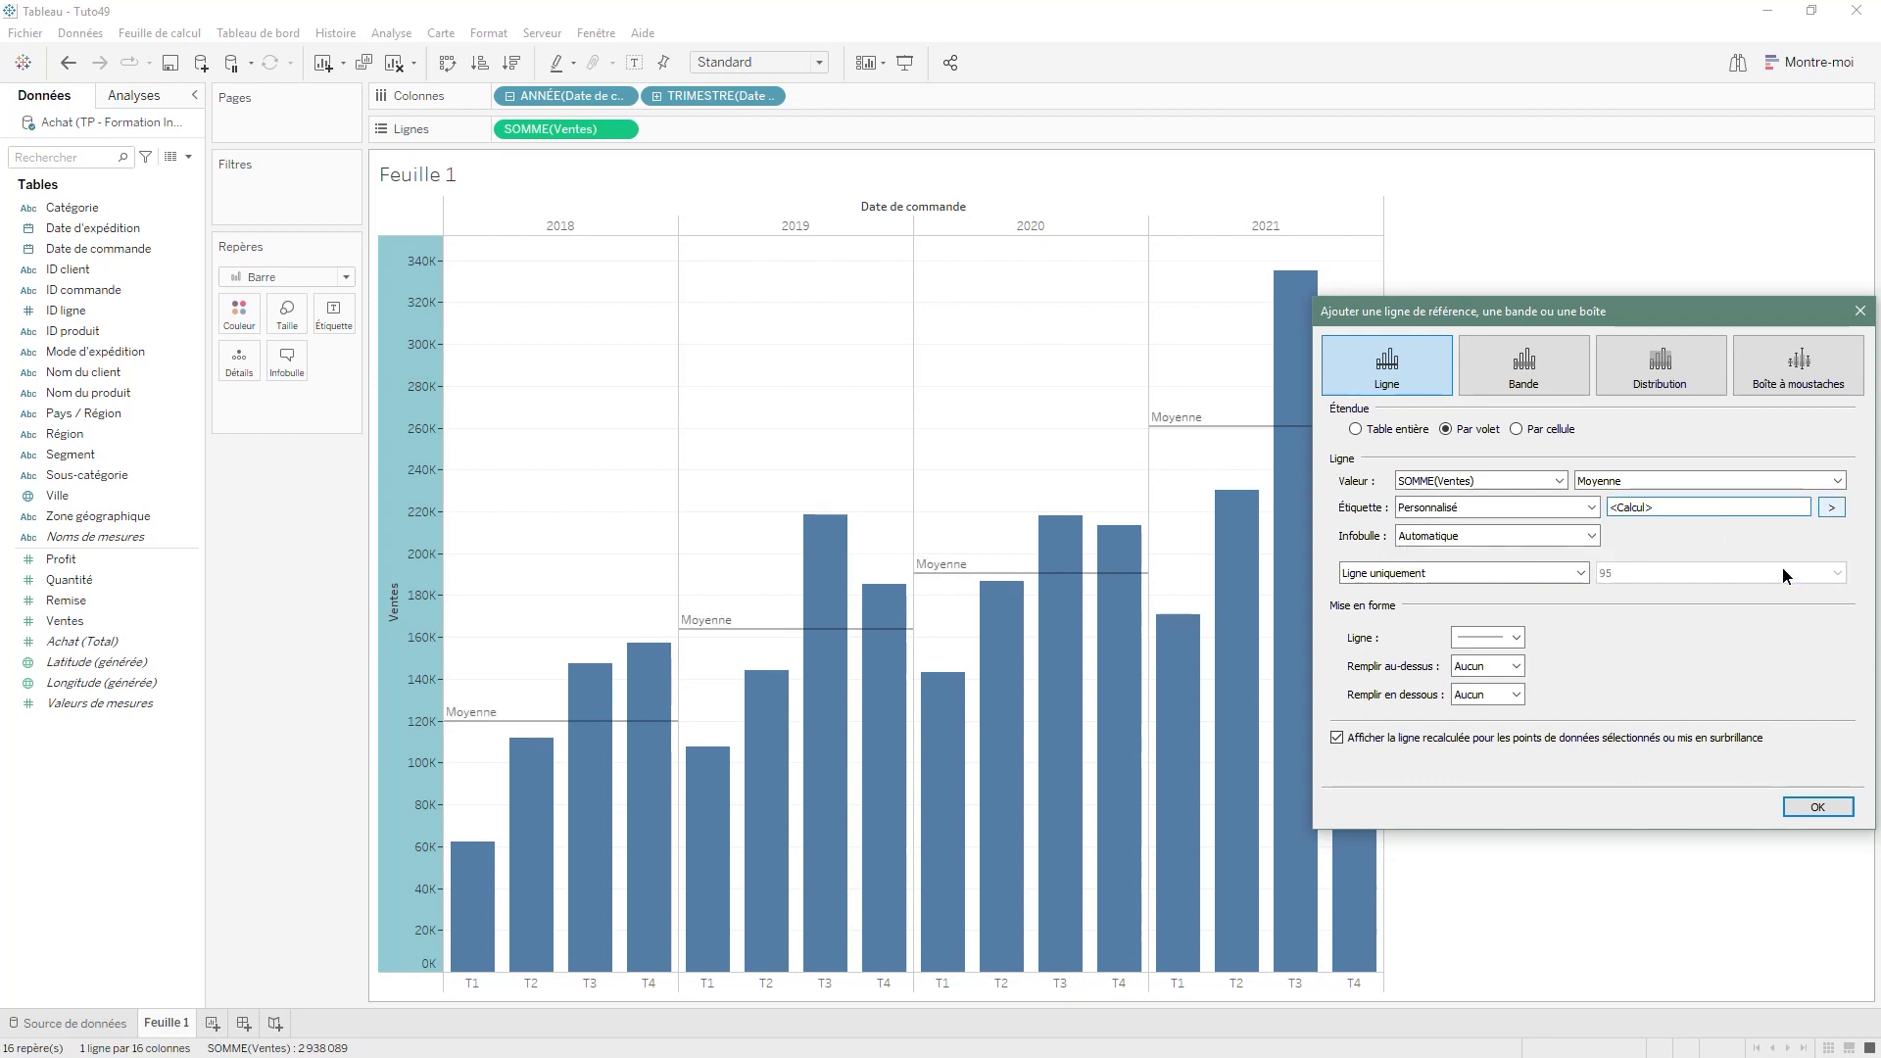
pyautogui.click(1832, 508)
pyautogui.click(1773, 593)
pyautogui.click(1643, 506)
pyautogui.write(':')
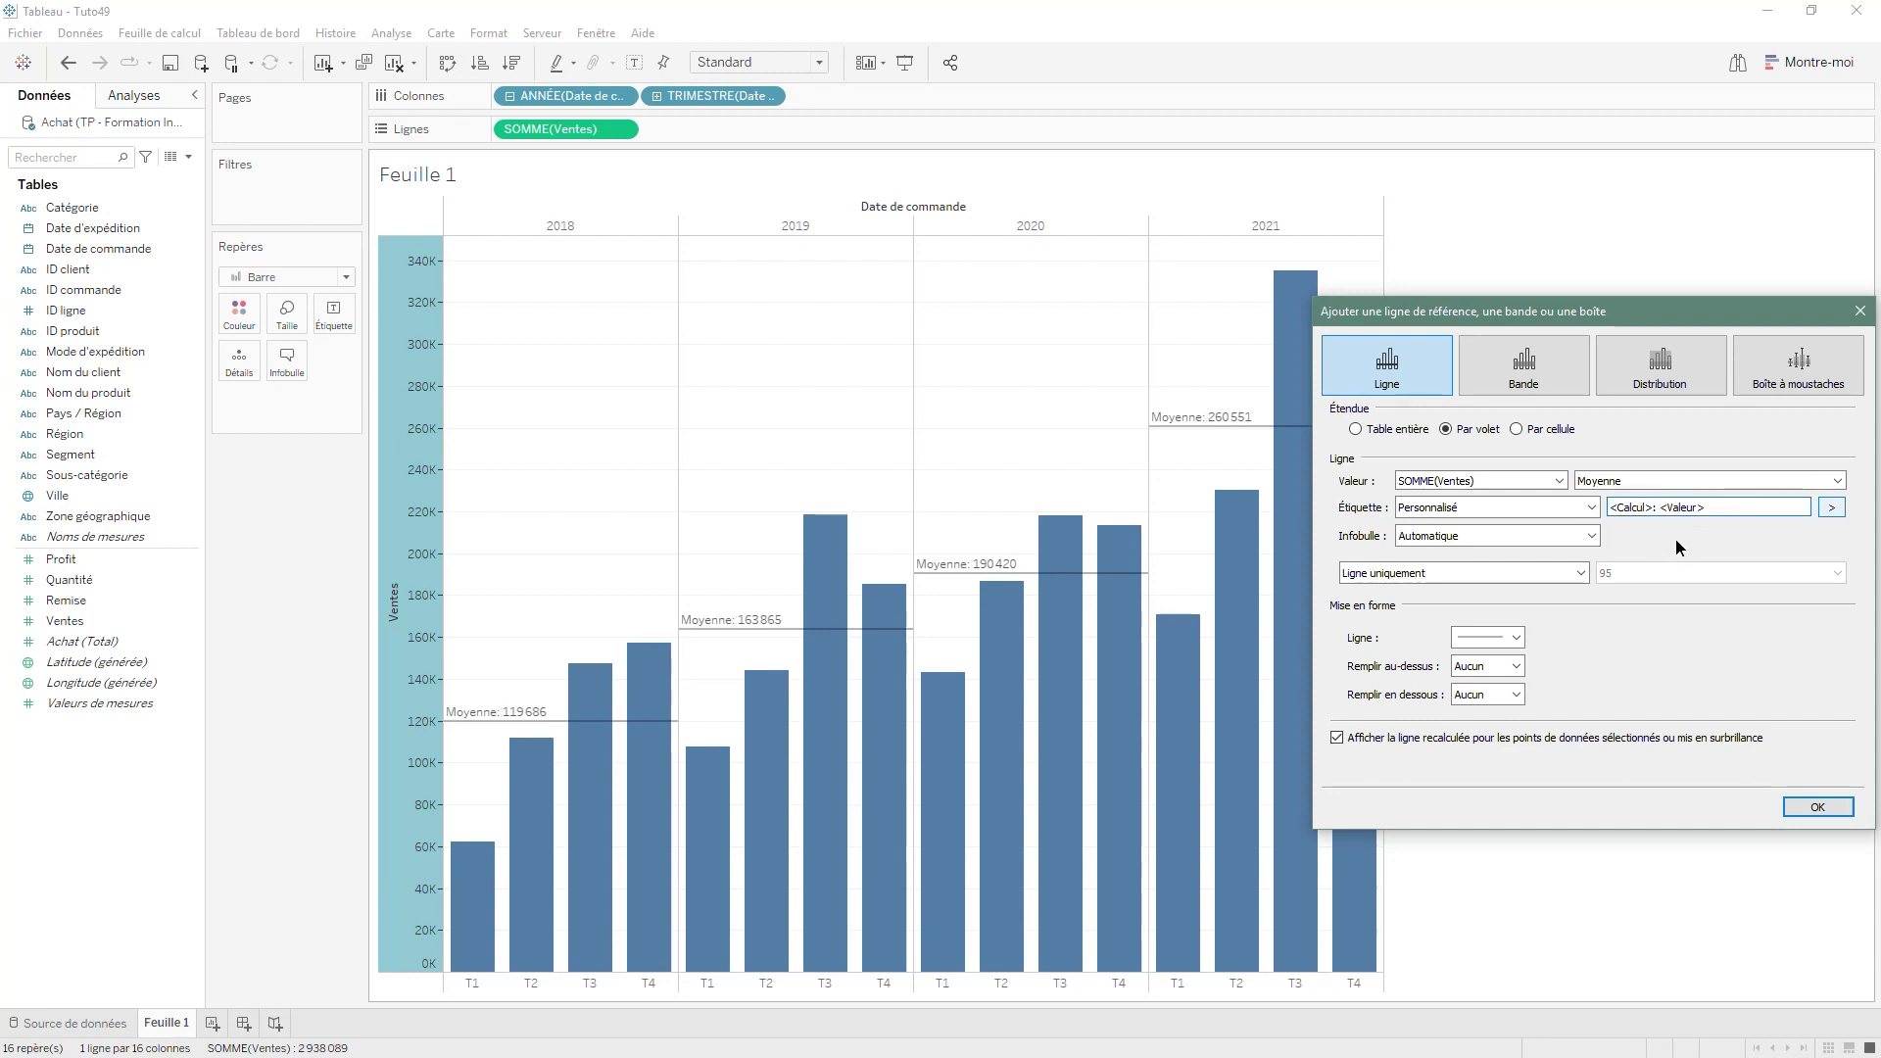
# Format the reference line as orange with medium thickness and 58% opacity, and apply it to the chart
pyautogui.click(1504, 639)
pyautogui.click(1527, 767)
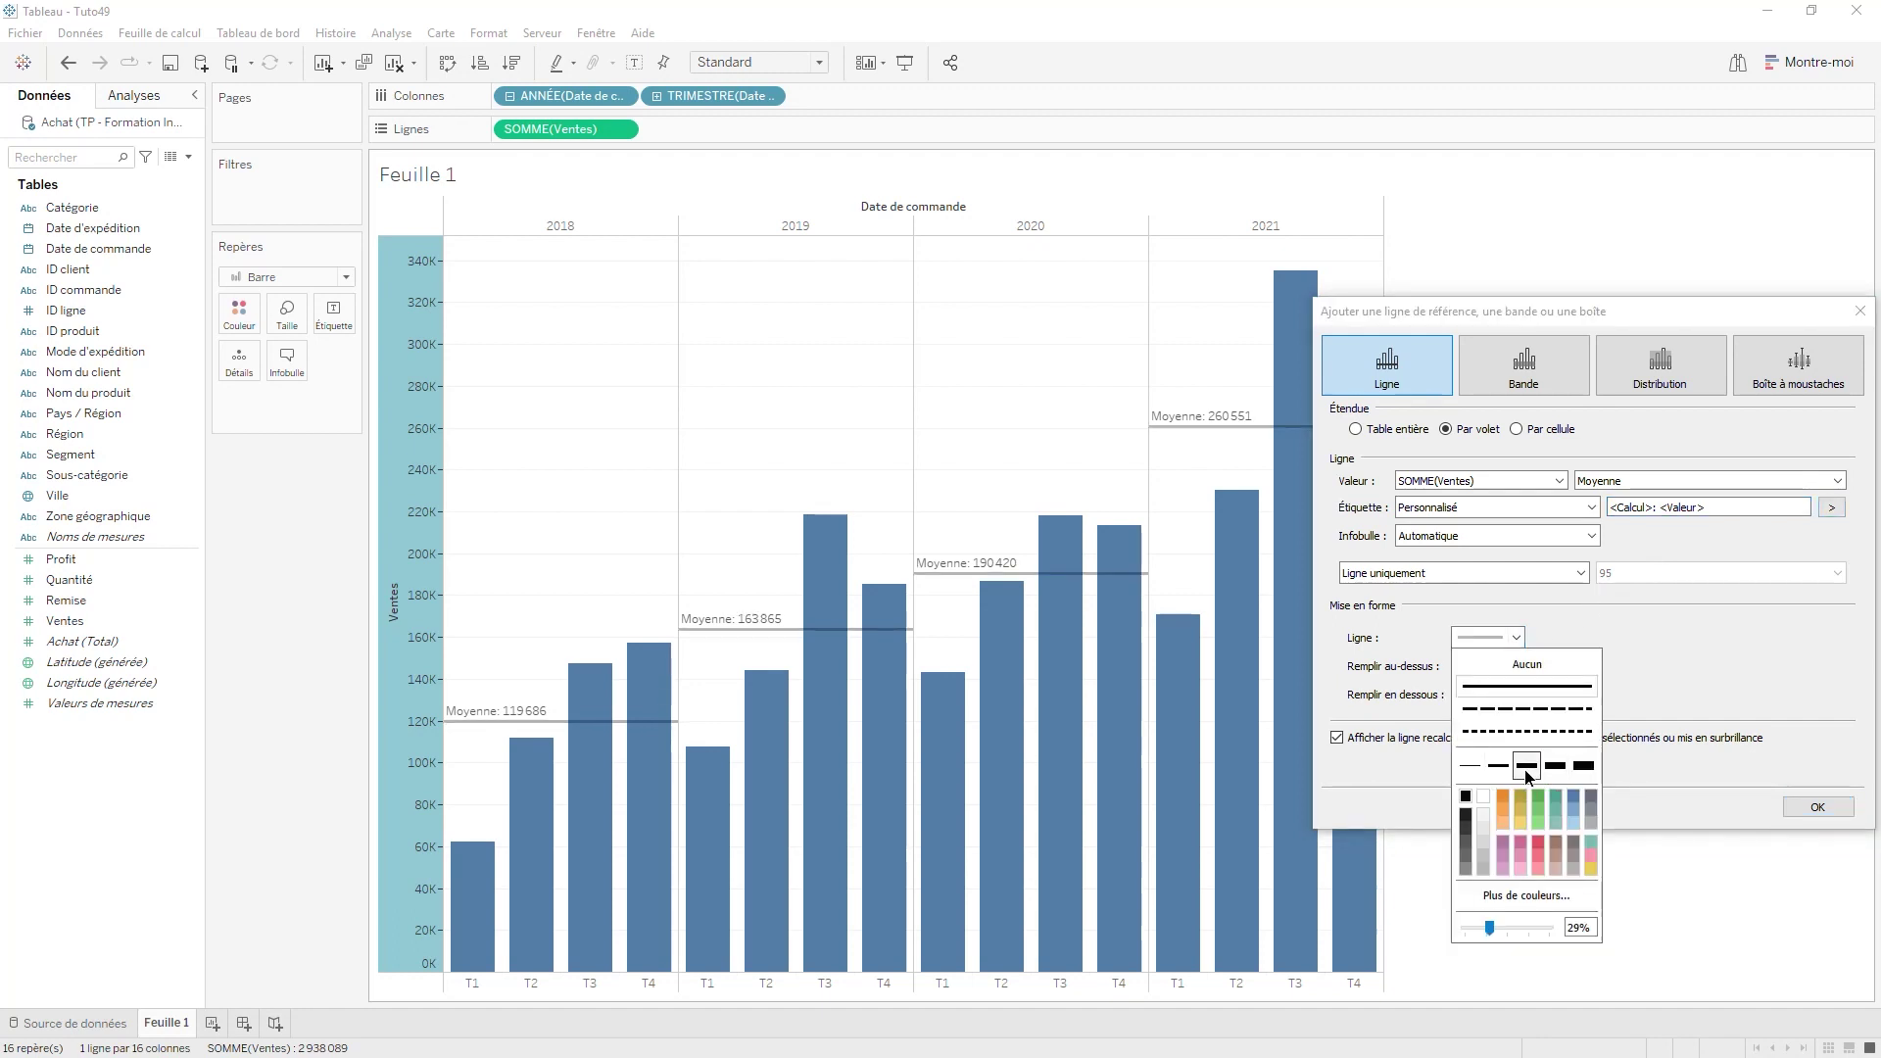
pyautogui.click(1490, 638)
pyautogui.moveTo(1490, 927); pyautogui.dragTo(1514, 927)
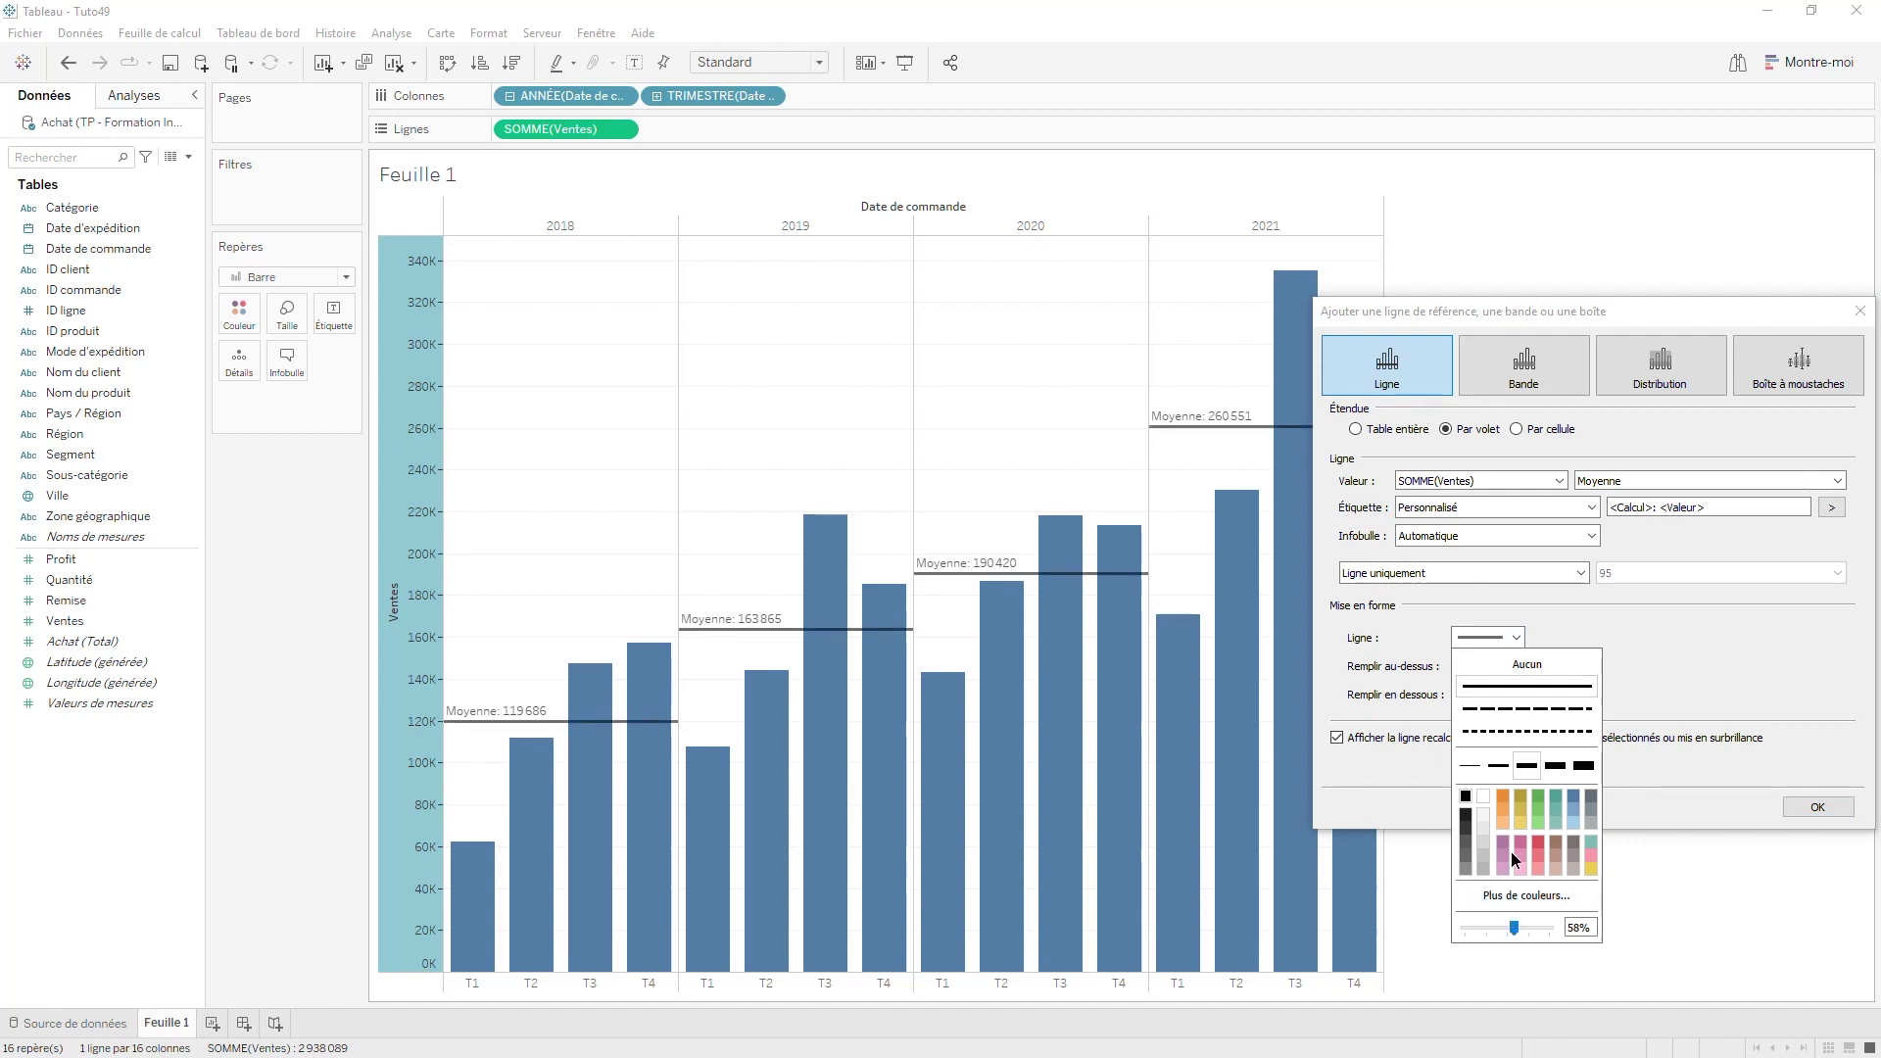
pyautogui.click(1502, 797)
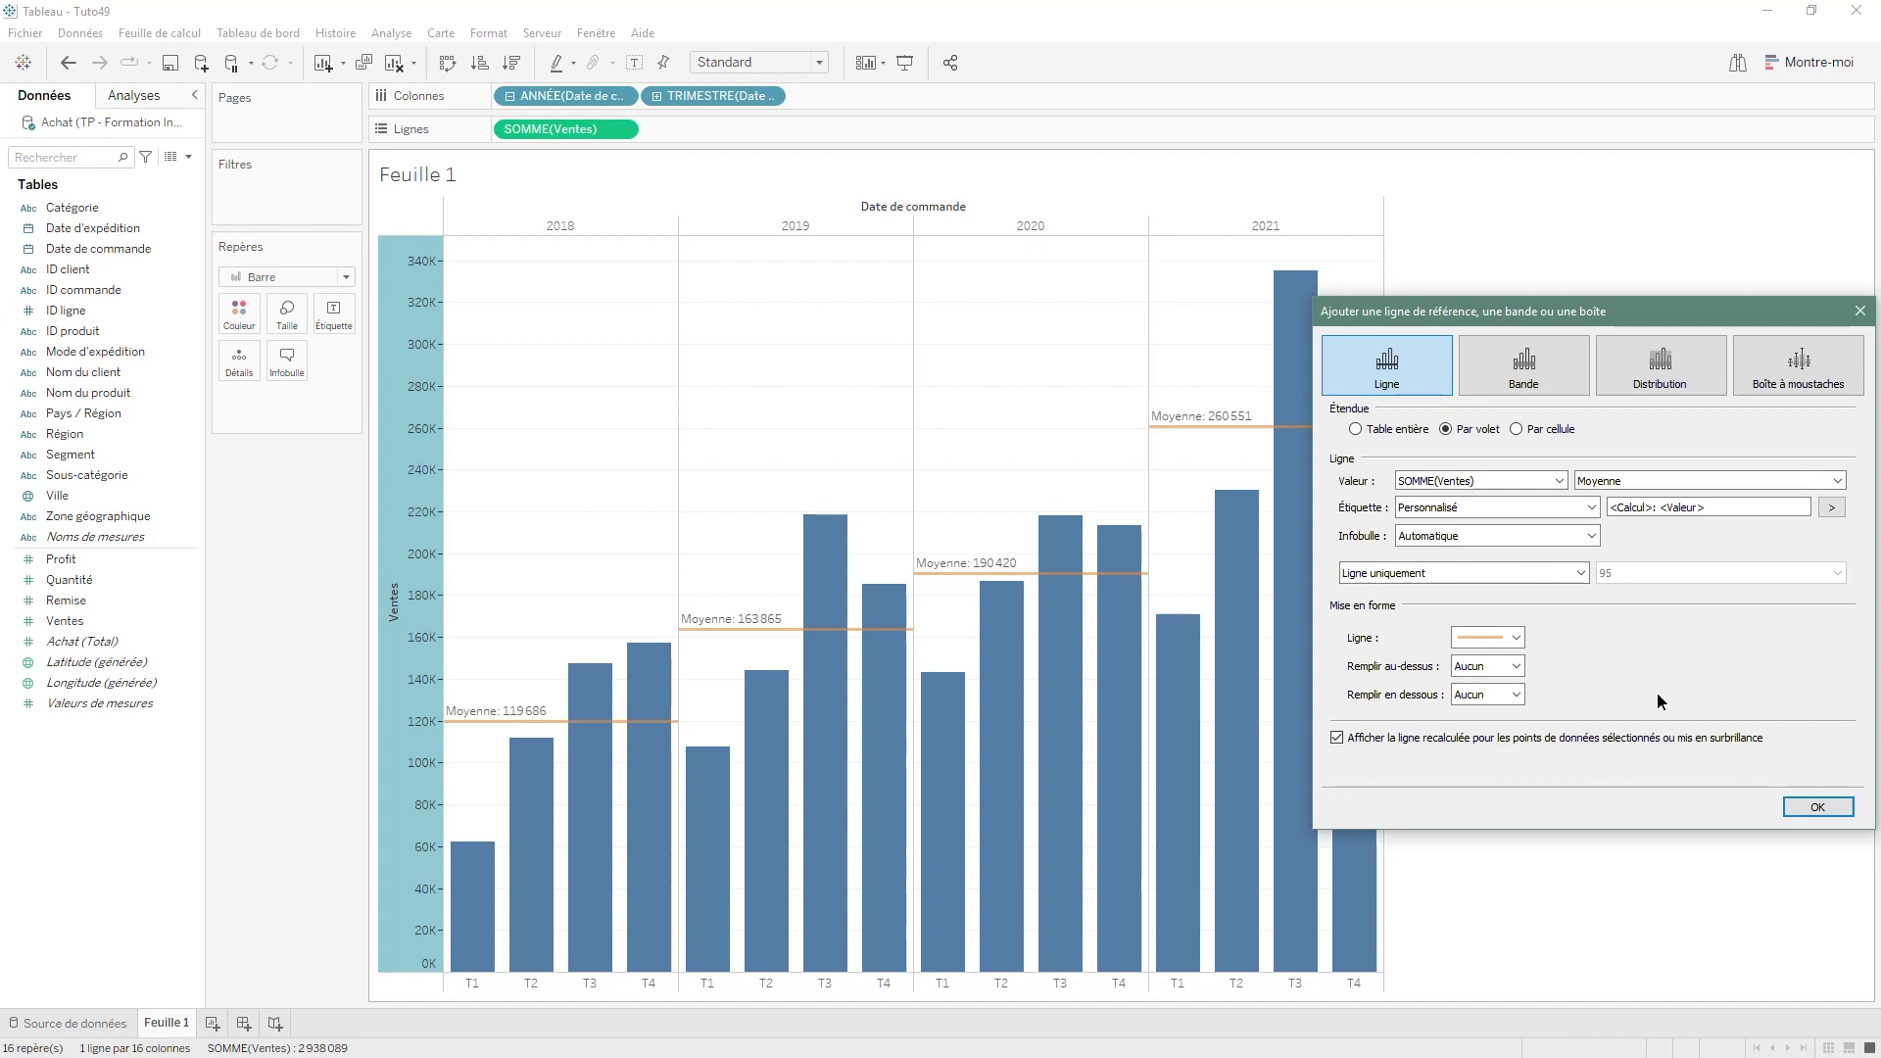
pyautogui.click(1819, 807)
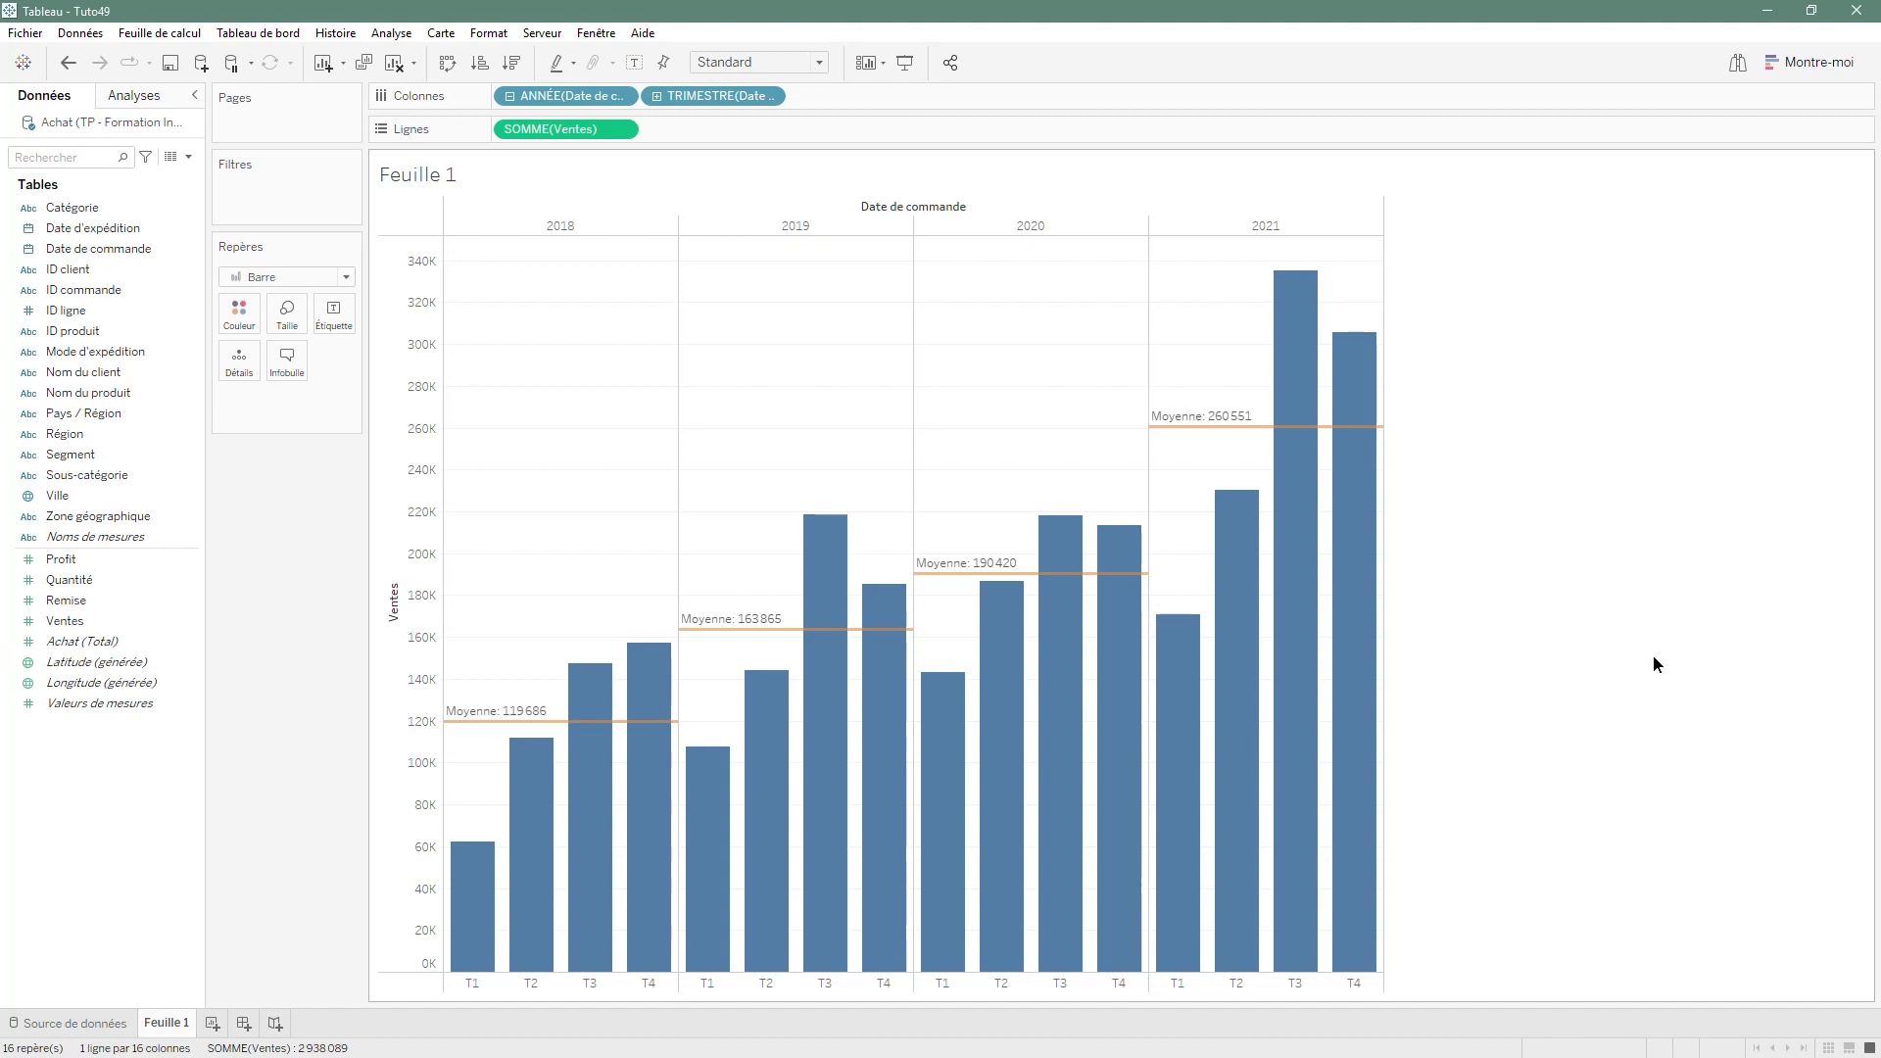
# Rename the Feuille 1 worksheet as LIGNE
pyautogui.doubleClick(166, 1024)
pyautogui.write('LIGNE')
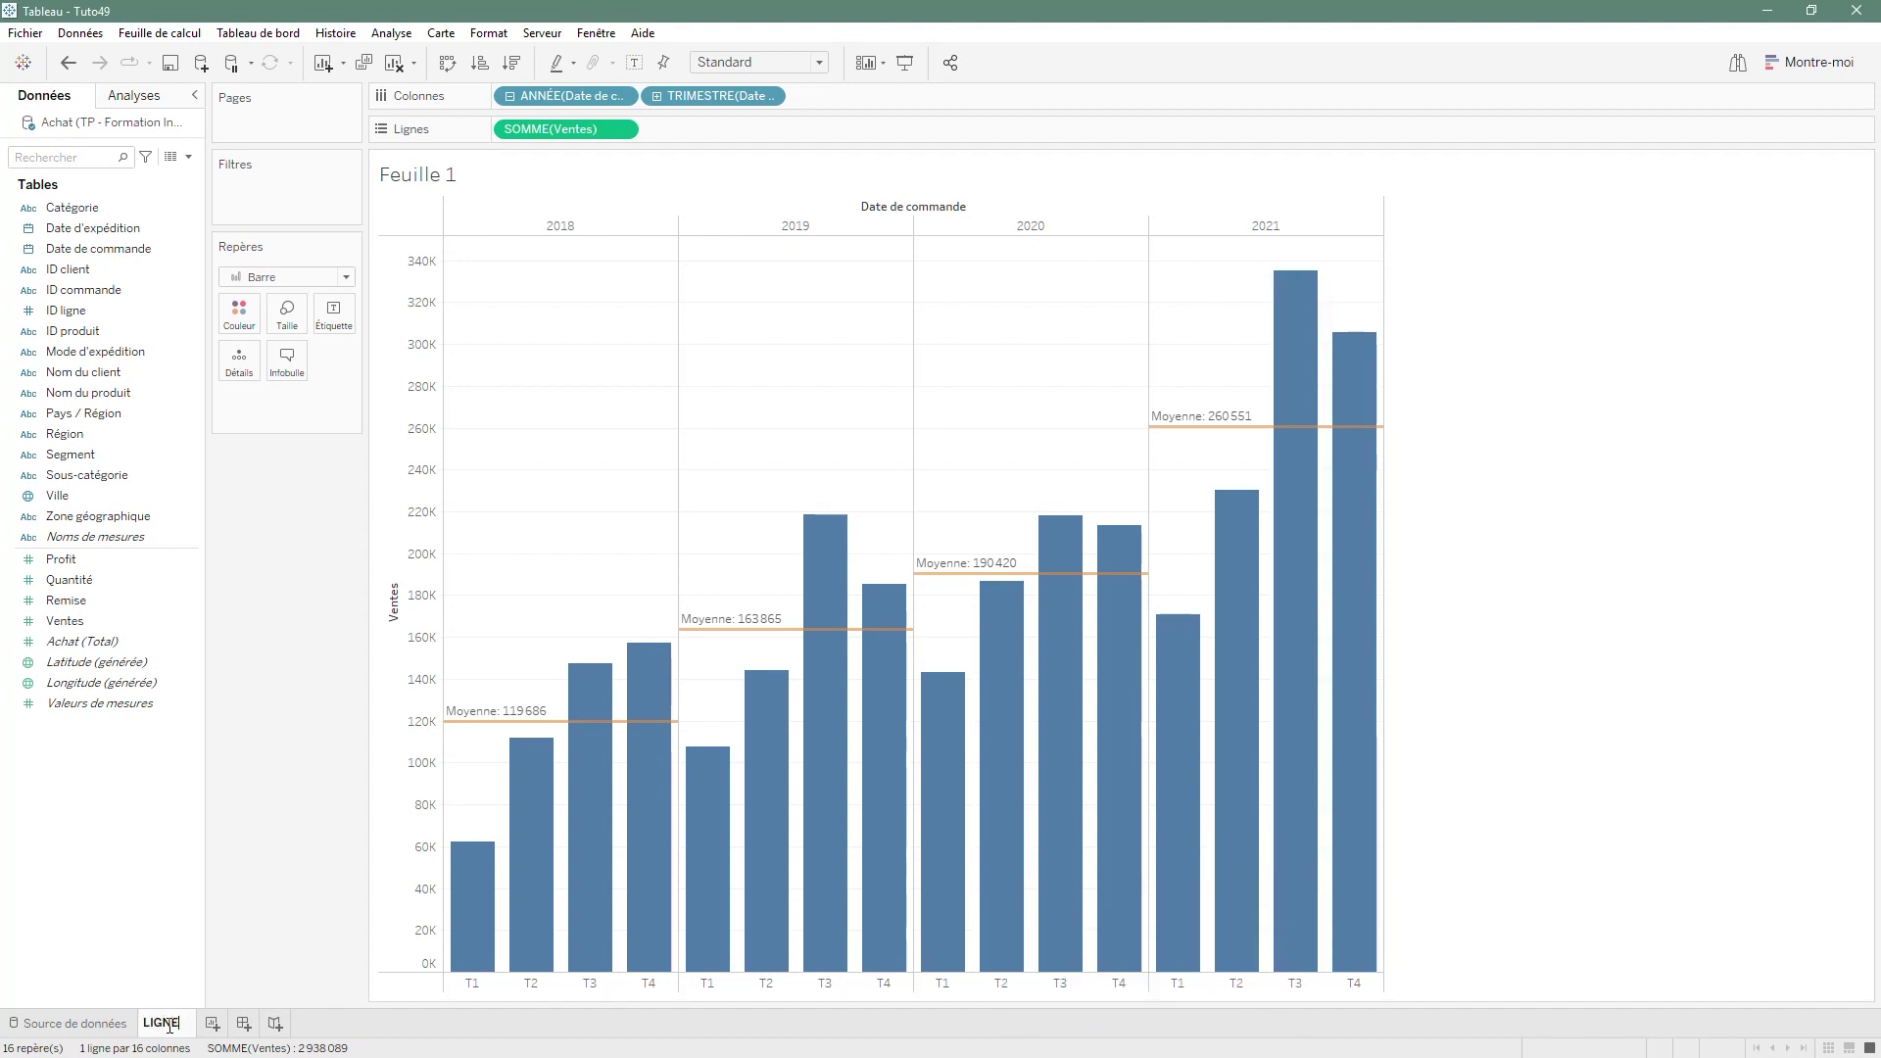
pyautogui.press('Return')
# Duplicate the LIGNE worksheet and rename the copy as BANDE
pyautogui.rightClick(176, 1022)
pyautogui.click(235, 832)
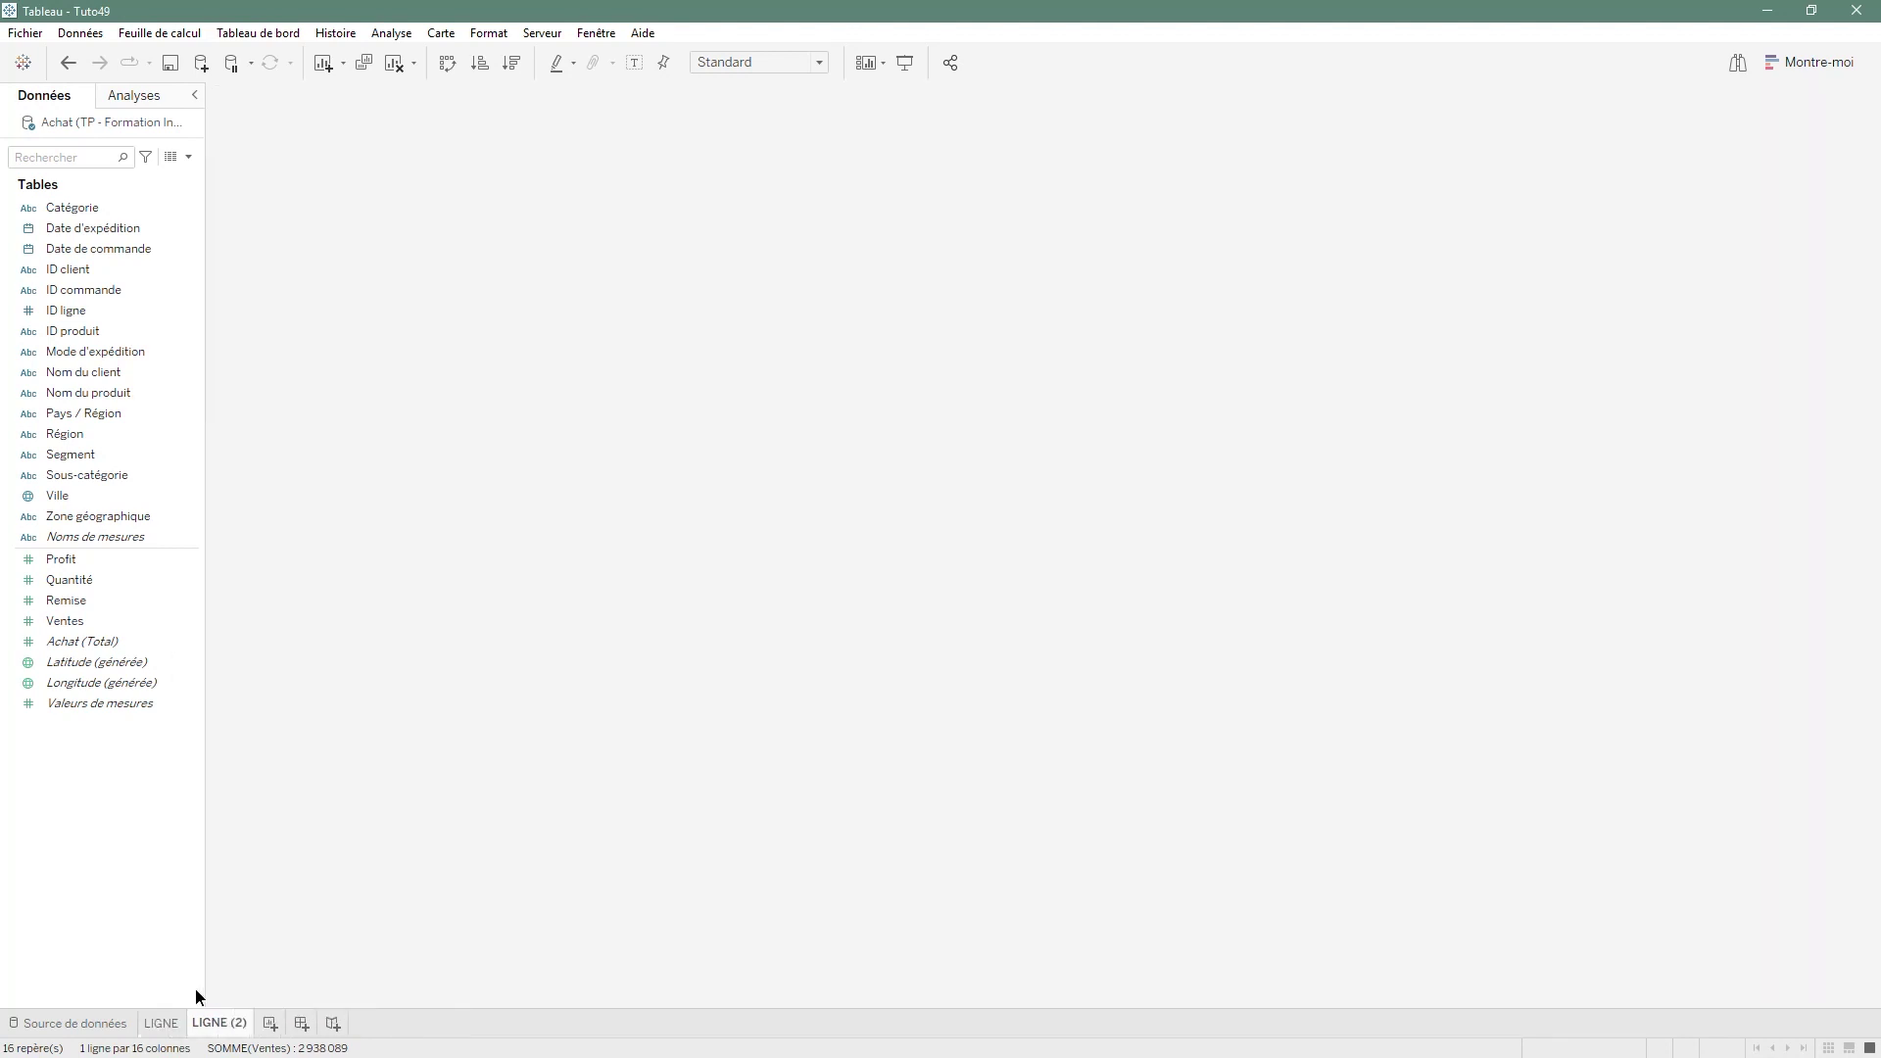
pyautogui.doubleClick(211, 1024)
pyautogui.write('BANDE')
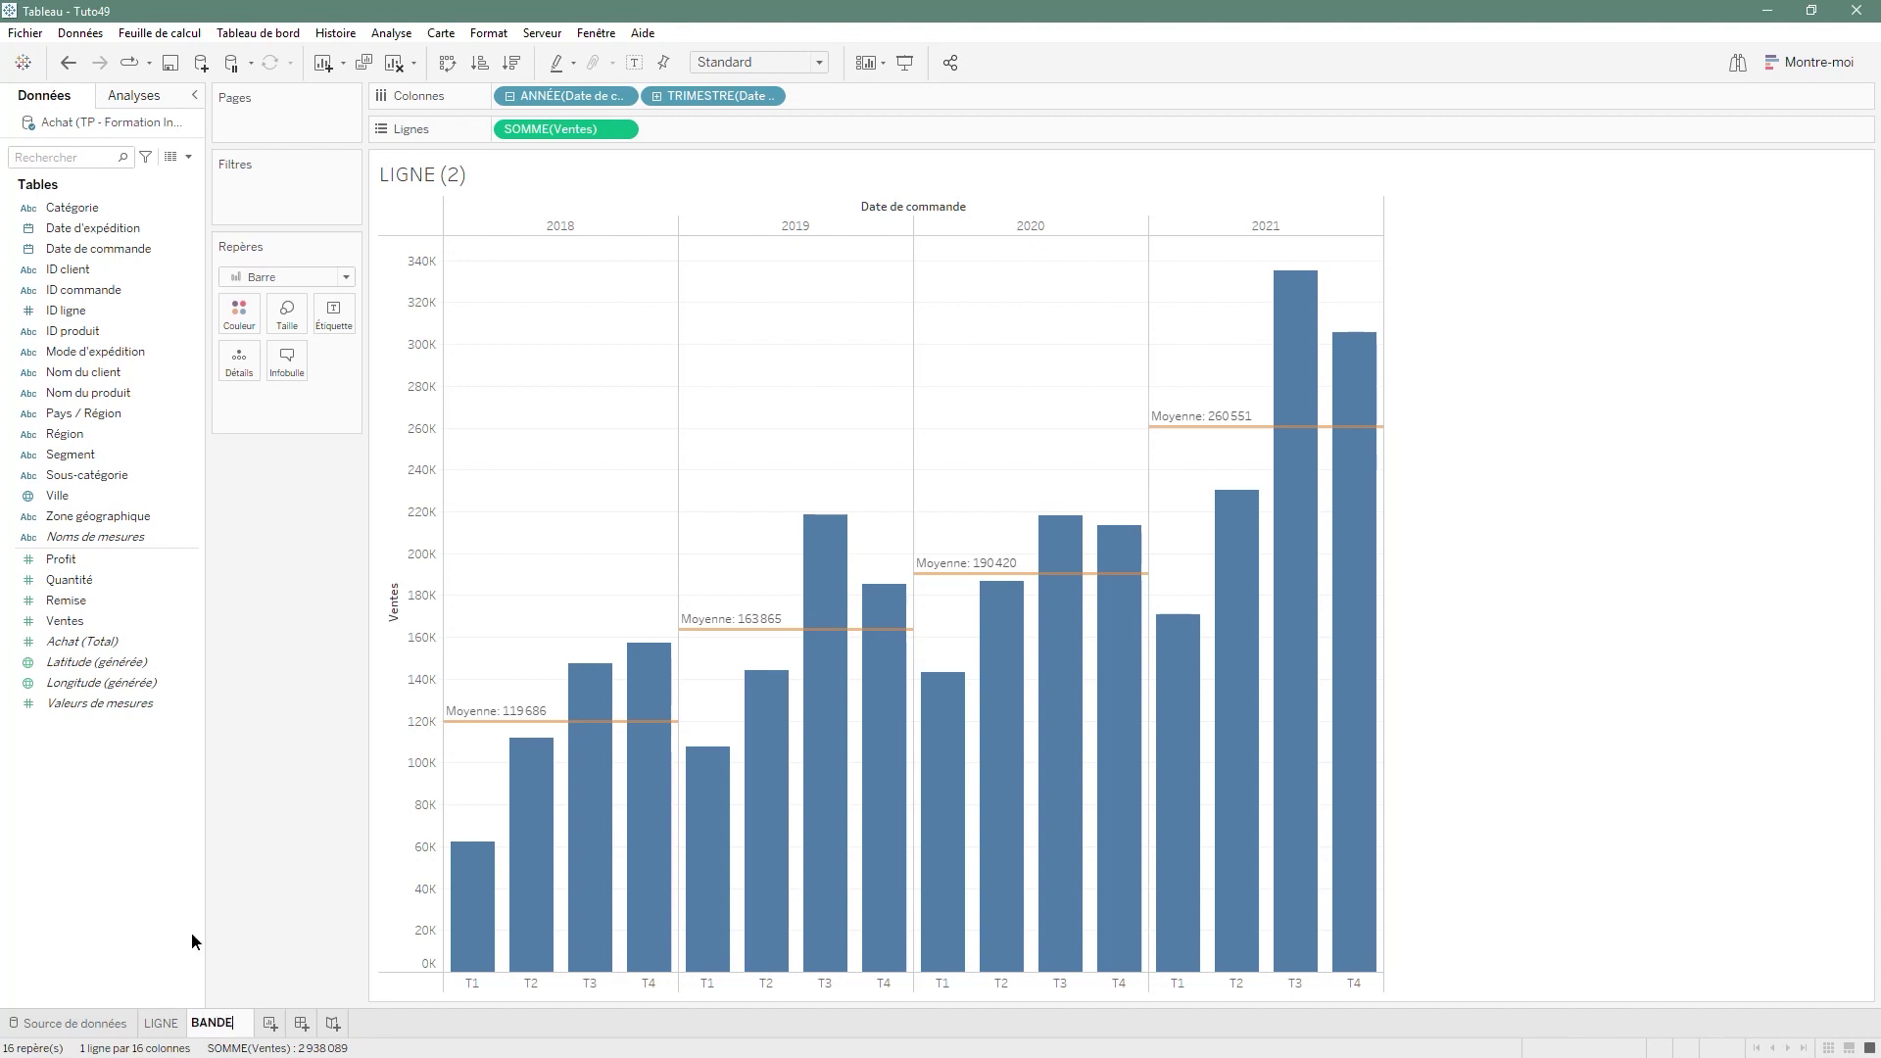
pyautogui.press('Return')
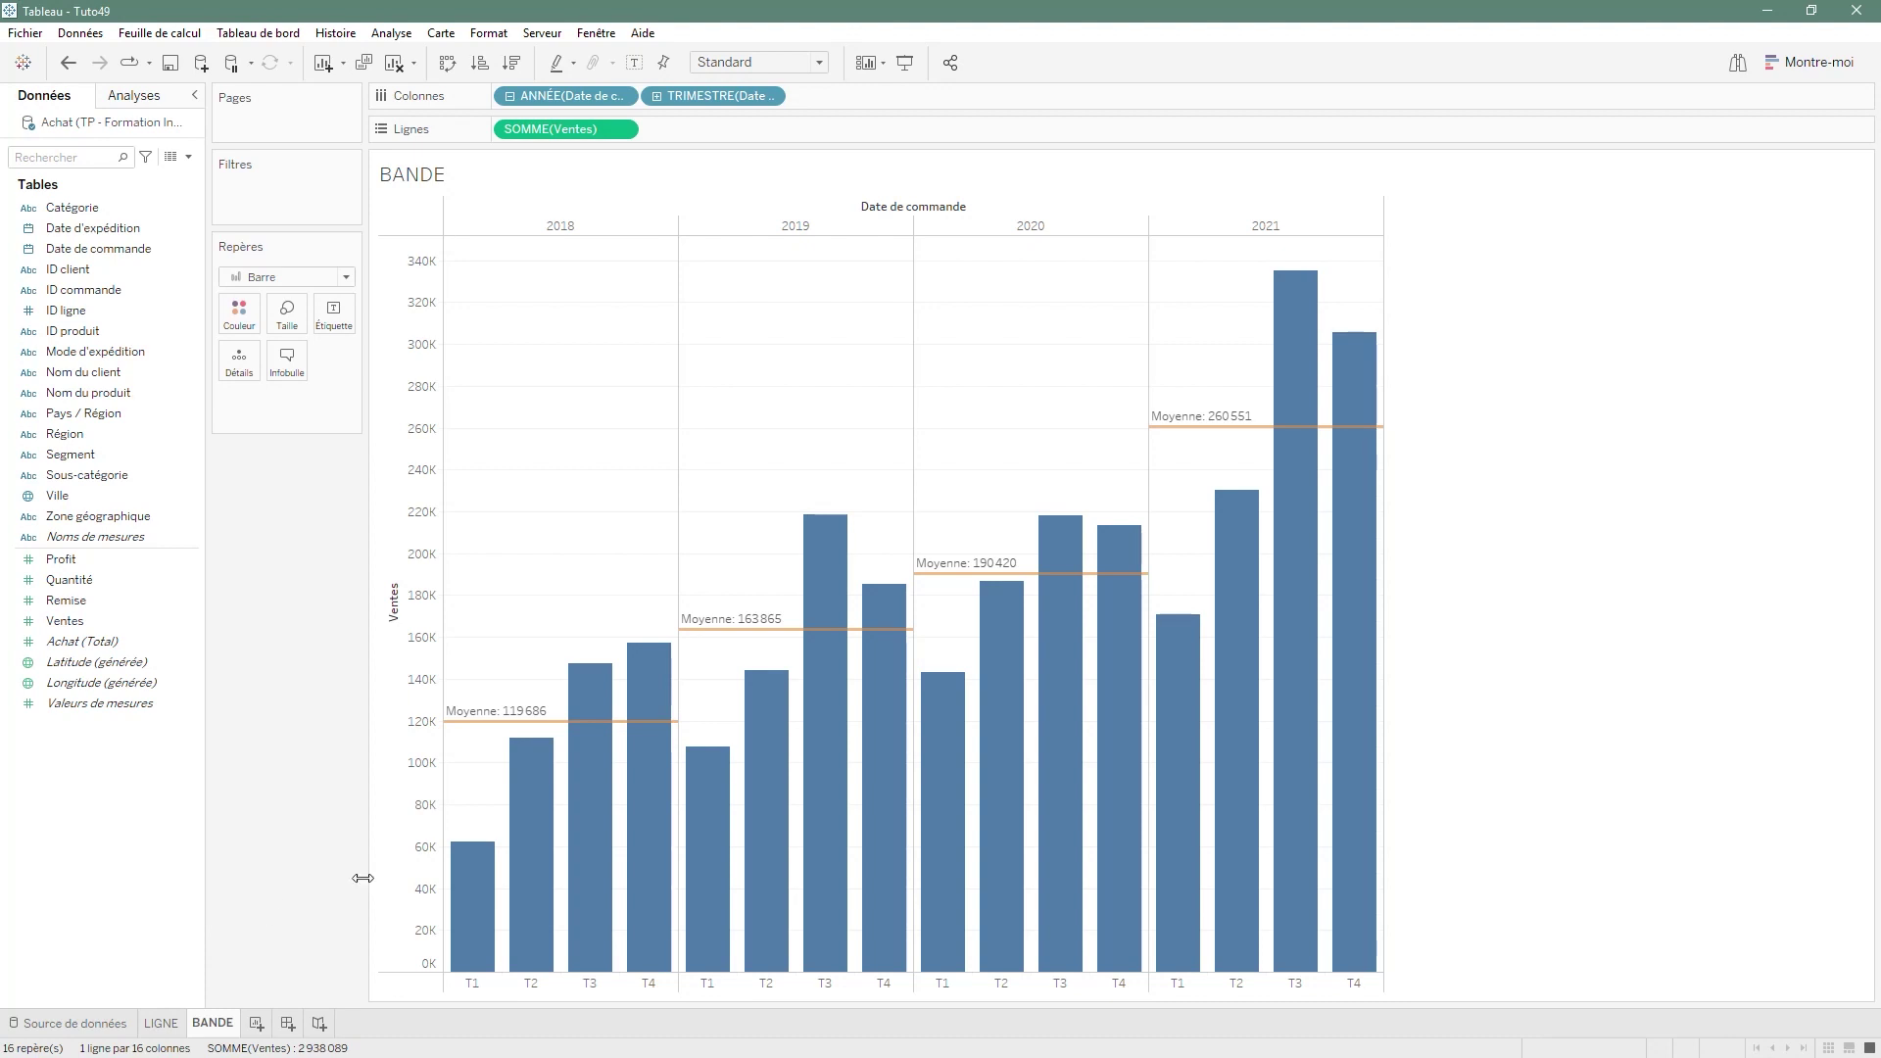
# Delete the average line from the Ventes axis and start a Bande reference from Minimum to Maximum in its place
pyautogui.rightClick(403, 672)
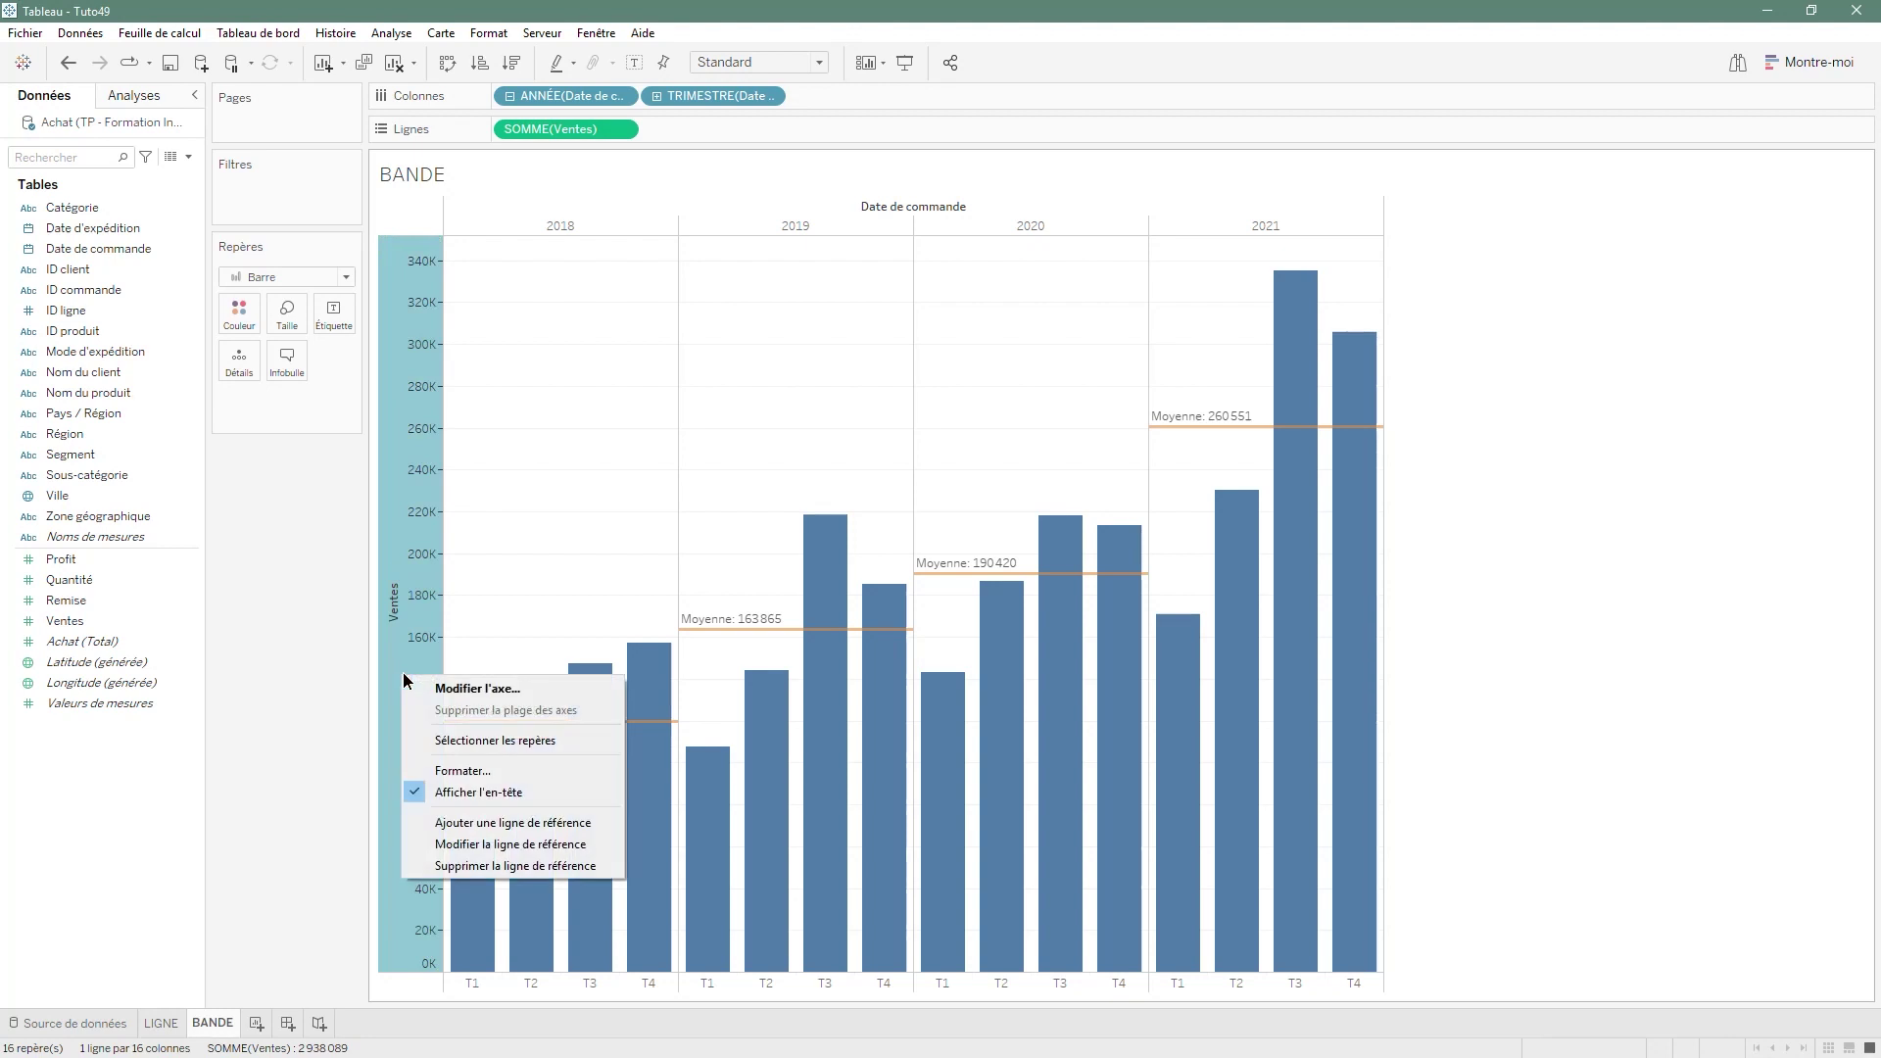
pyautogui.click(443, 867)
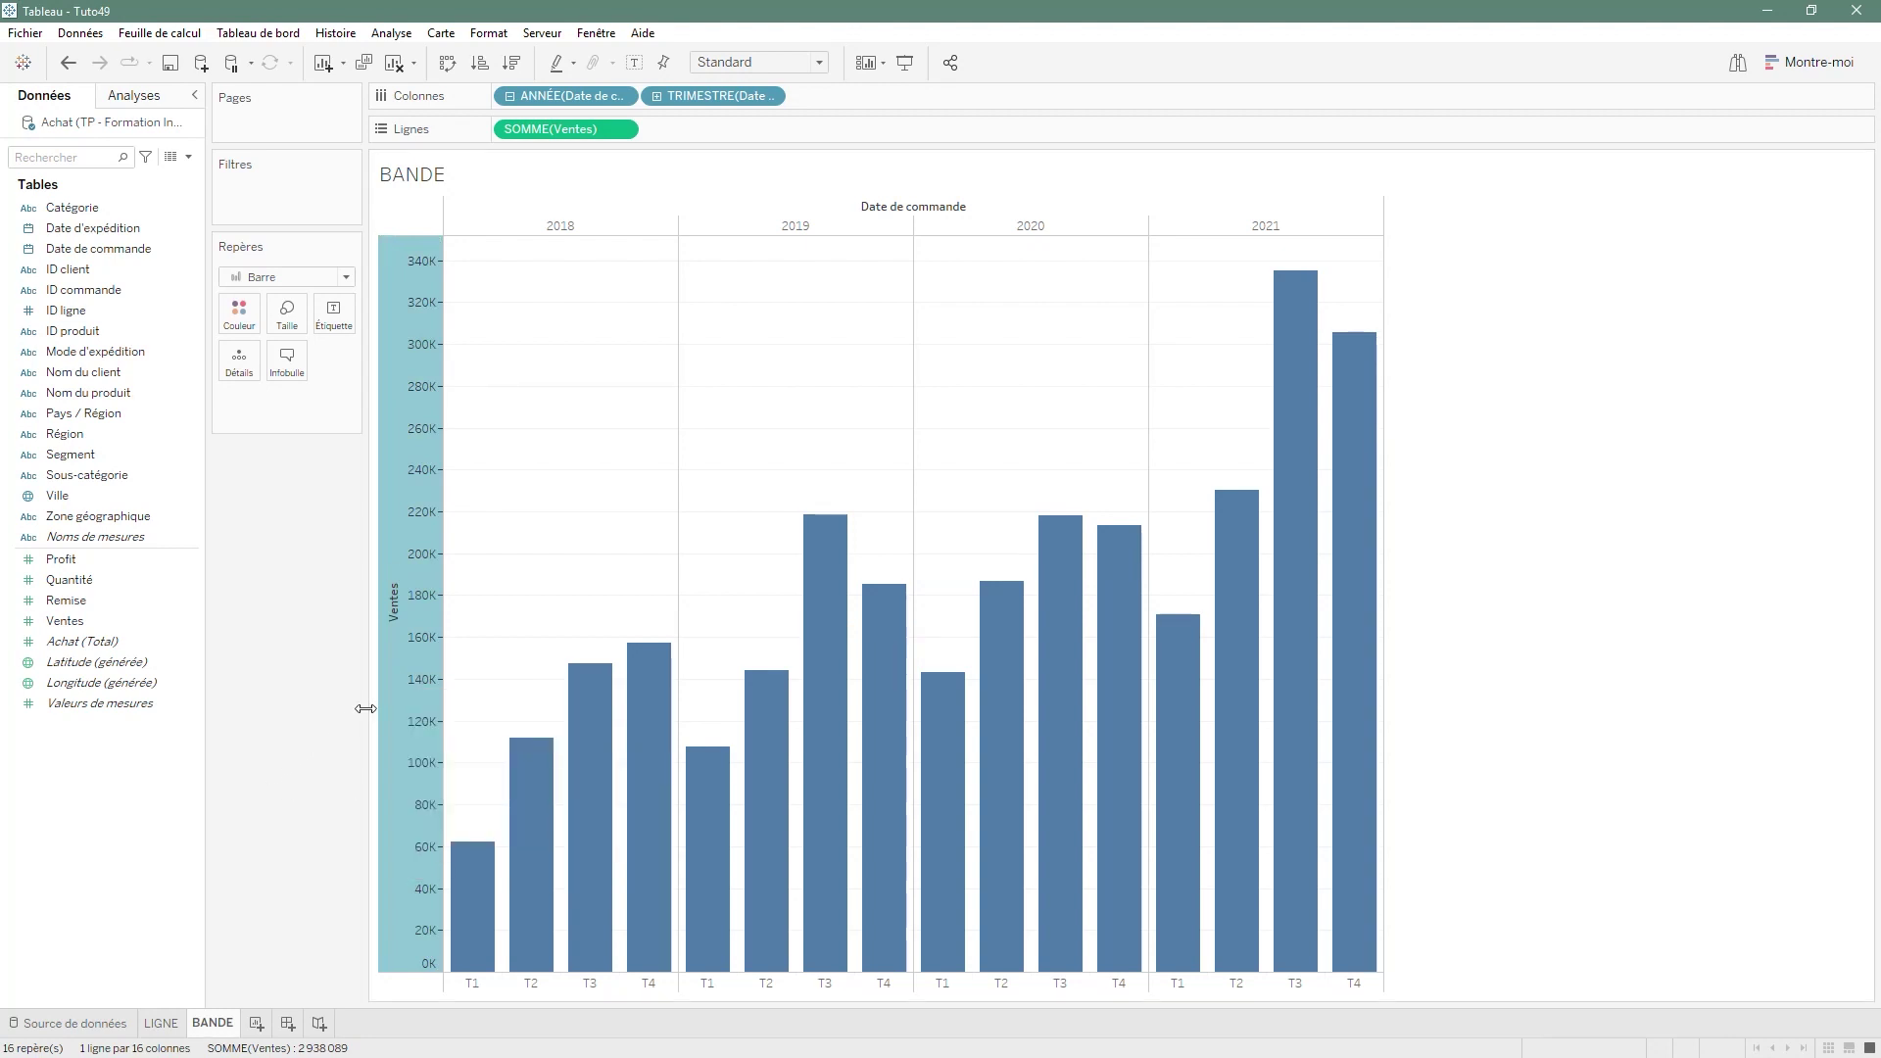
pyautogui.rightClick(400, 706)
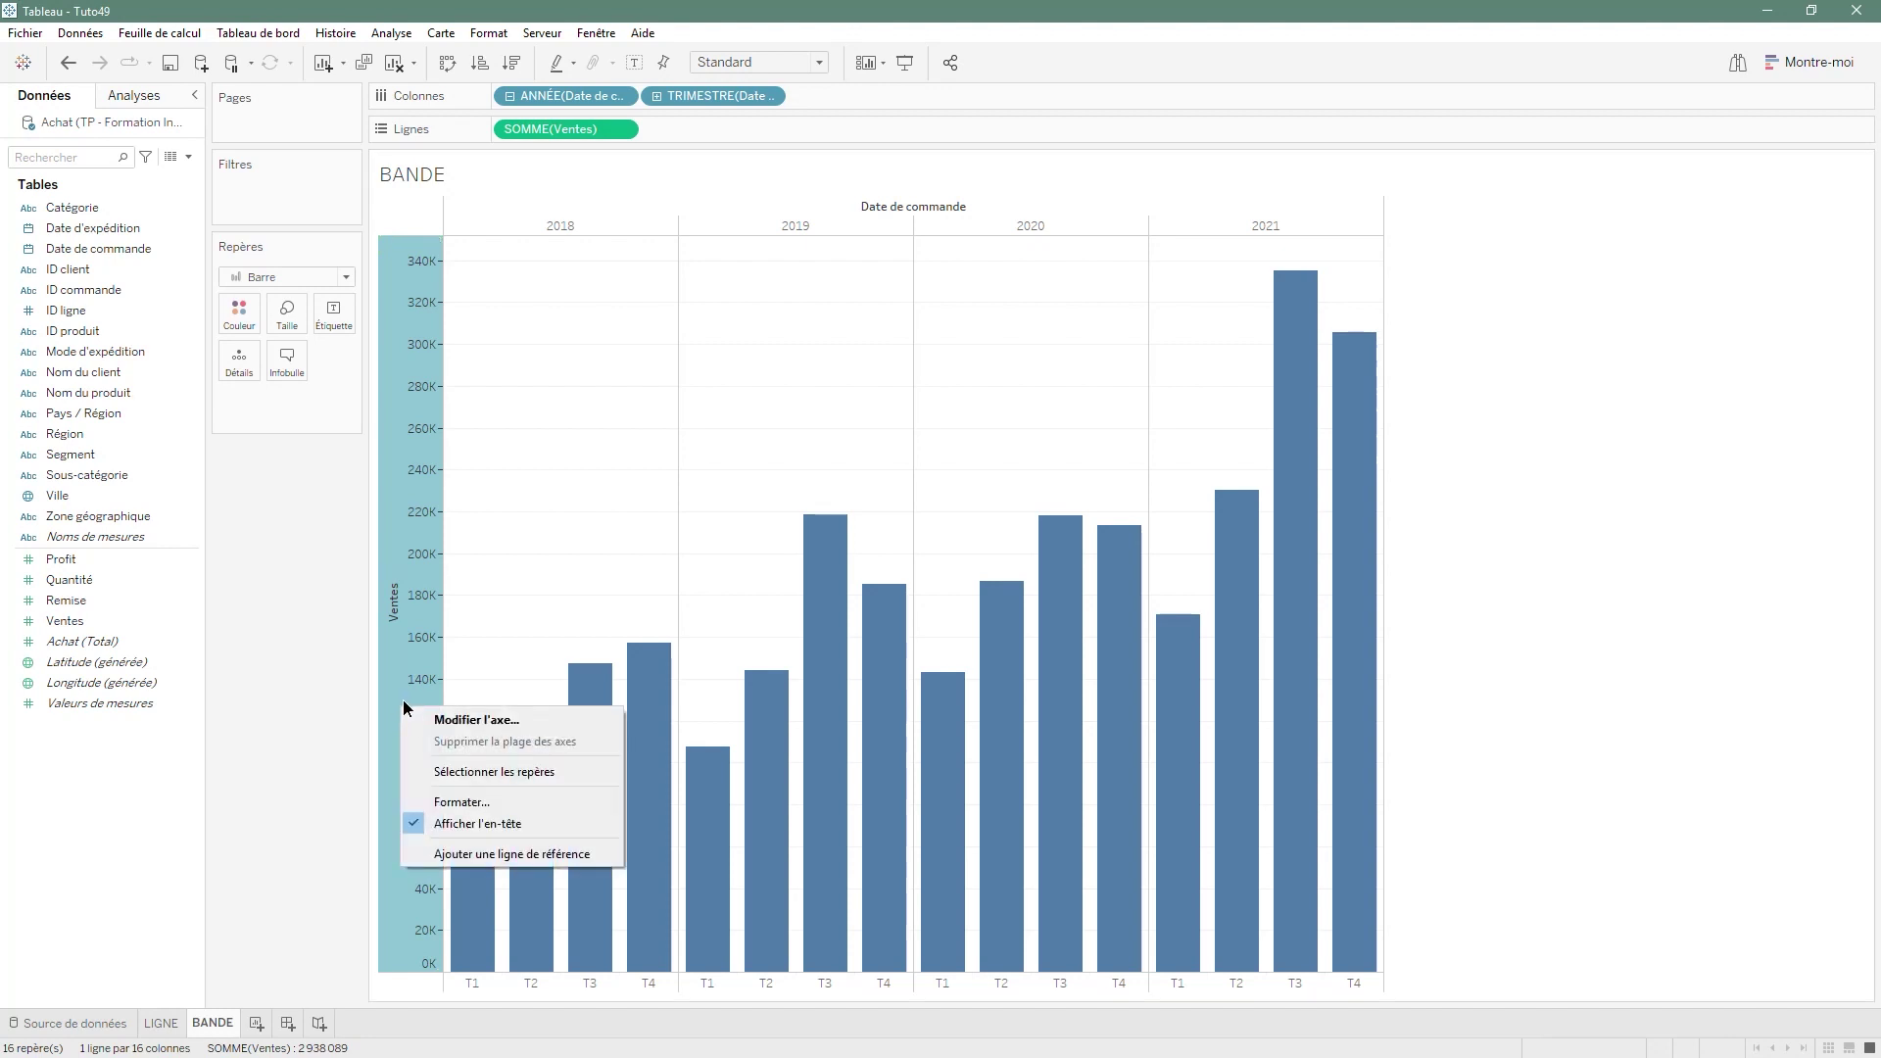
pyautogui.click(496, 853)
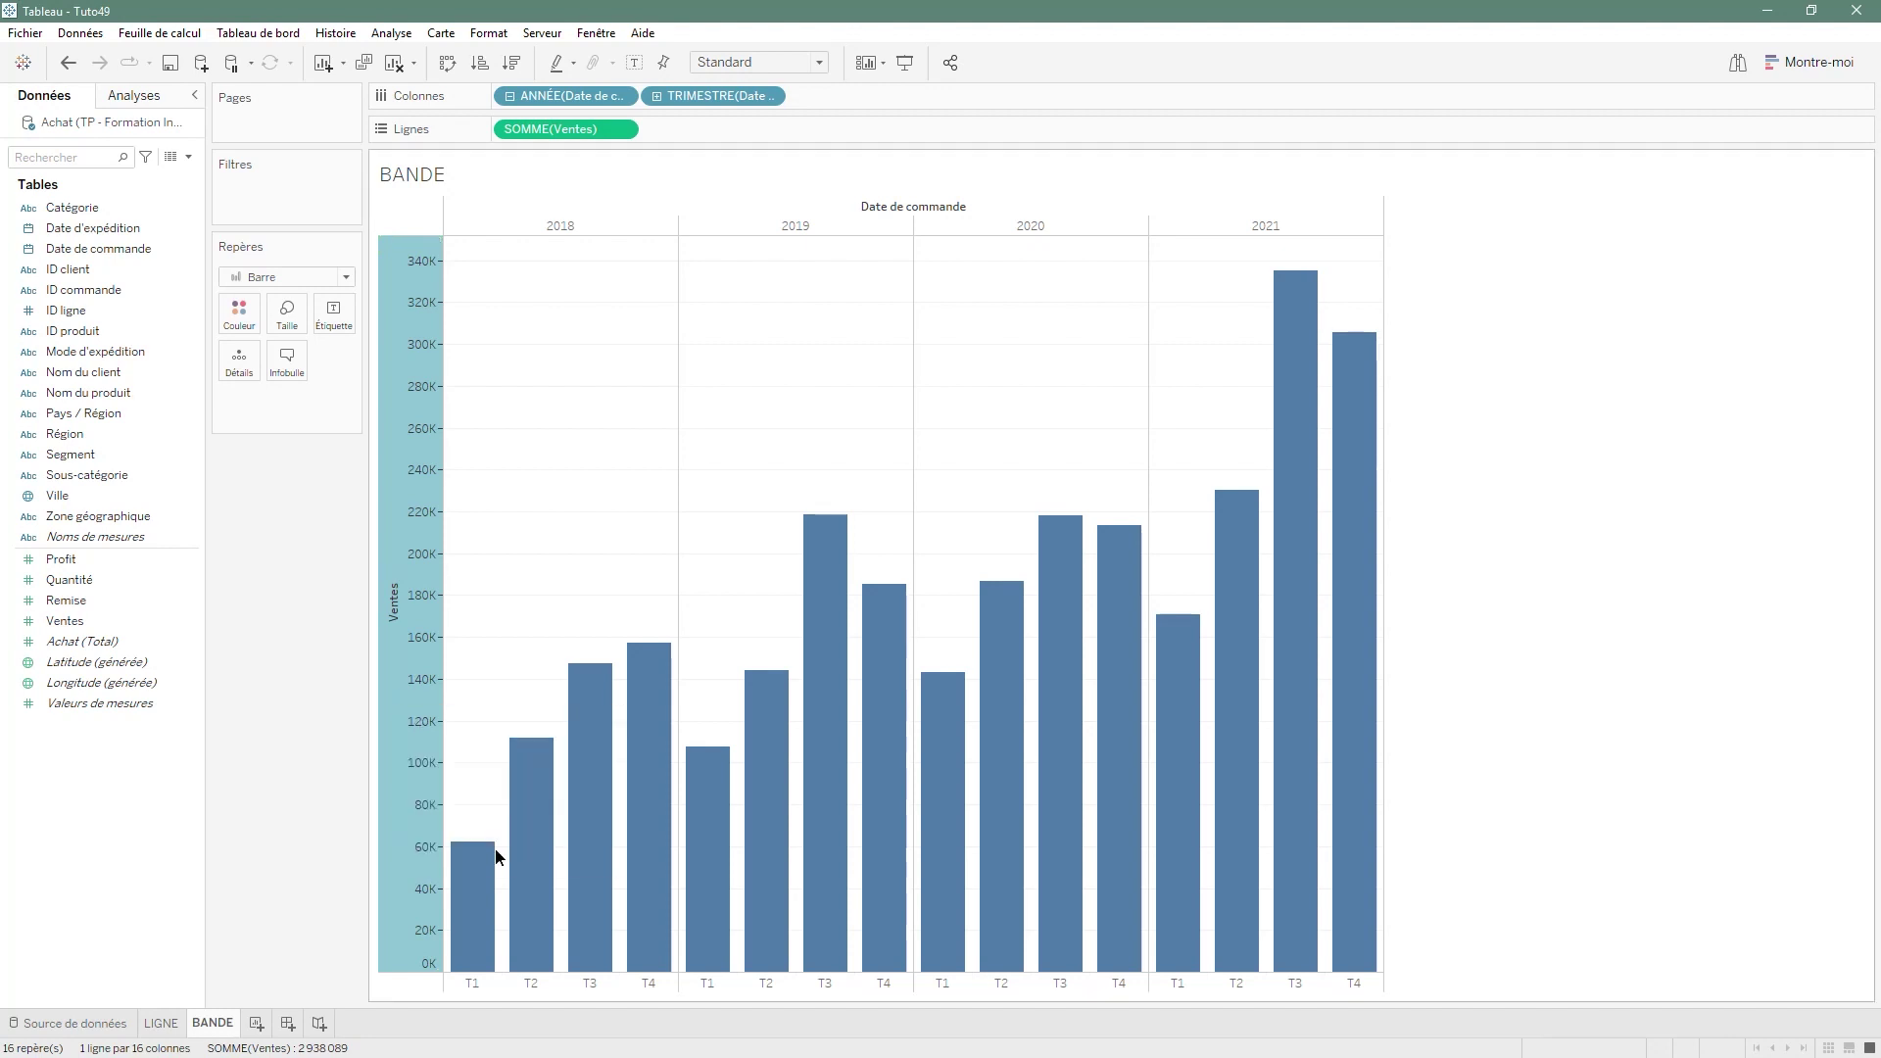
pyautogui.moveTo(958, 273); pyautogui.dragTo(1590, 410)
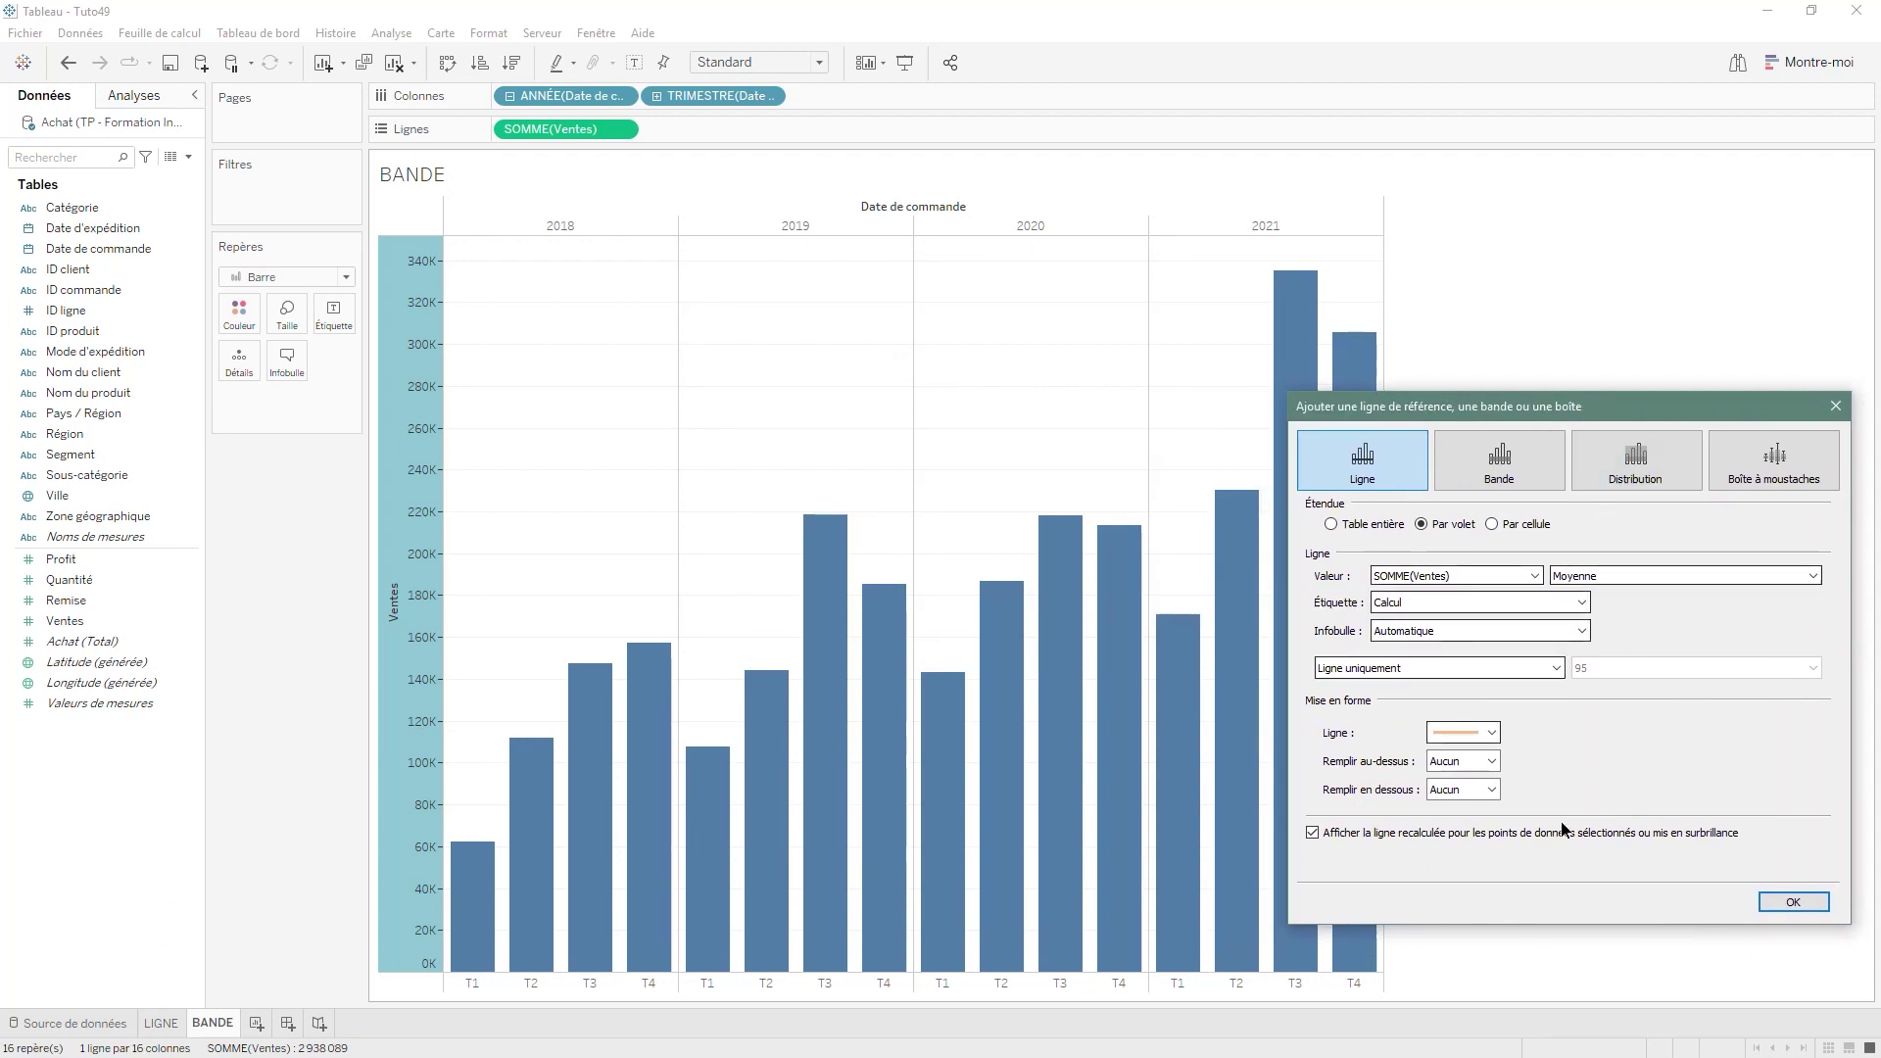
pyautogui.click(1493, 473)
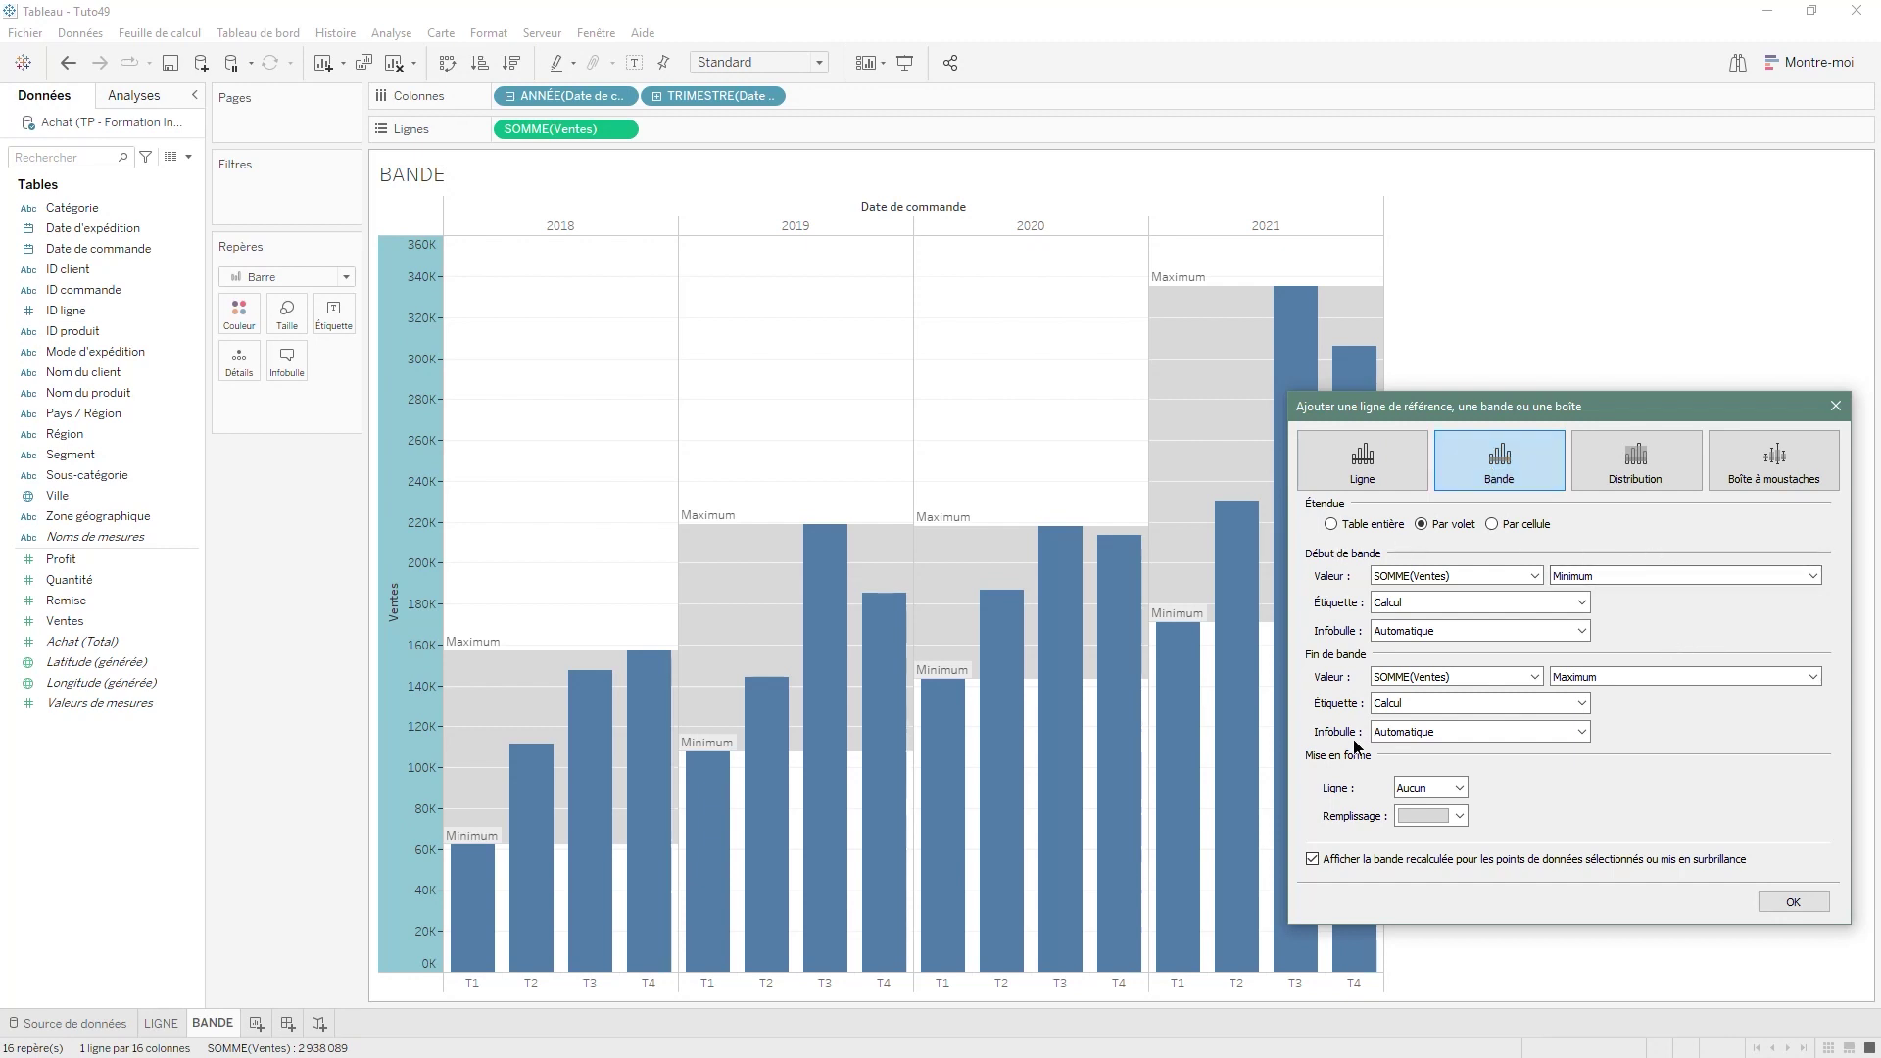
# Compare the Ligne and Bande types, preview the band over Table entière, and restore the Par volet scope
pyautogui.click(1367, 461)
pyautogui.click(1484, 468)
pyautogui.click(1358, 530)
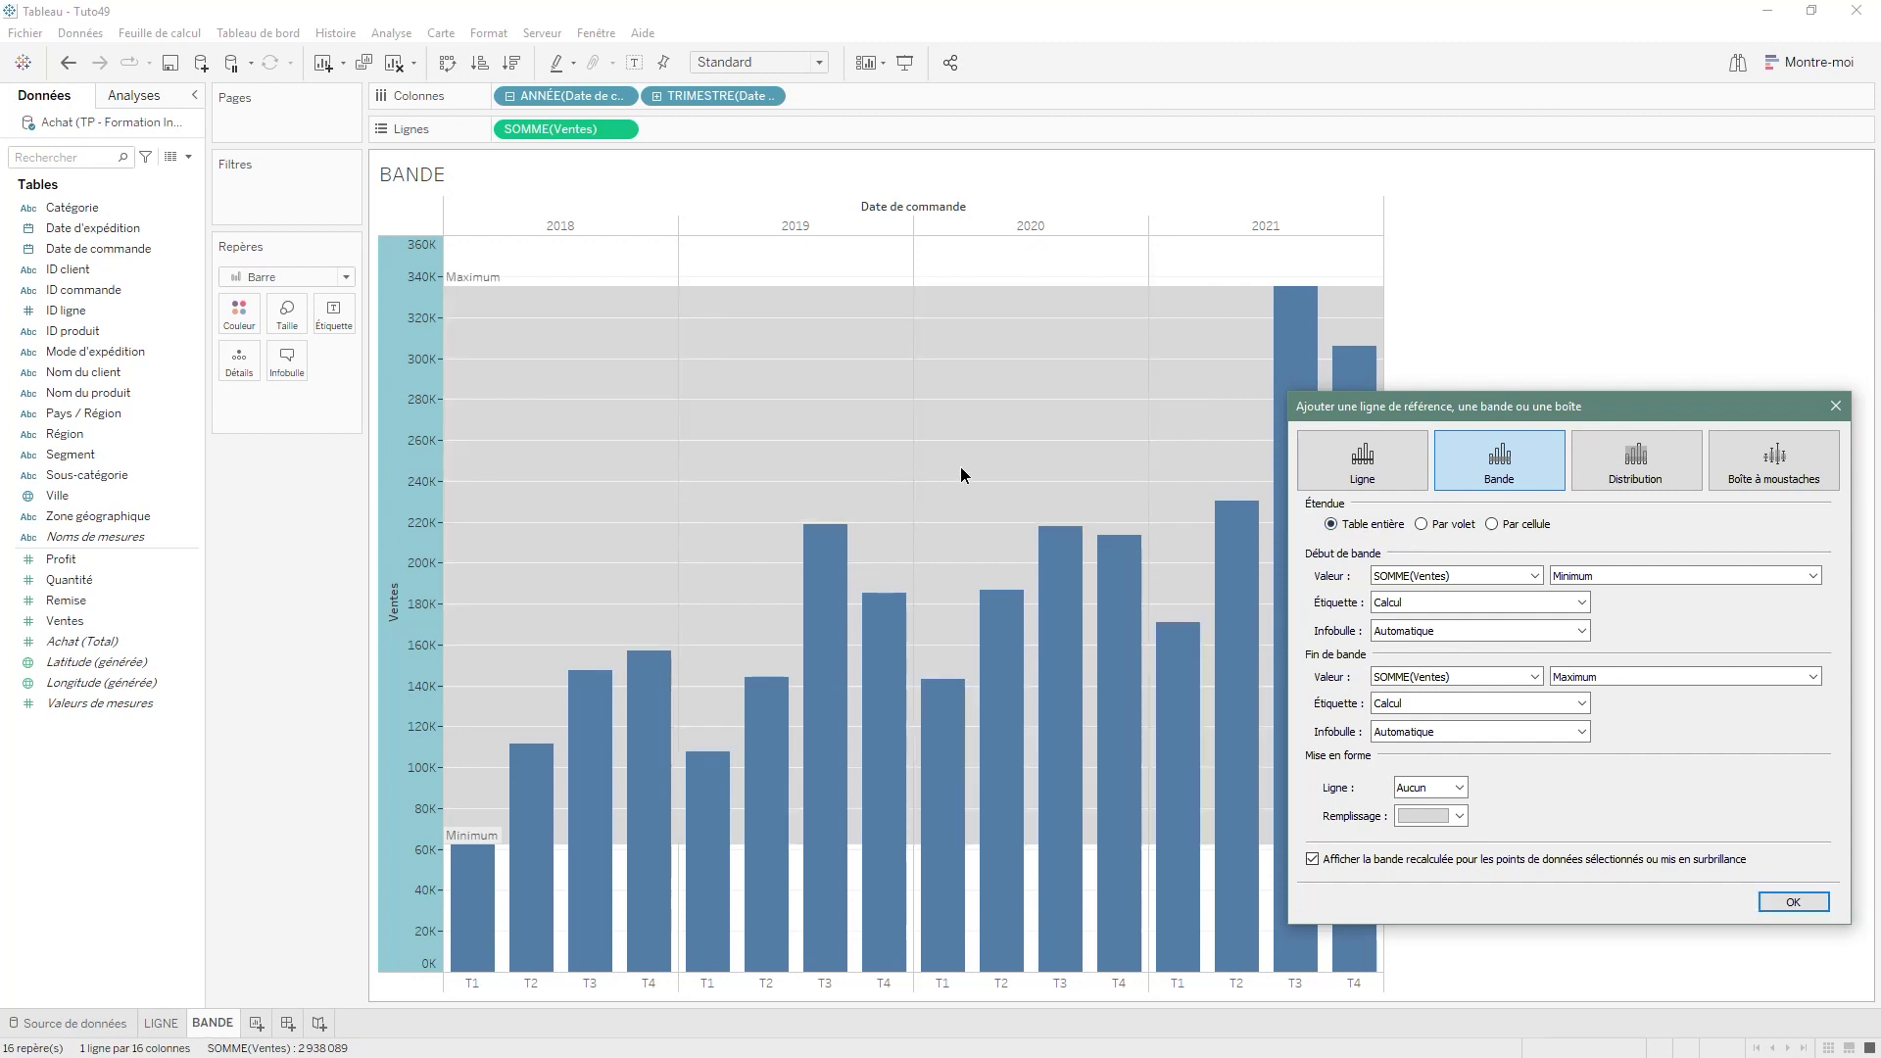
pyautogui.click(1455, 530)
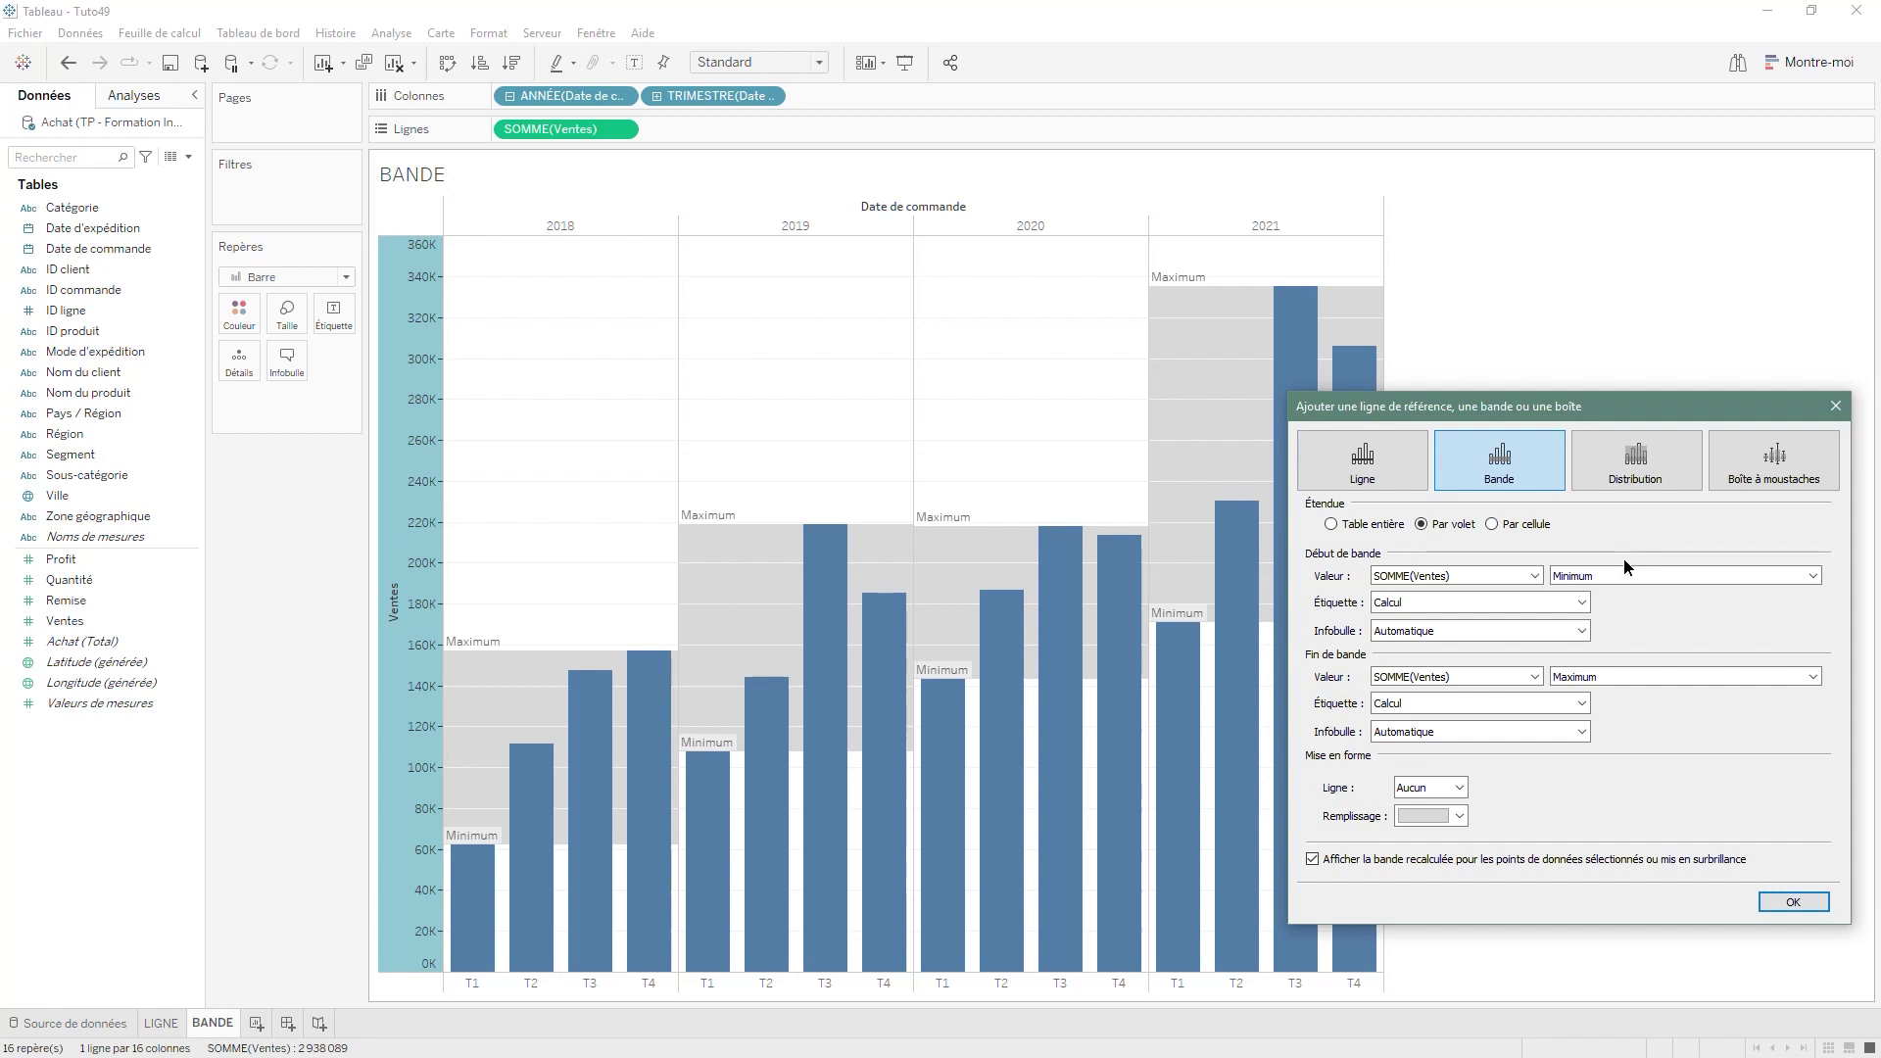
# Give the band's start a Personnalisé label made of the Calcul and Valeur fields
pyautogui.click(1581, 600)
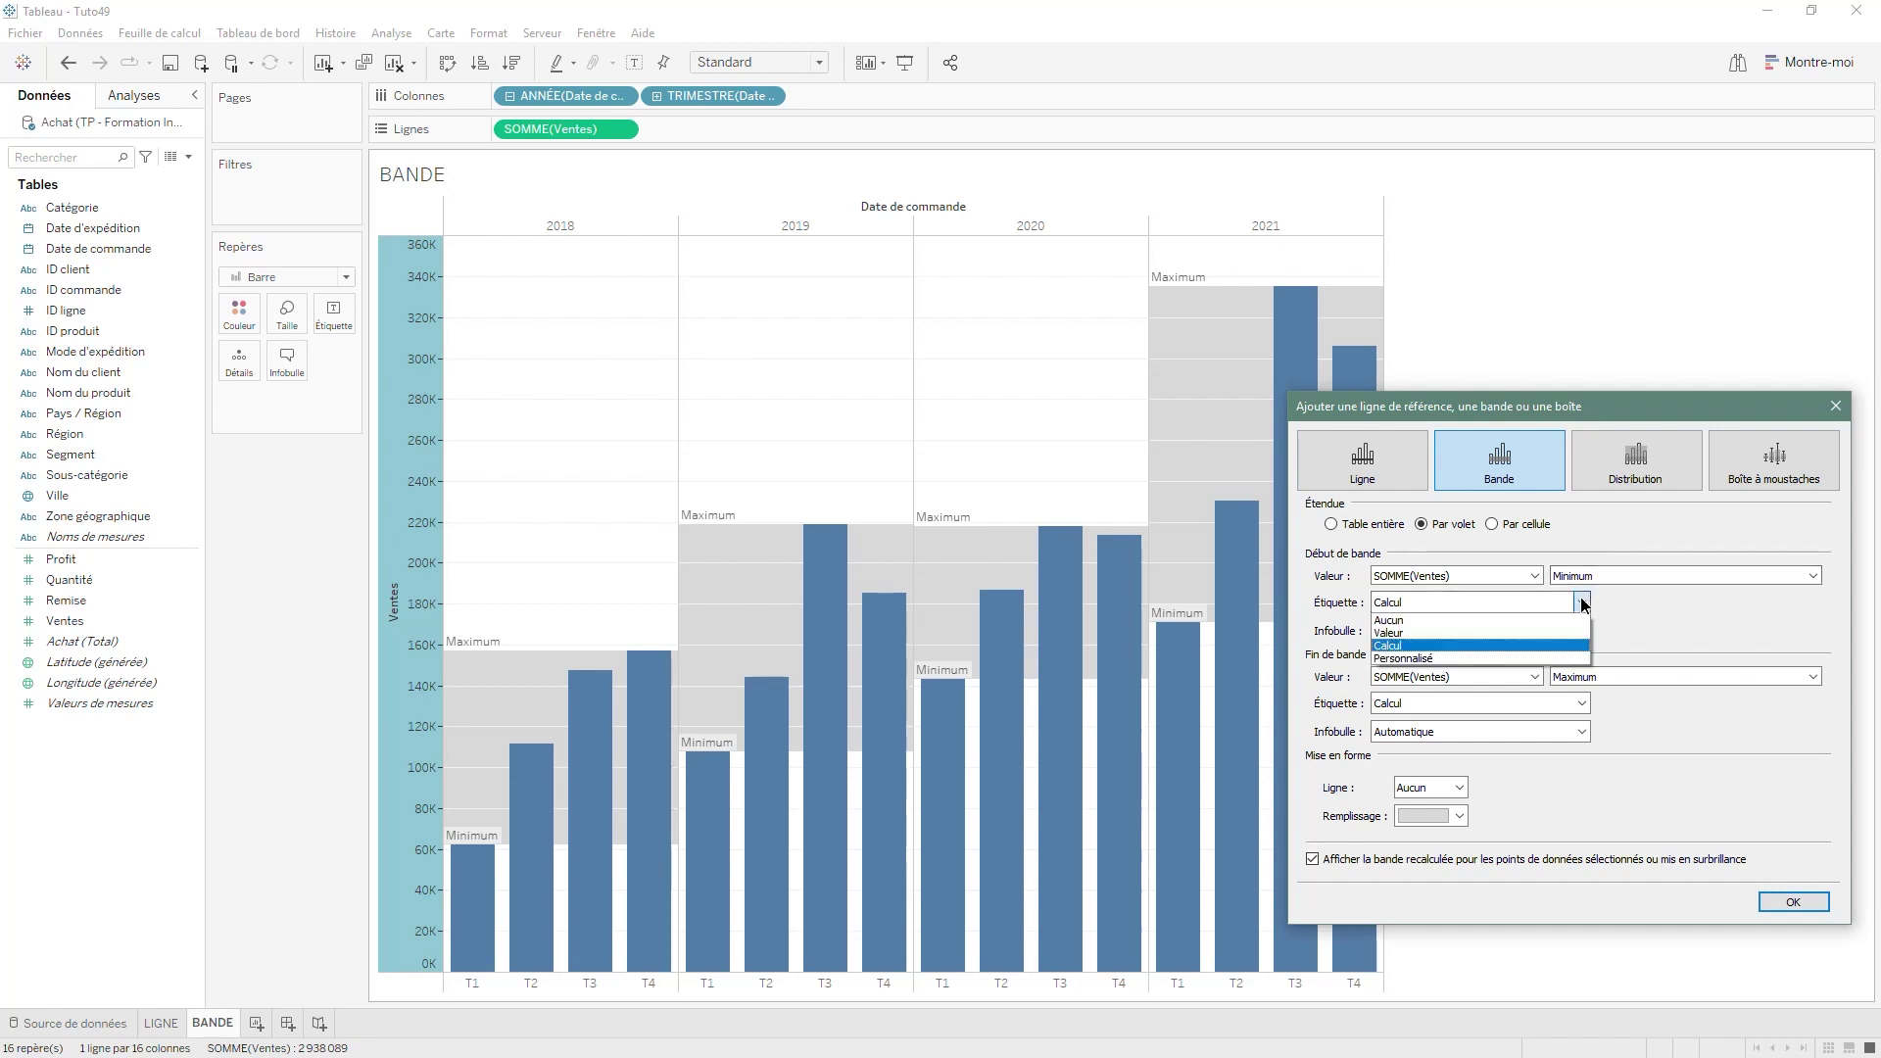
pyautogui.click(1488, 659)
pyautogui.click(1807, 603)
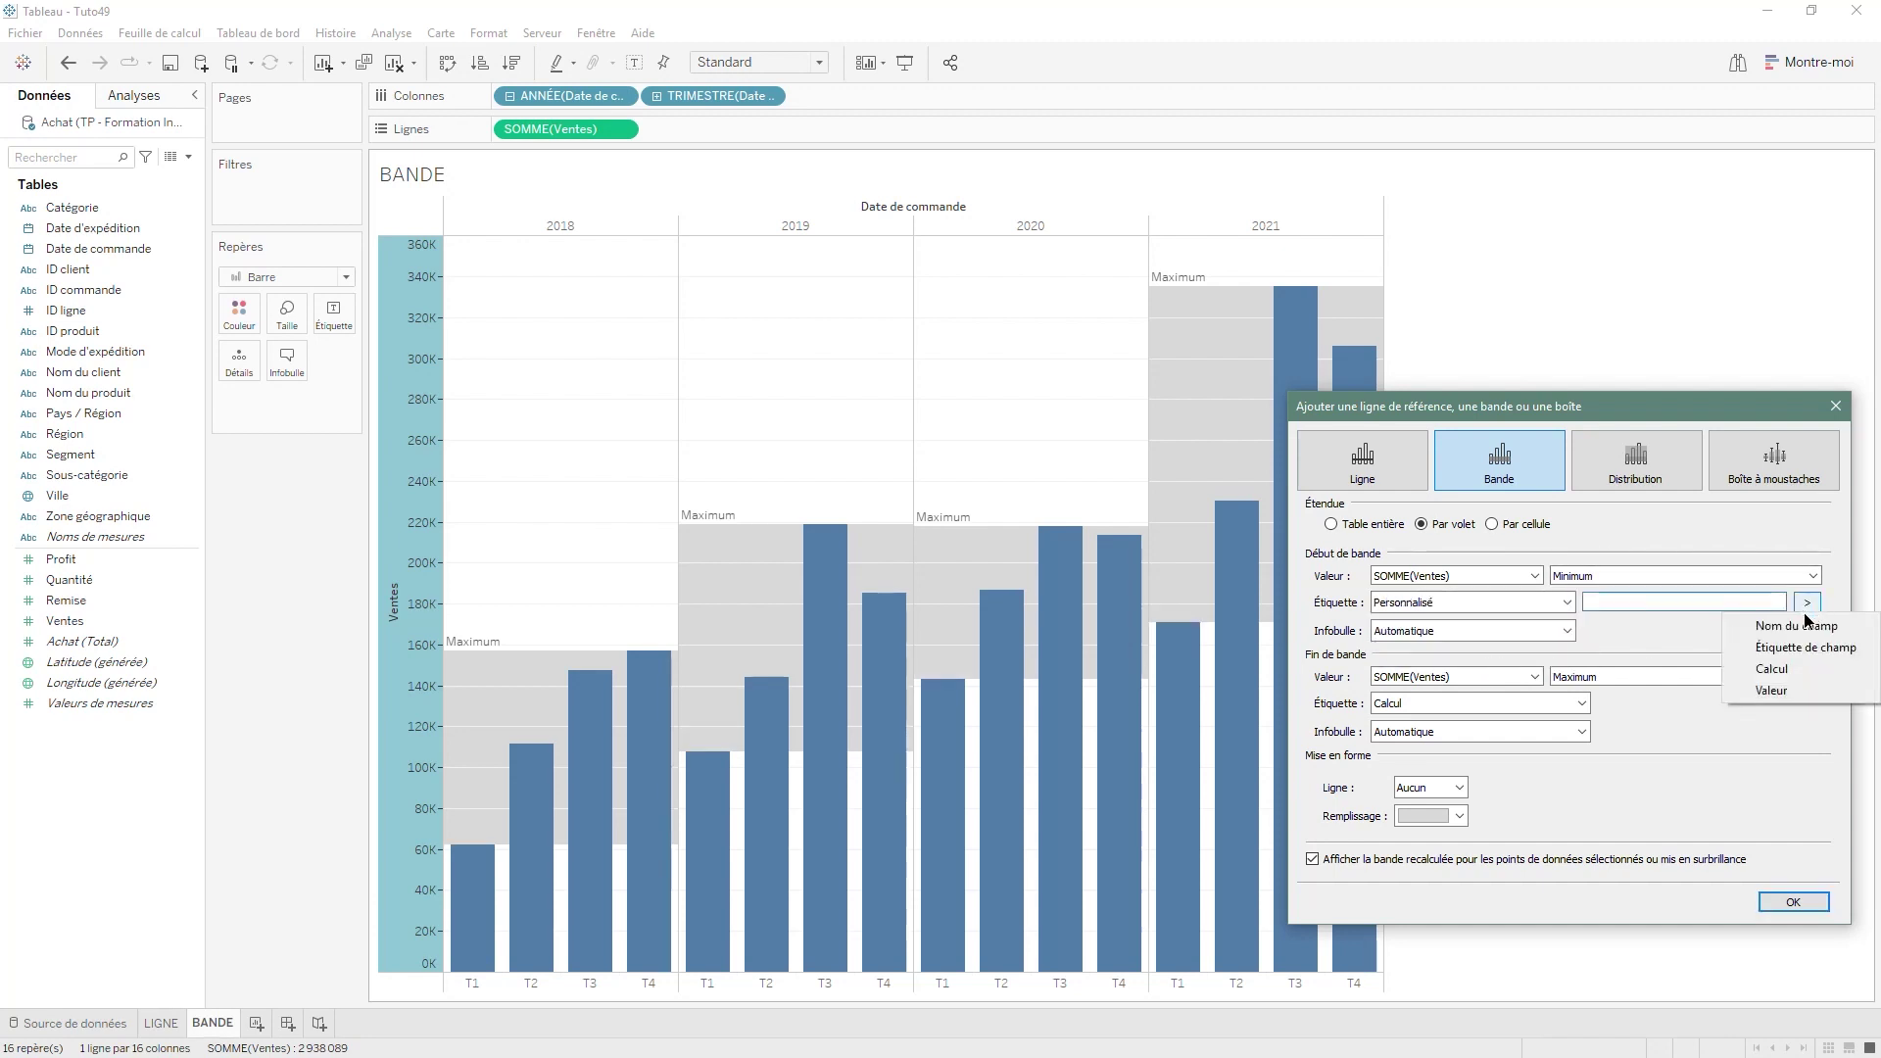
pyautogui.click(1795, 672)
pyautogui.click(1808, 602)
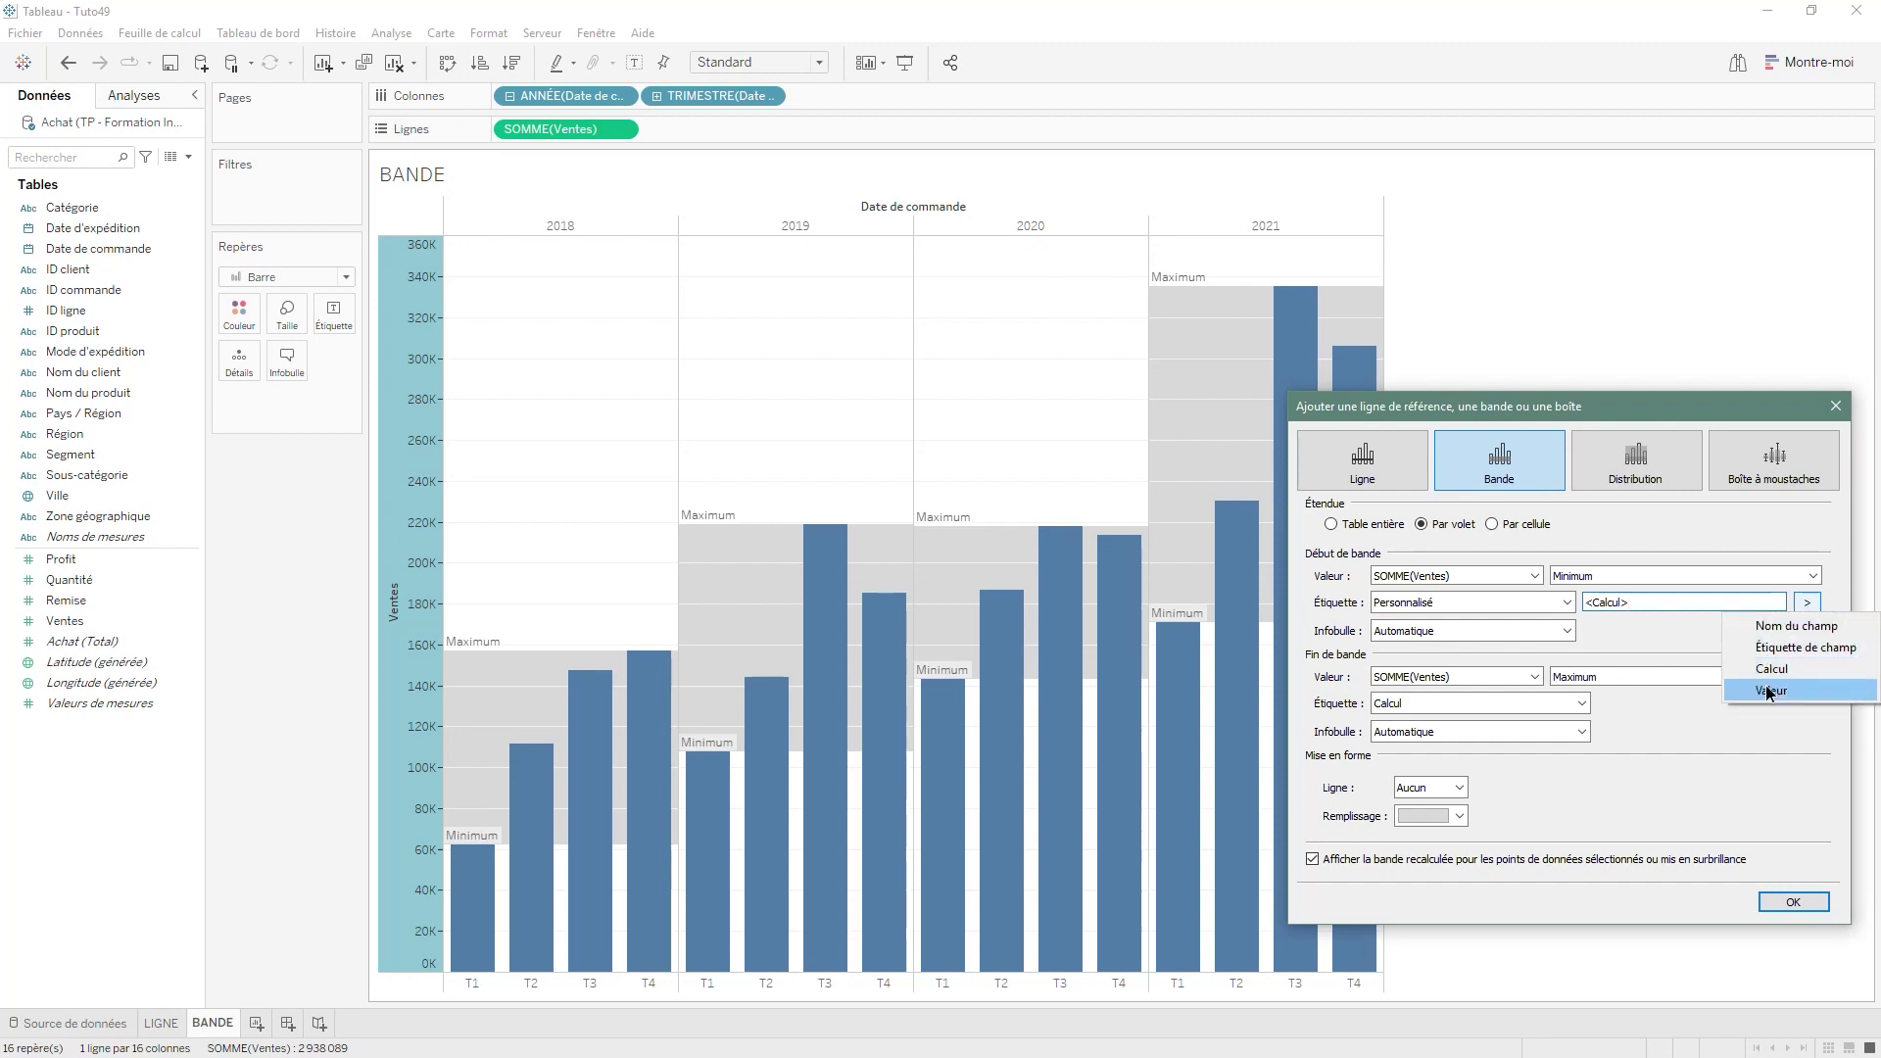
pyautogui.click(1766, 685)
# Give the band's end a Personnalisé label made of the Calcul and Valeur fields
pyautogui.click(1509, 704)
pyautogui.click(1498, 755)
pyautogui.click(1808, 704)
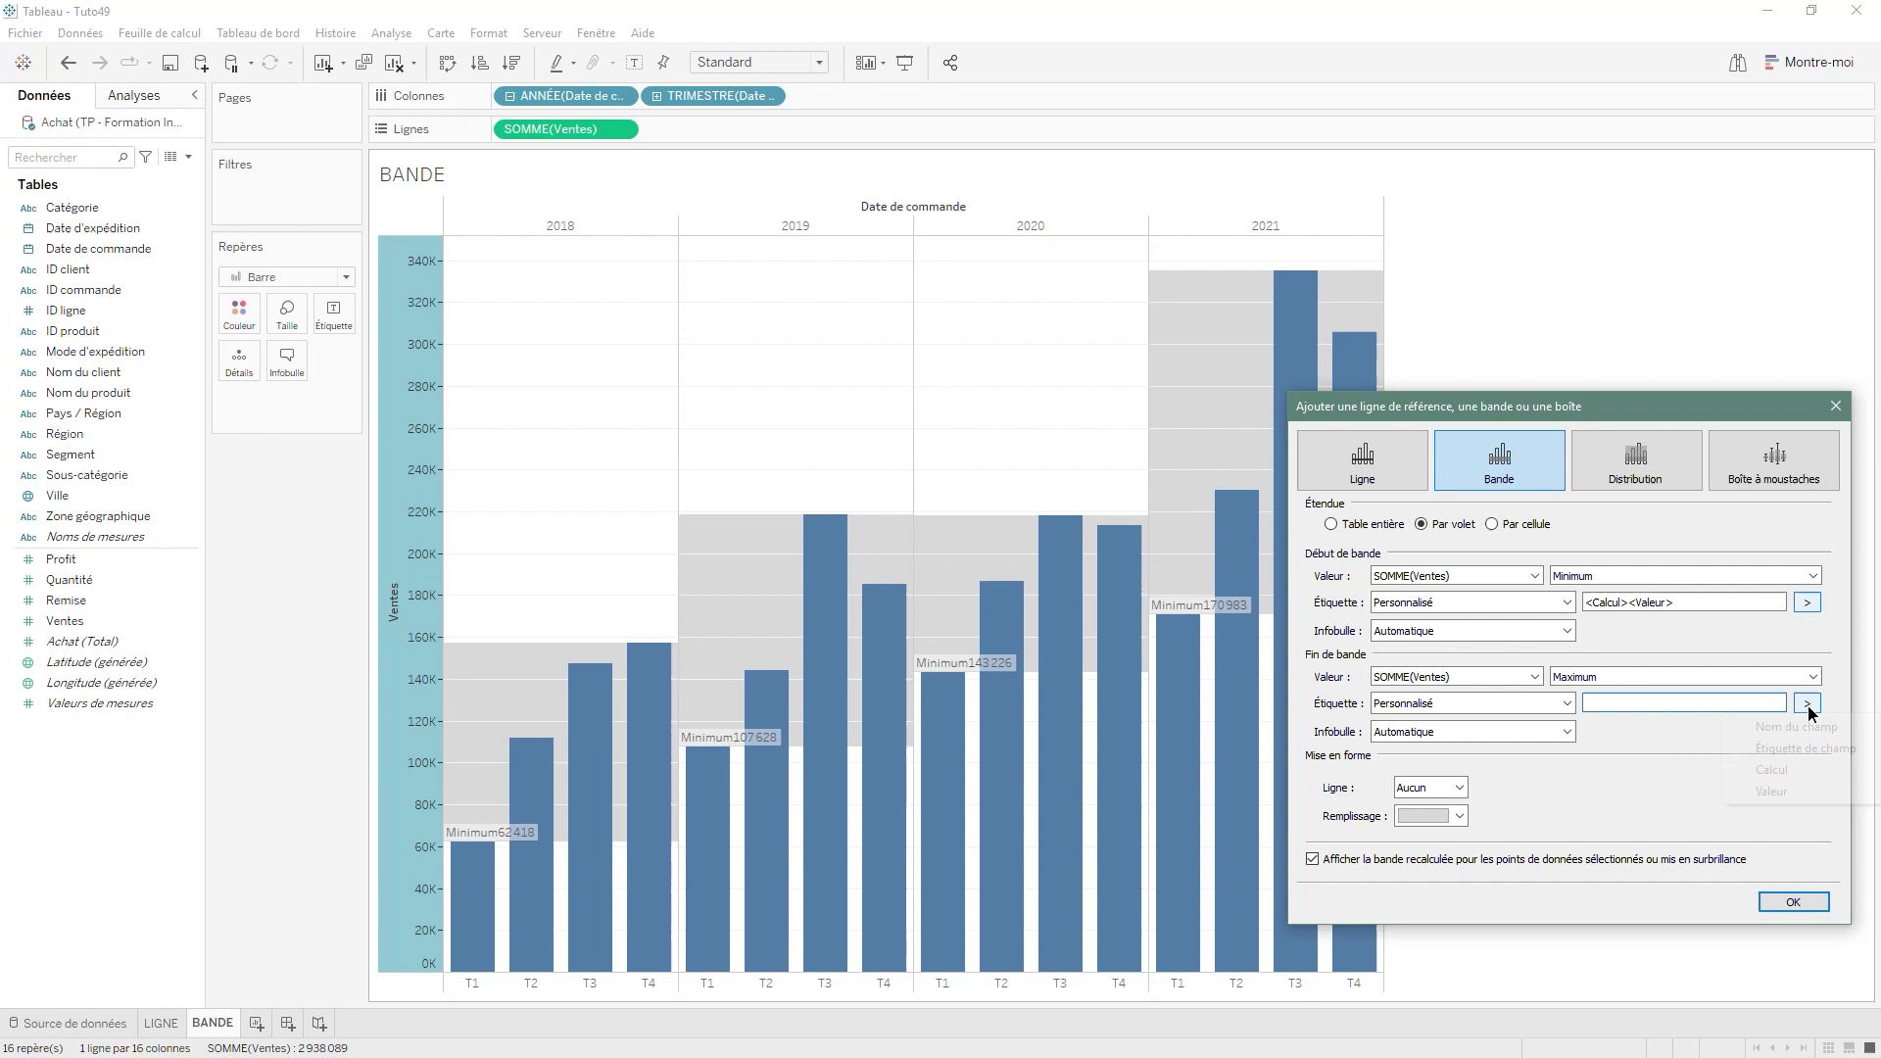
pyautogui.click(1768, 766)
pyautogui.click(1807, 704)
pyautogui.click(1770, 792)
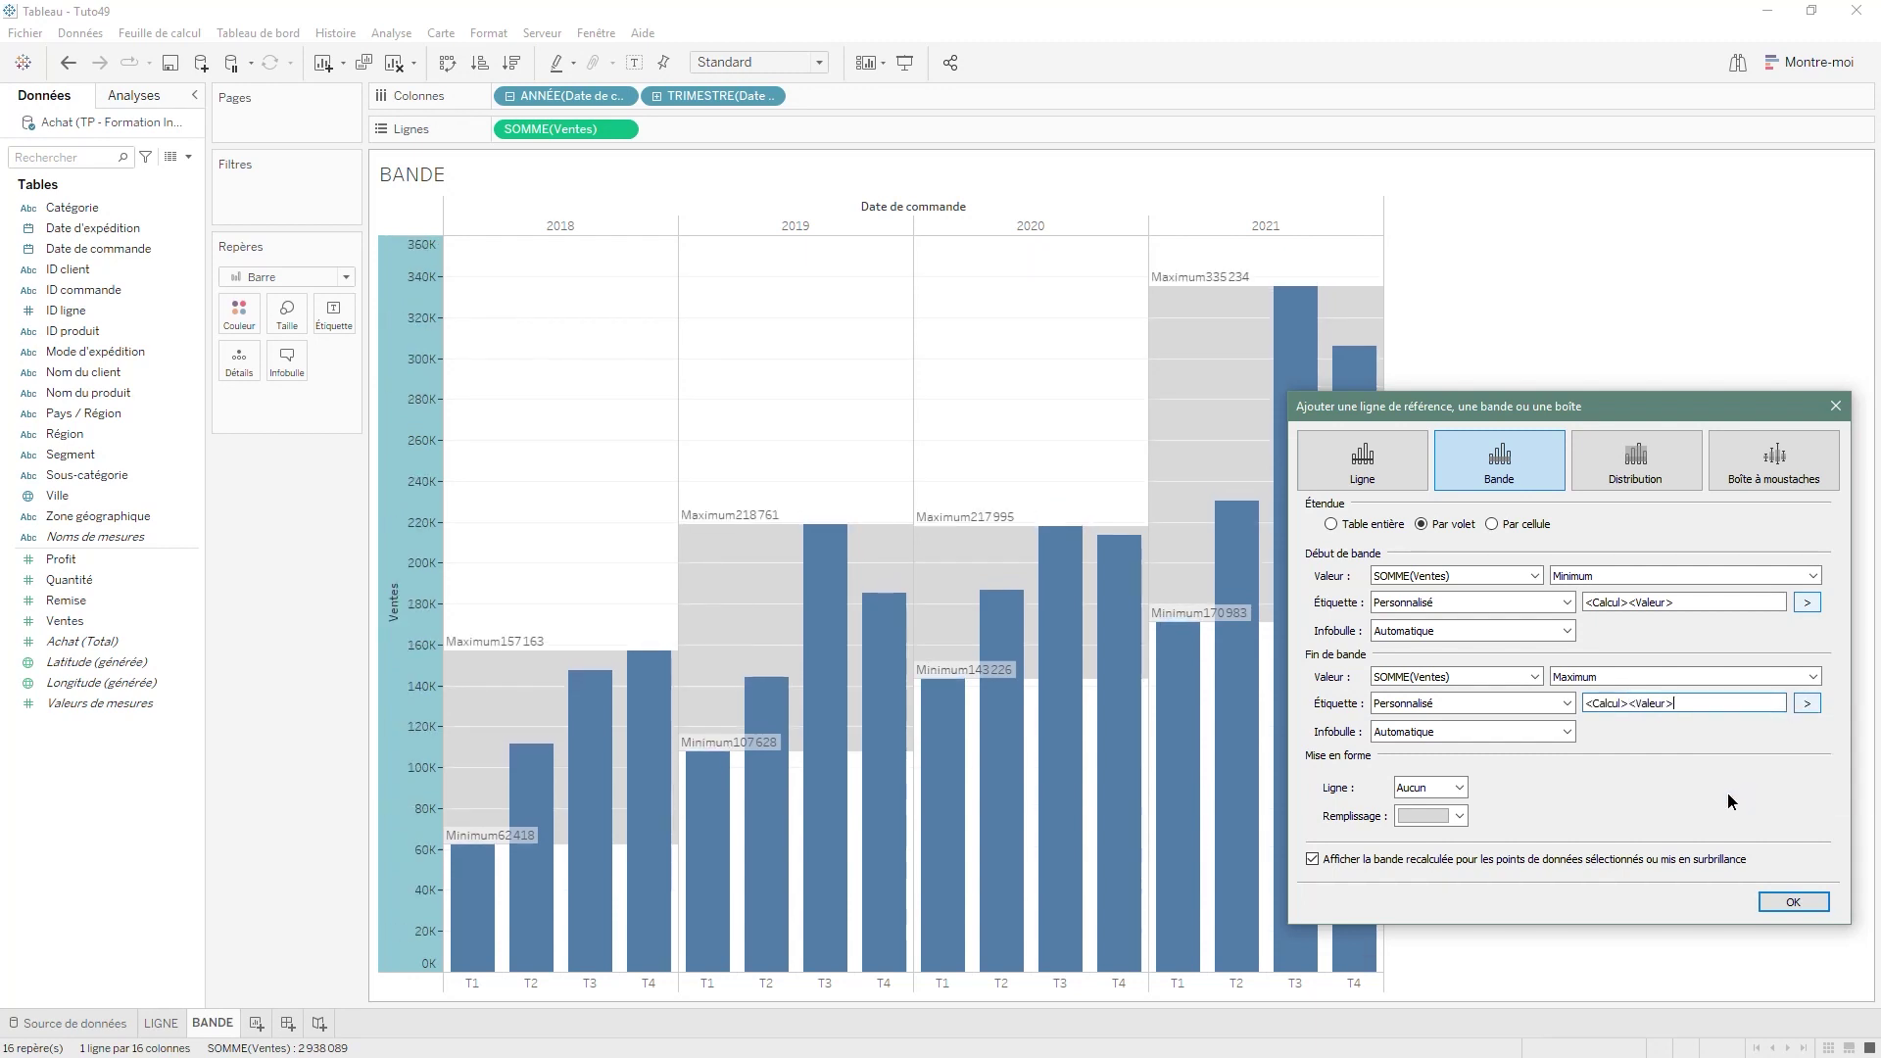
# Insert a colon between Calcul and Valeur in both the start and end labels of the band
pyautogui.click(1632, 603)
pyautogui.write(':')
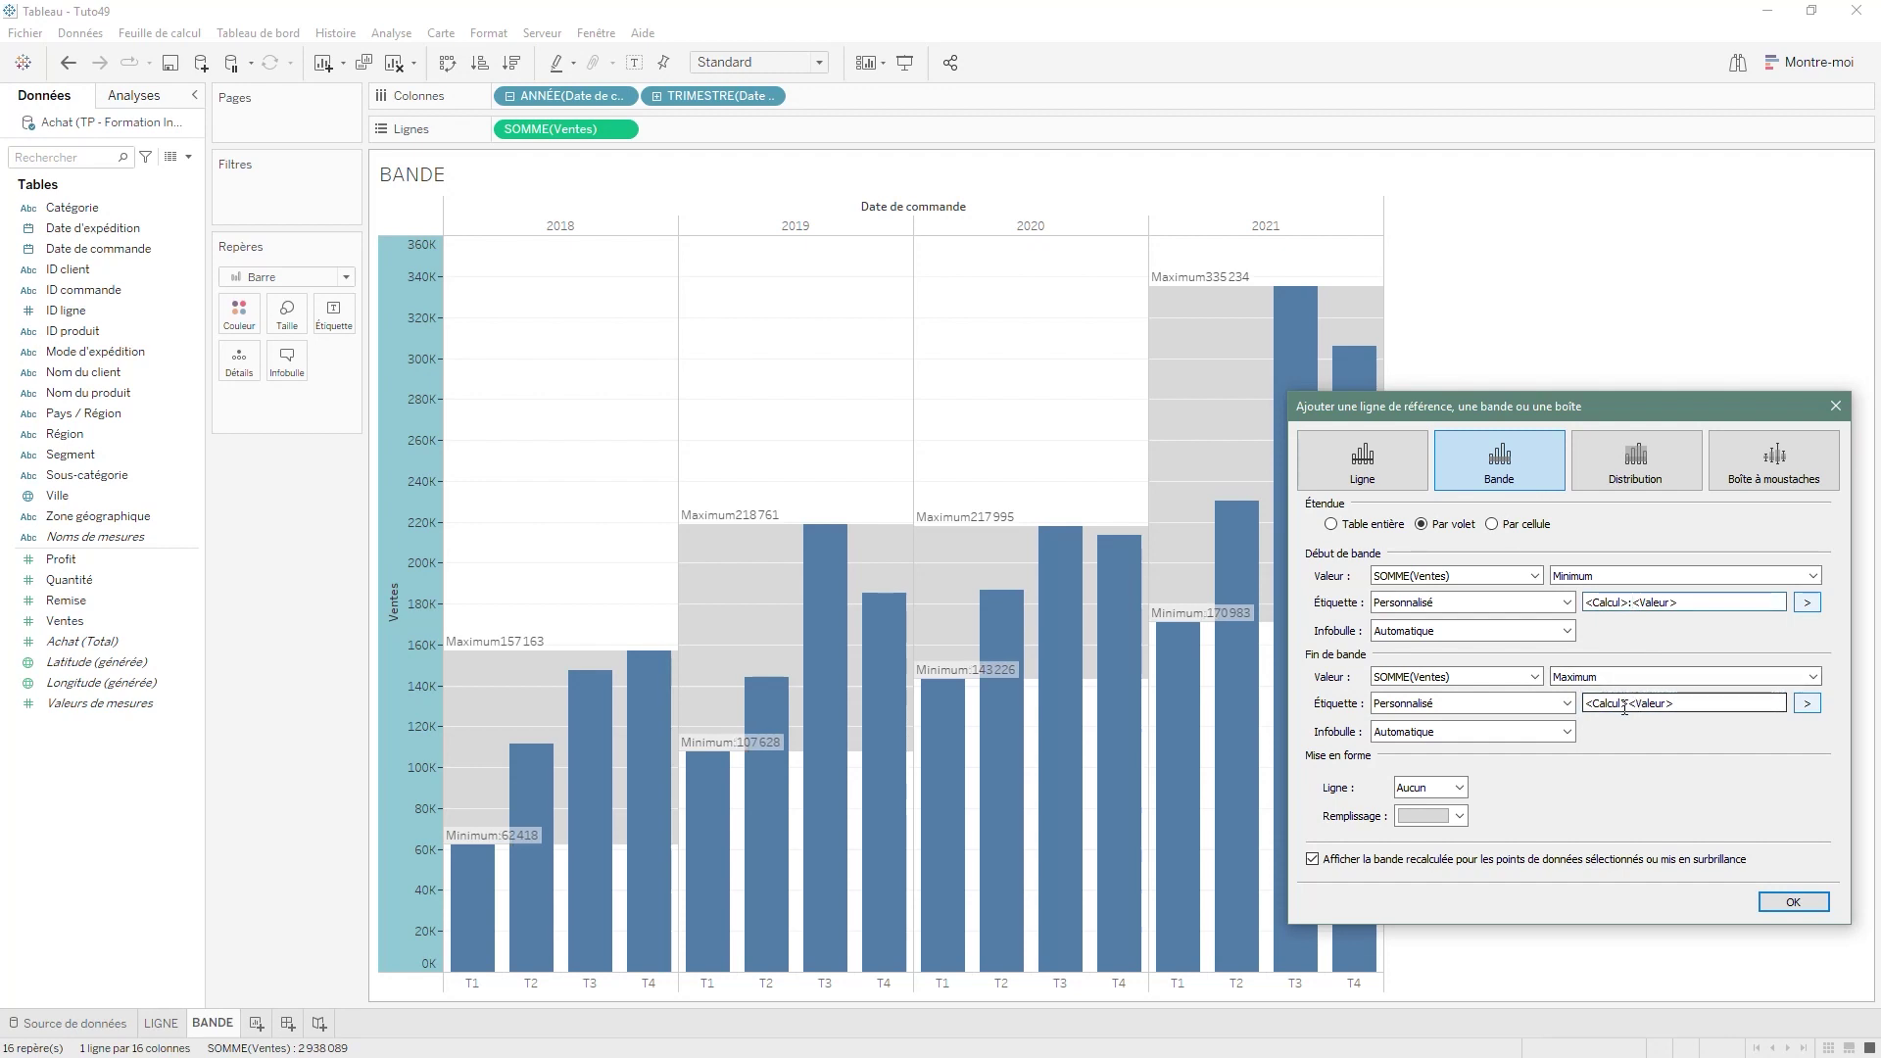
pyautogui.click(1631, 702)
pyautogui.write(':')
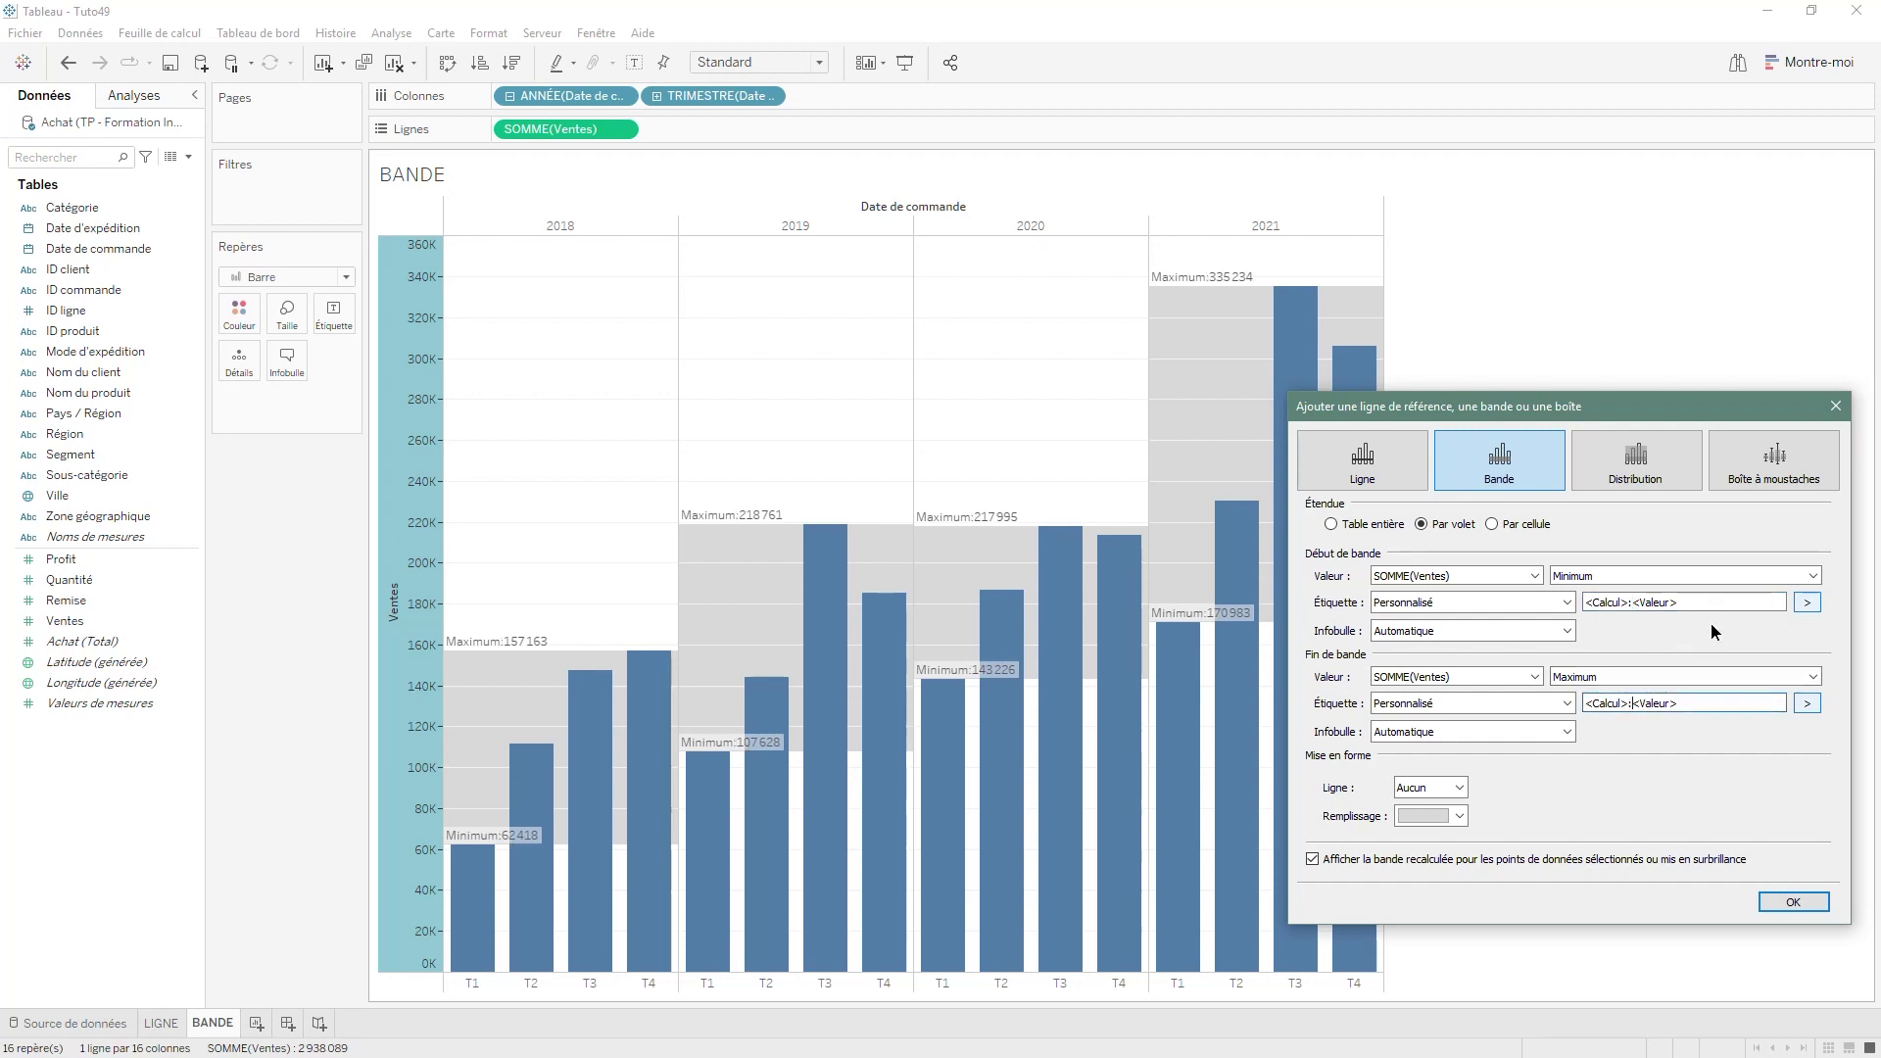
# Format the band with a solid black boundary line and a light beige fill, and apply it to the chart
pyautogui.click(1467, 787)
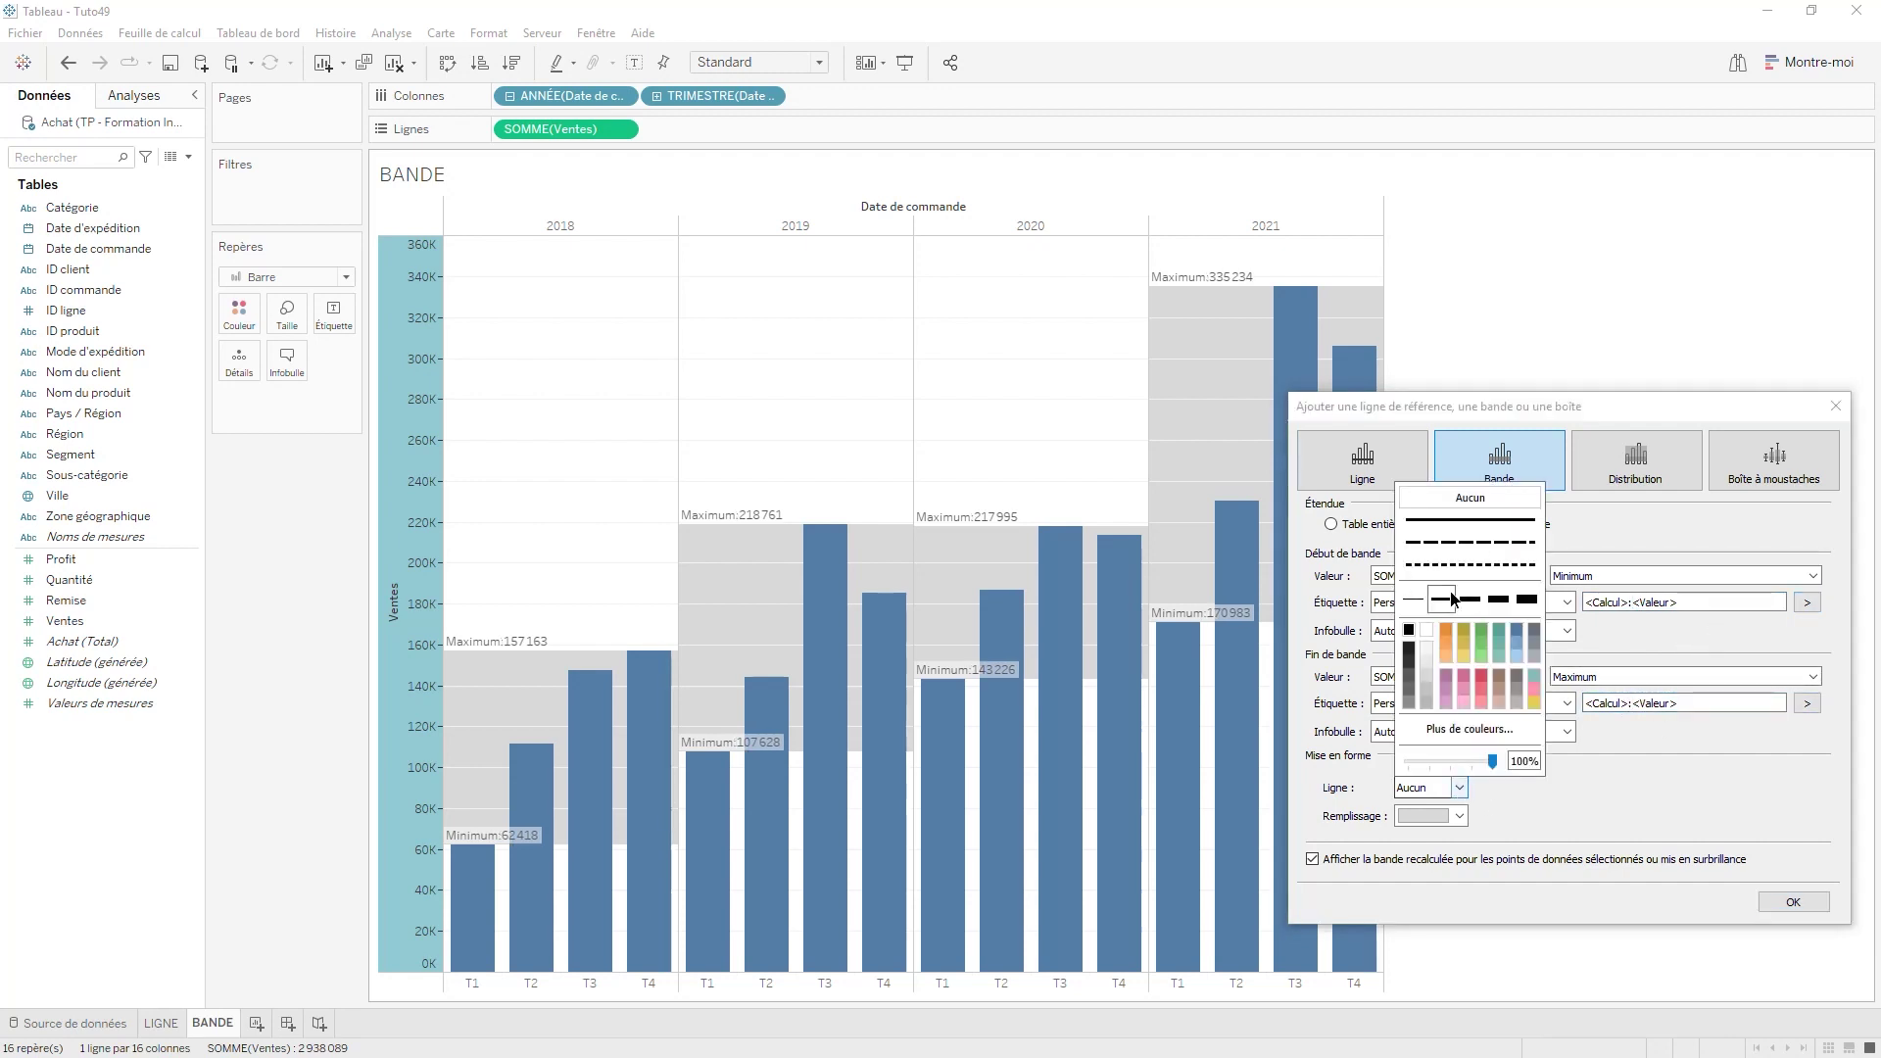
pyautogui.click(1467, 522)
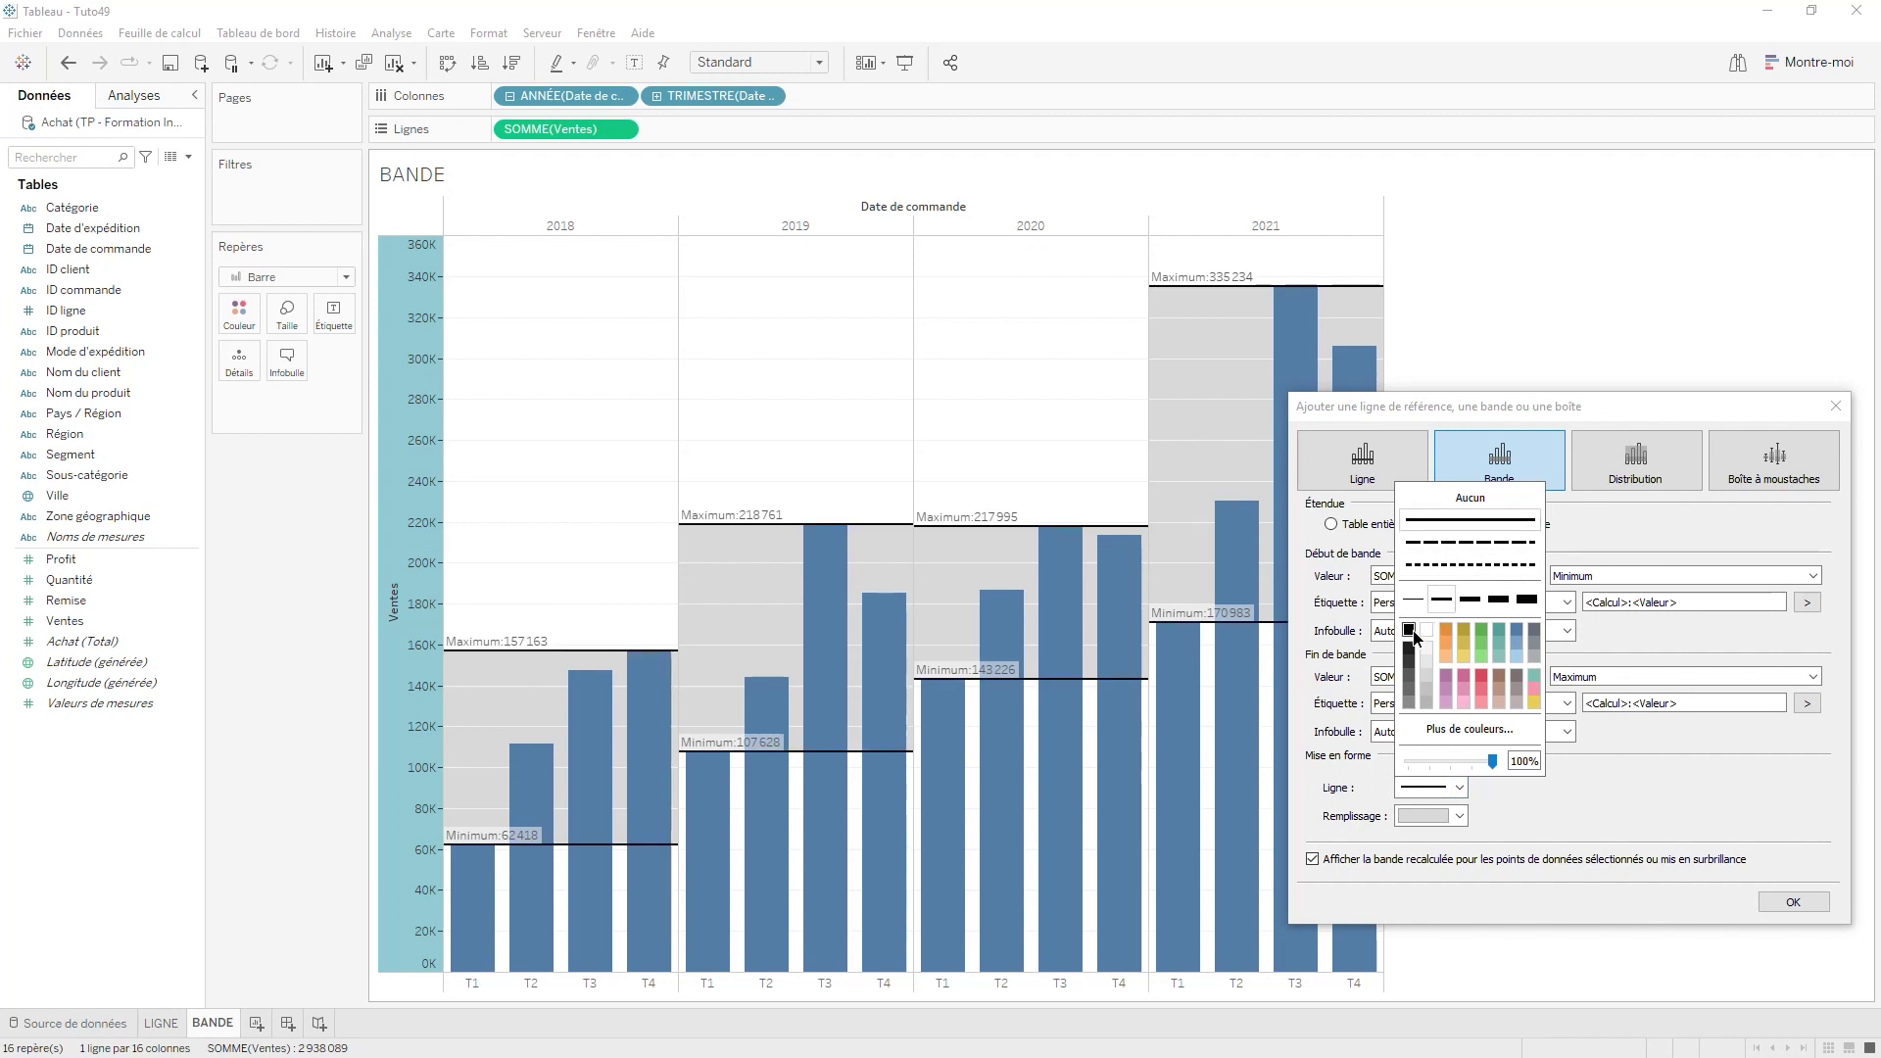
pyautogui.click(1459, 816)
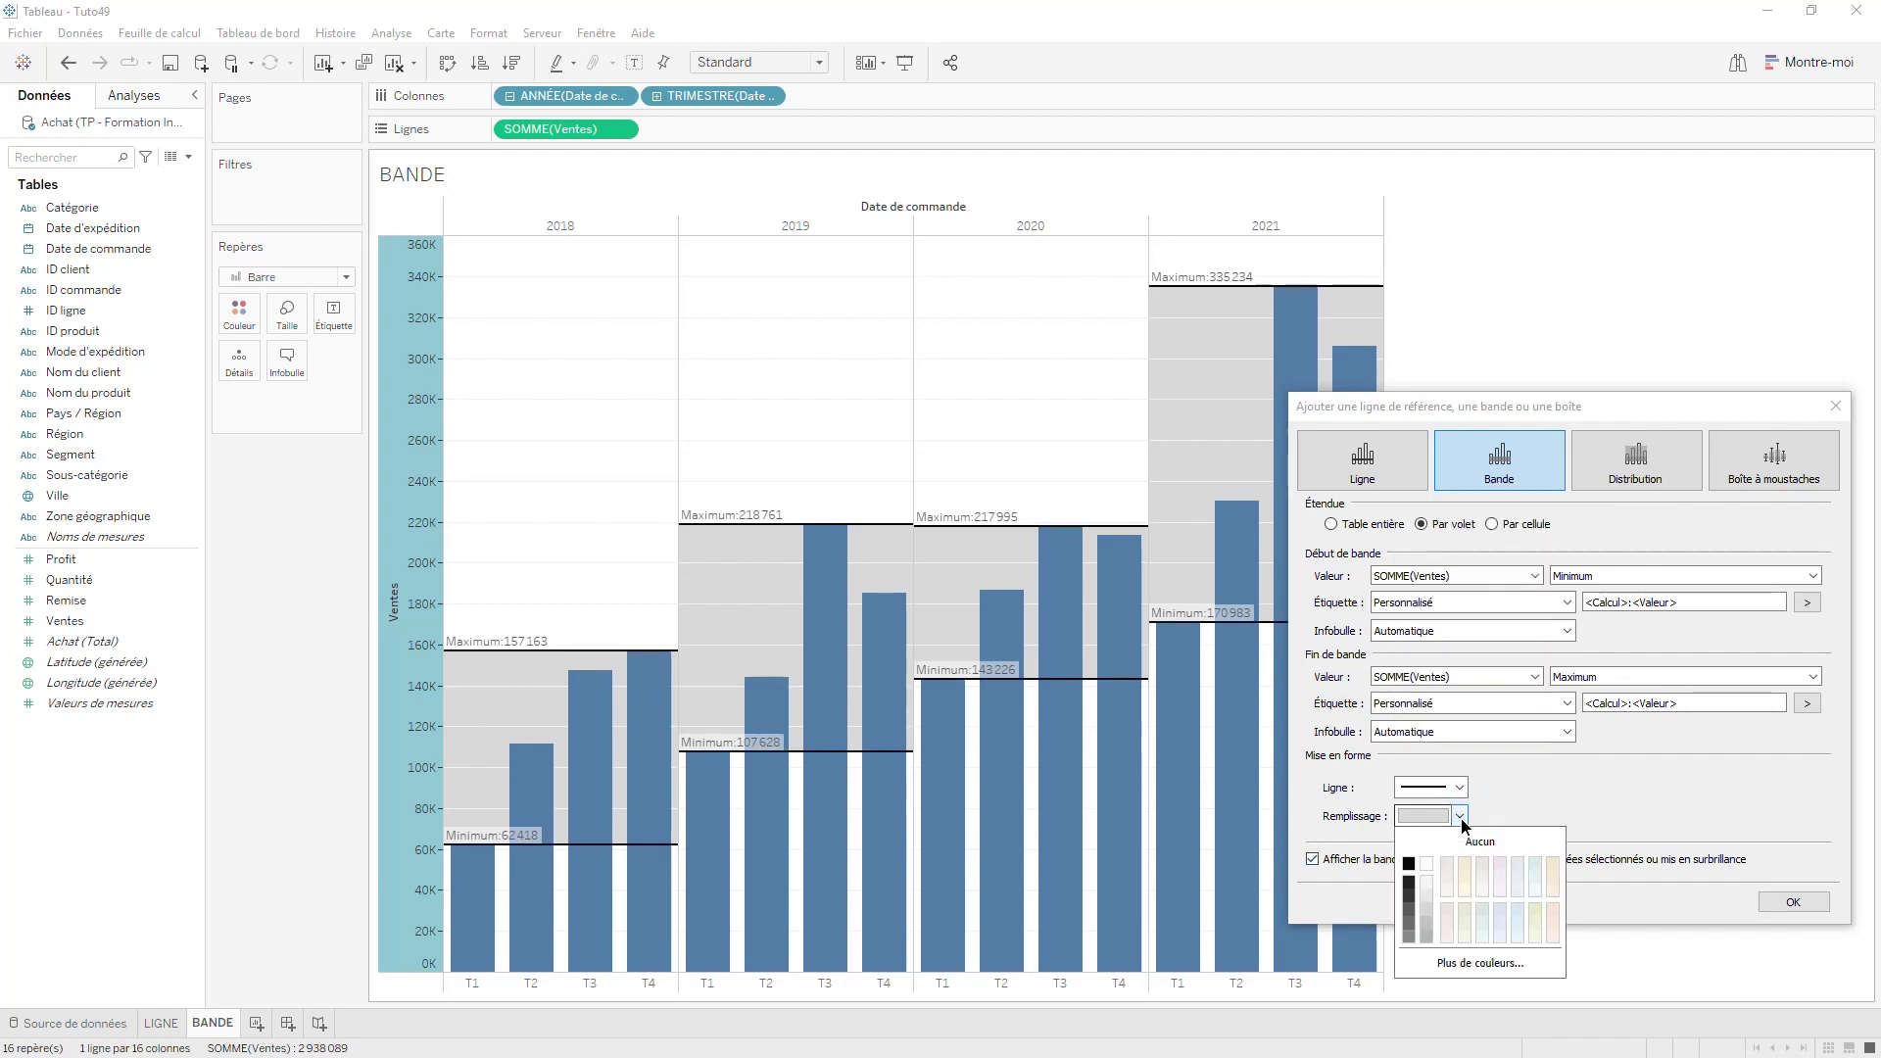
pyautogui.click(1464, 862)
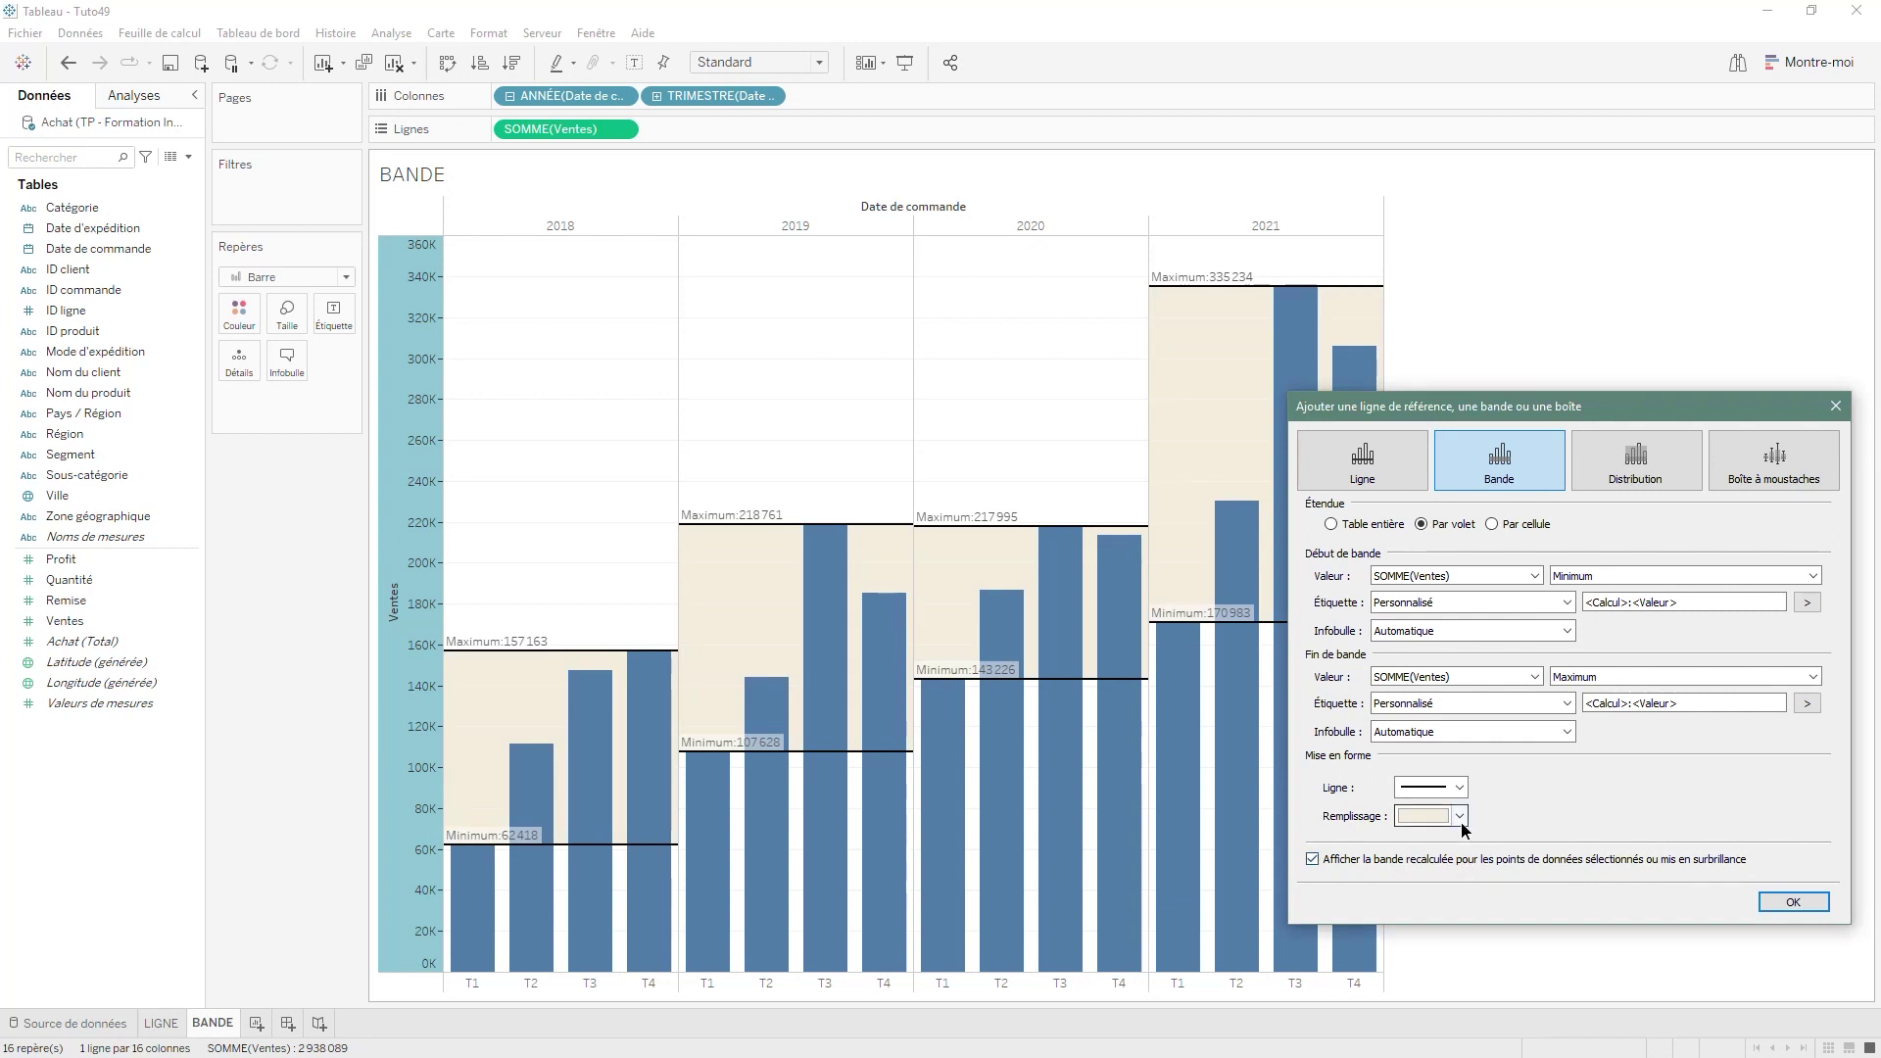
pyautogui.click(1791, 902)
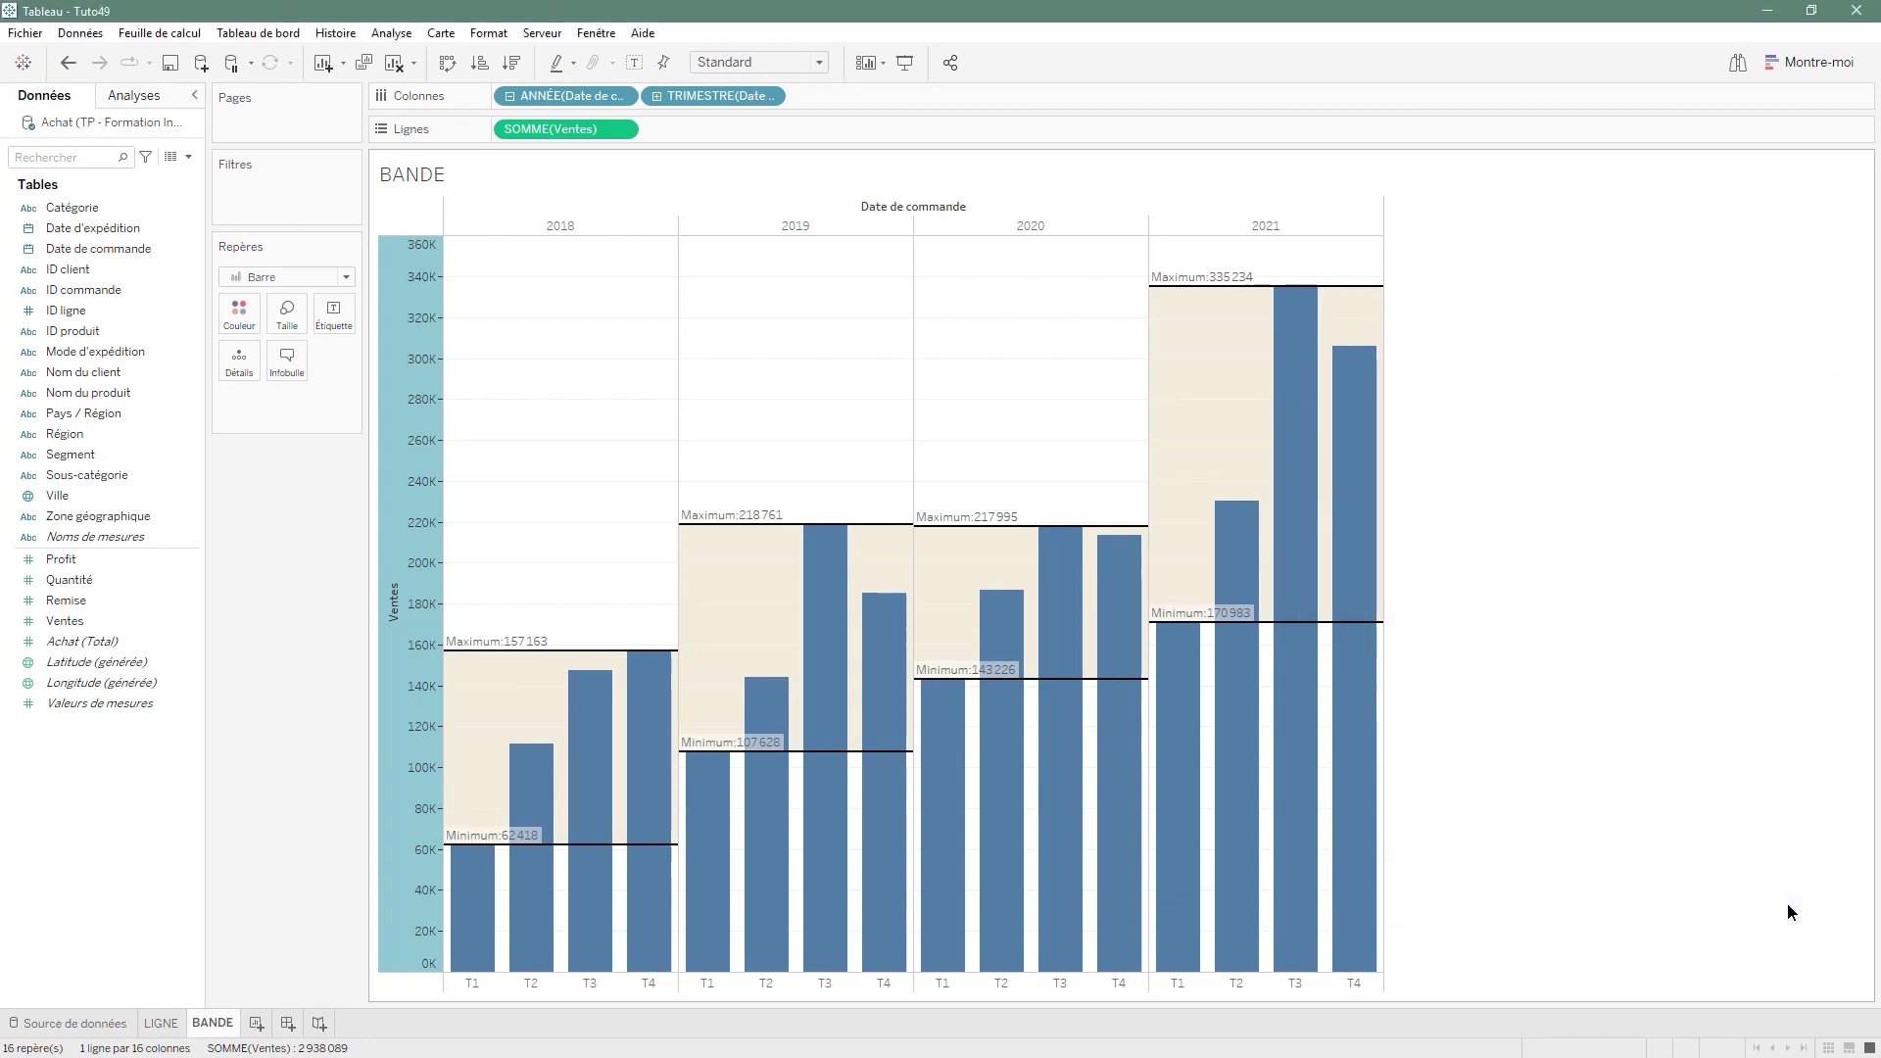
pyautogui.click(1727, 840)
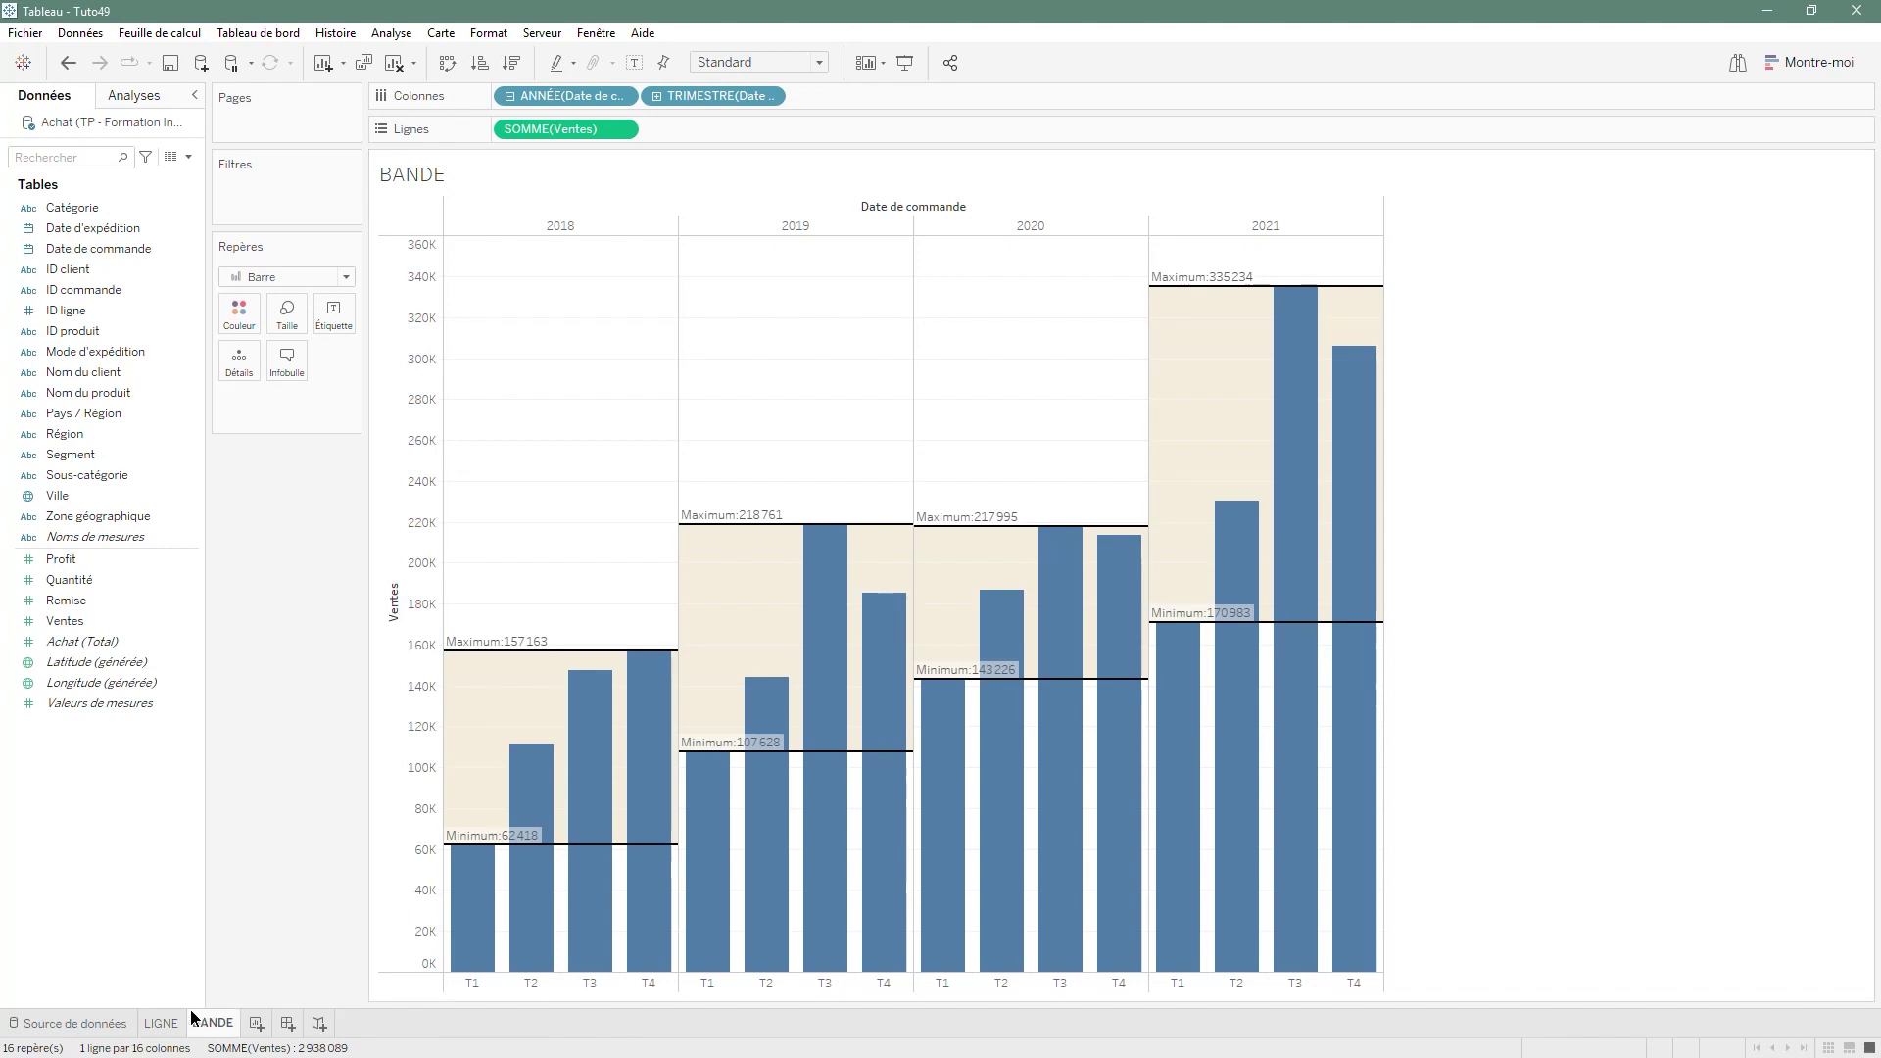
# Compare the average lines on the LIGNE worksheet with the minimum-to-maximum bands on the BANDE worksheet
pyautogui.click(161, 1023)
pyautogui.moveTo(470, 736)
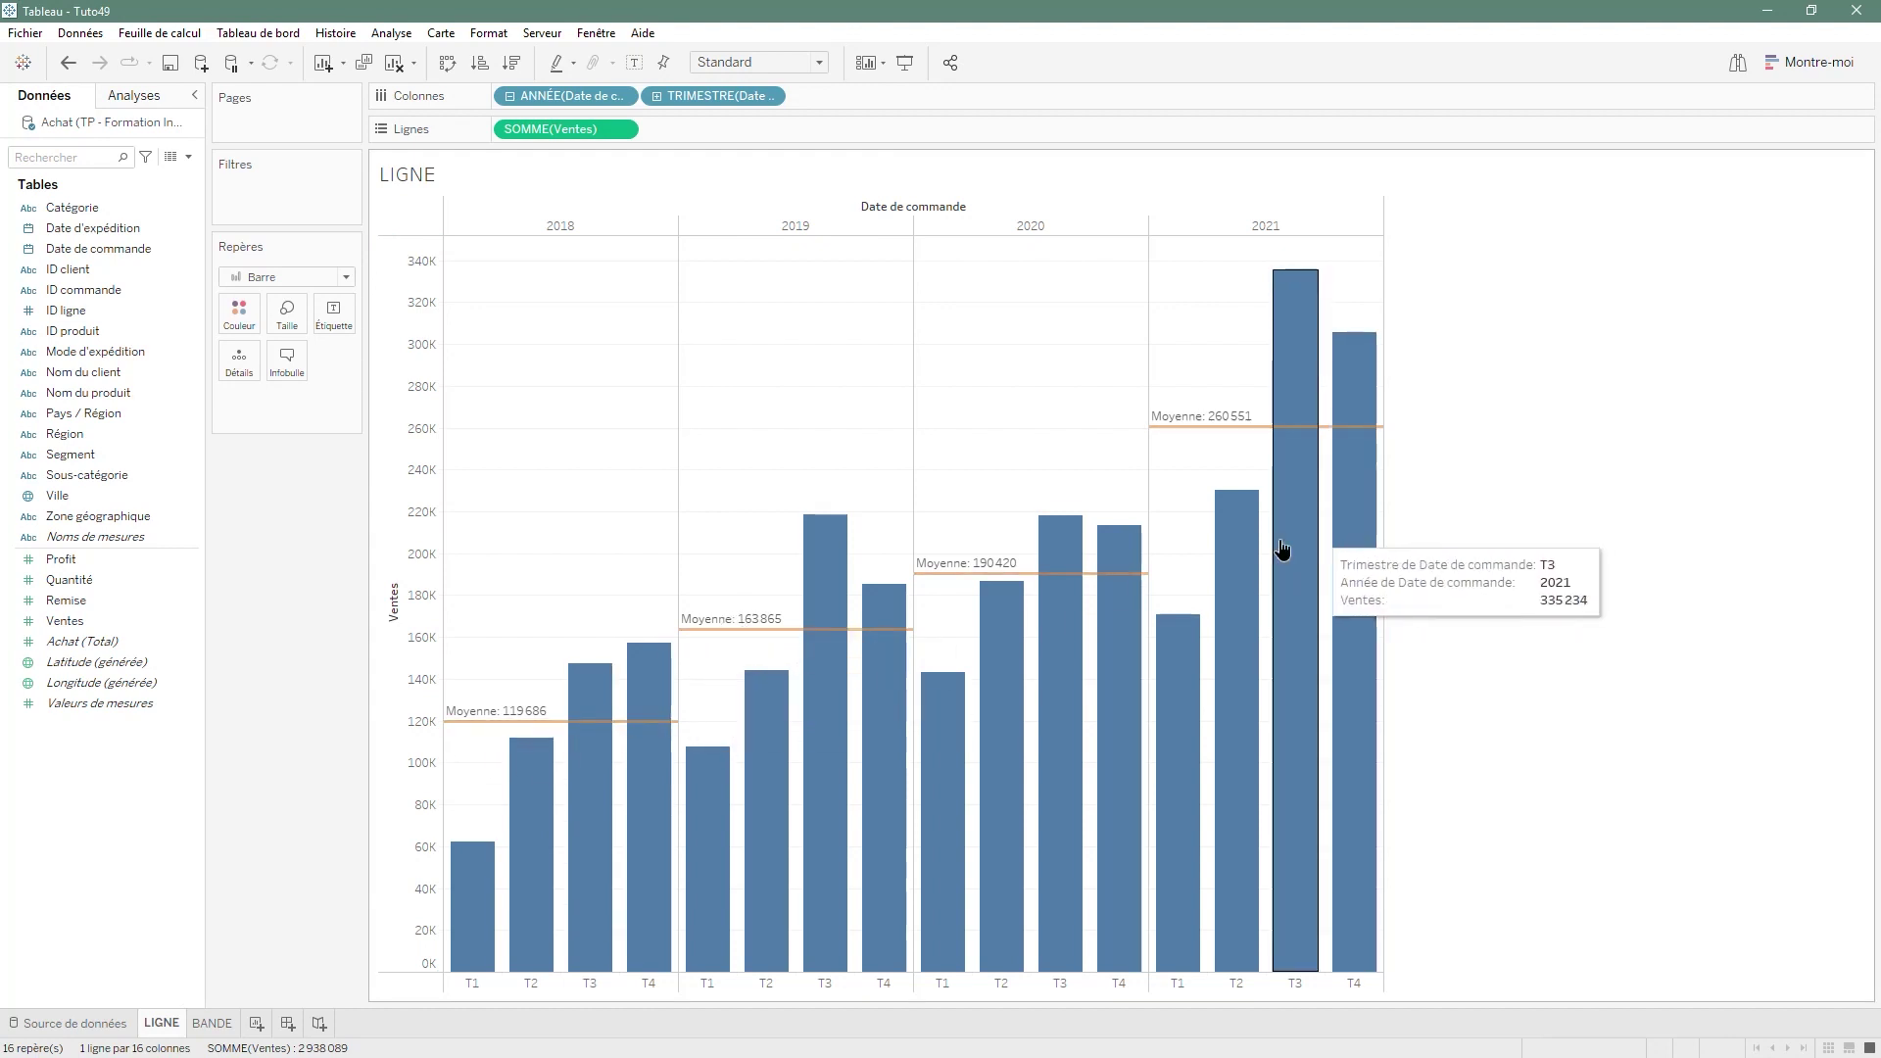
pyautogui.click(211, 1023)
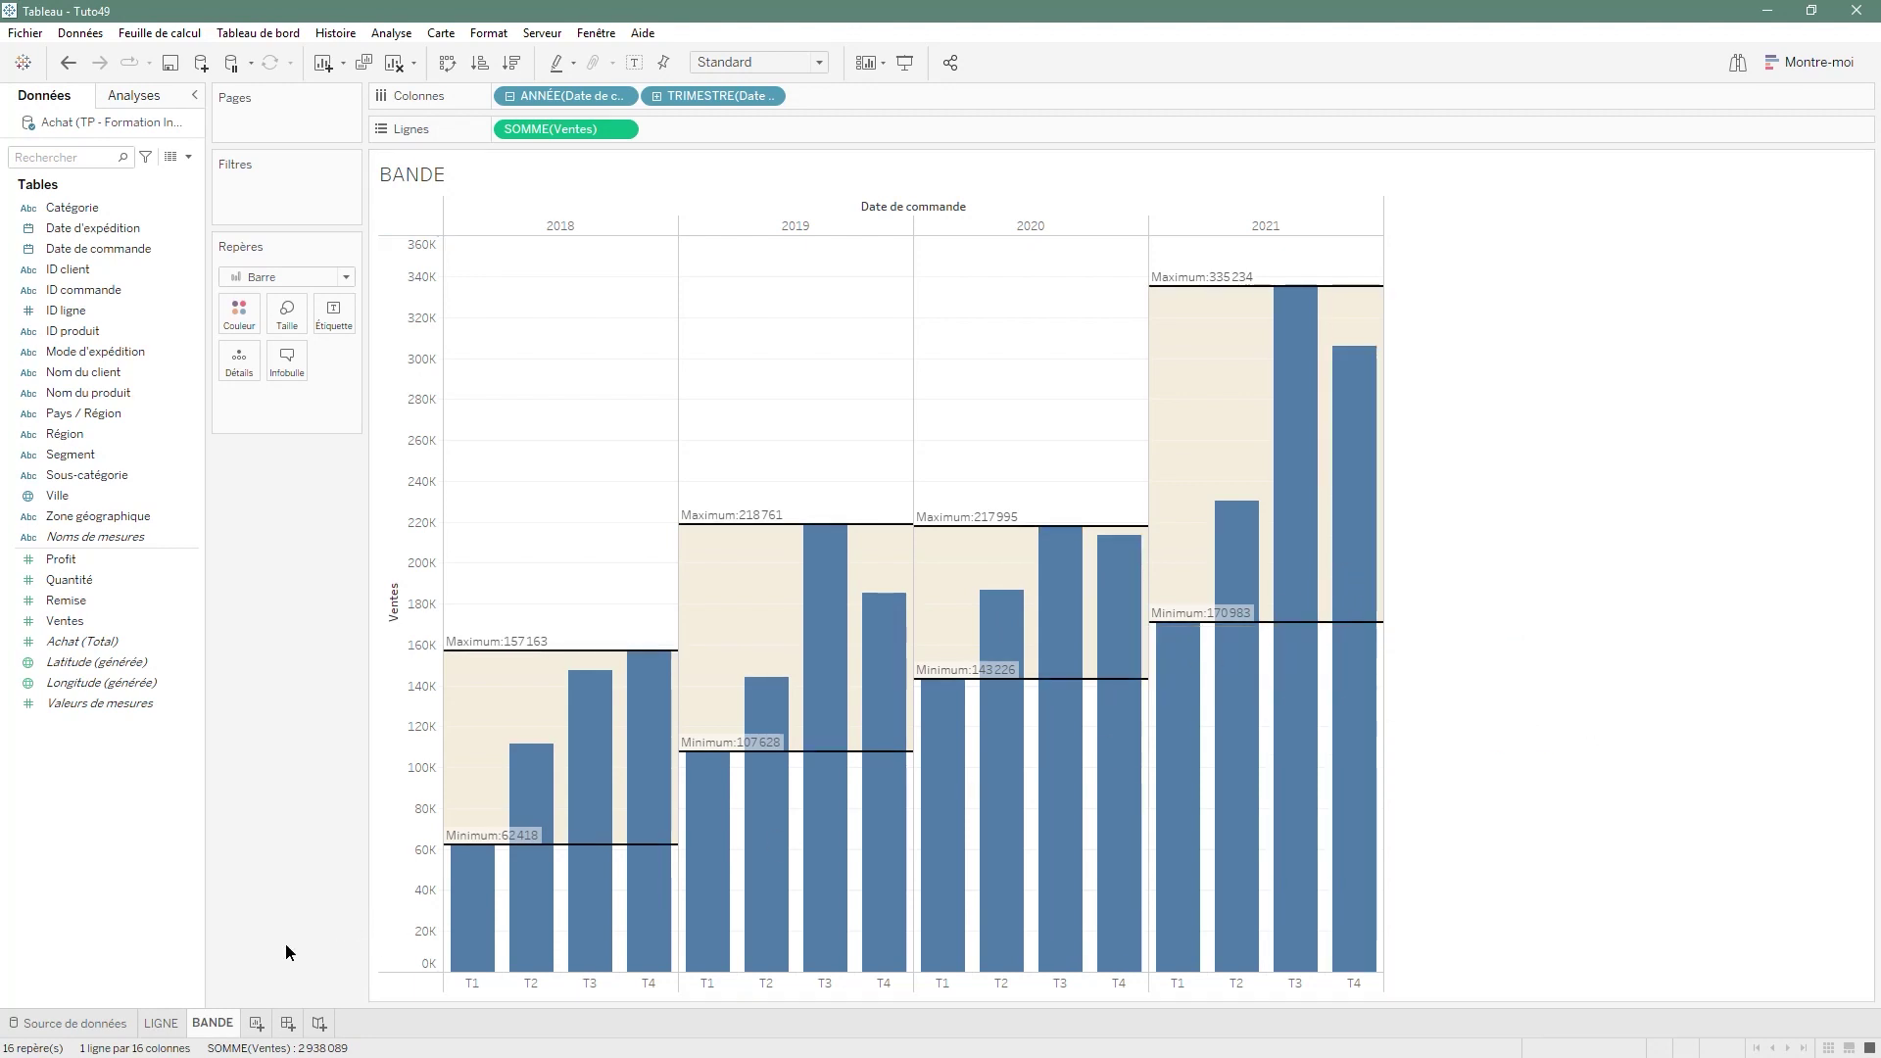
# Duplicate the BANDE worksheet and rename the copy as DISTRIBUTION
pyautogui.rightClick(212, 1024)
pyautogui.click(294, 838)
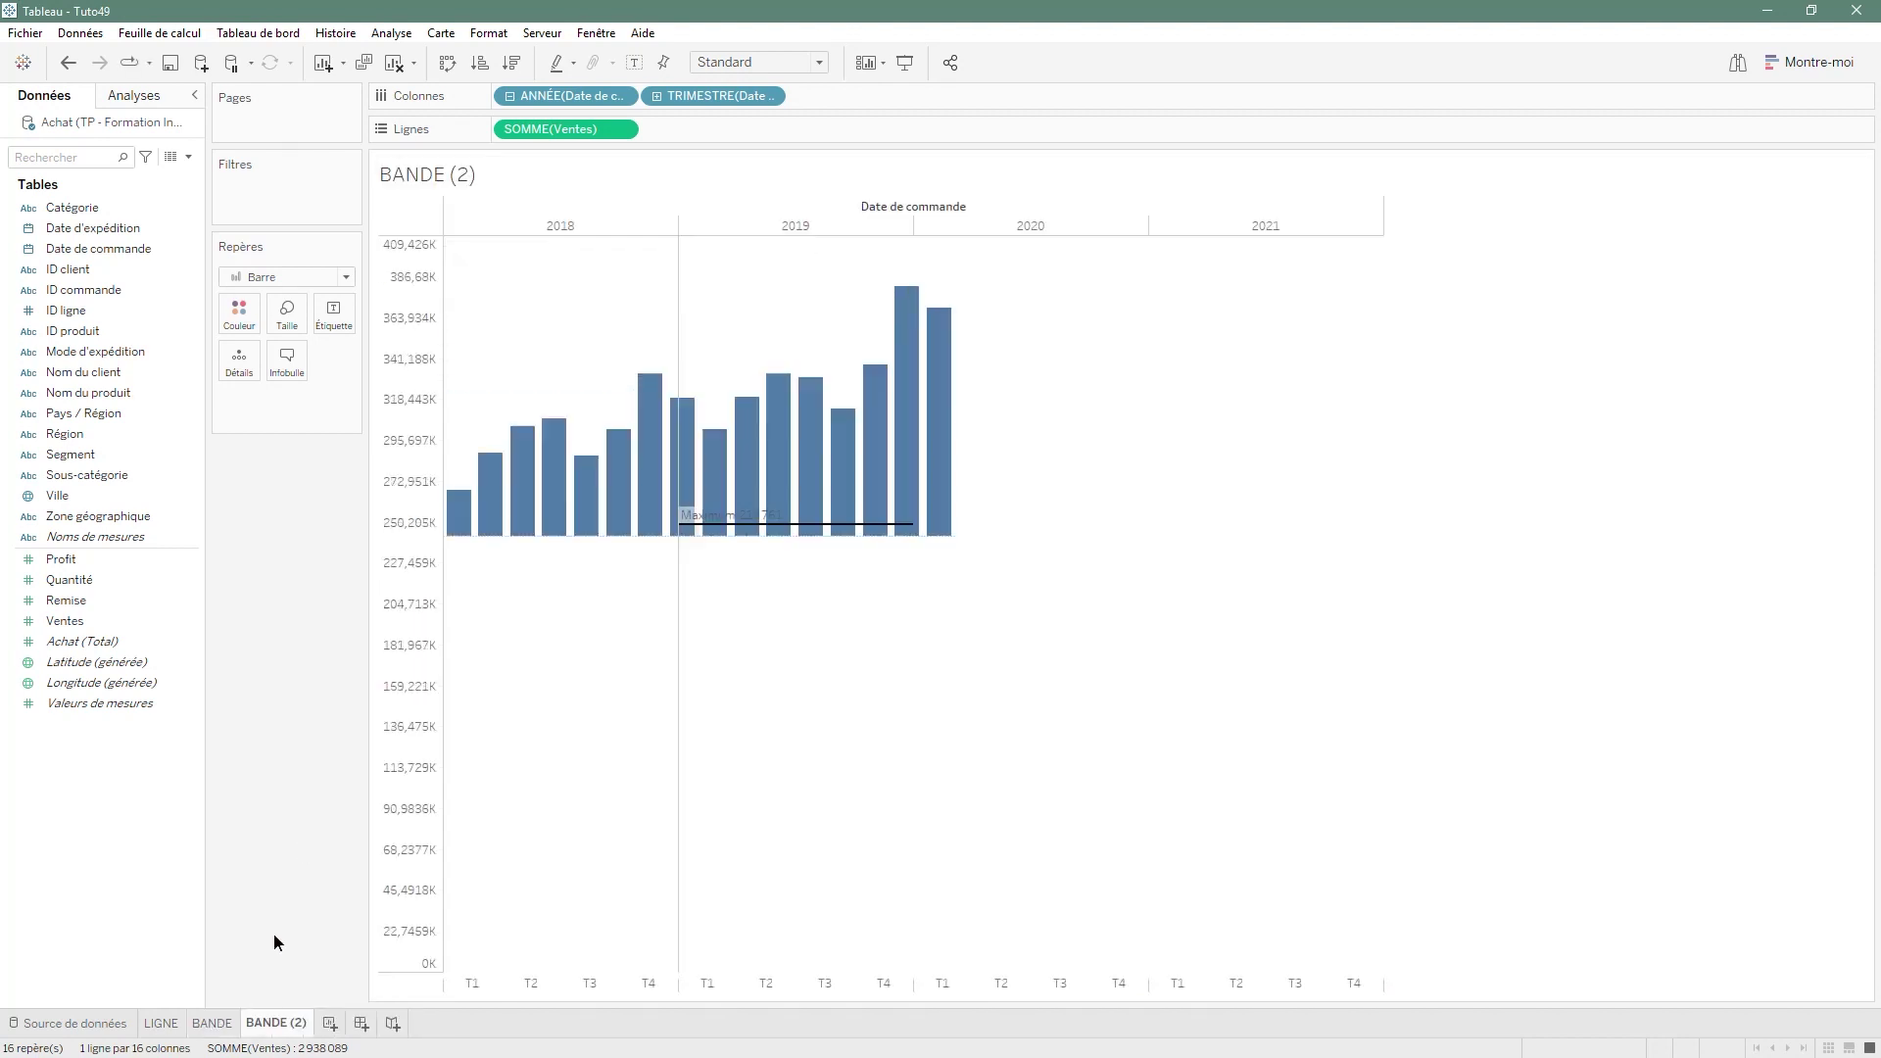
pyautogui.doubleClick(260, 1025)
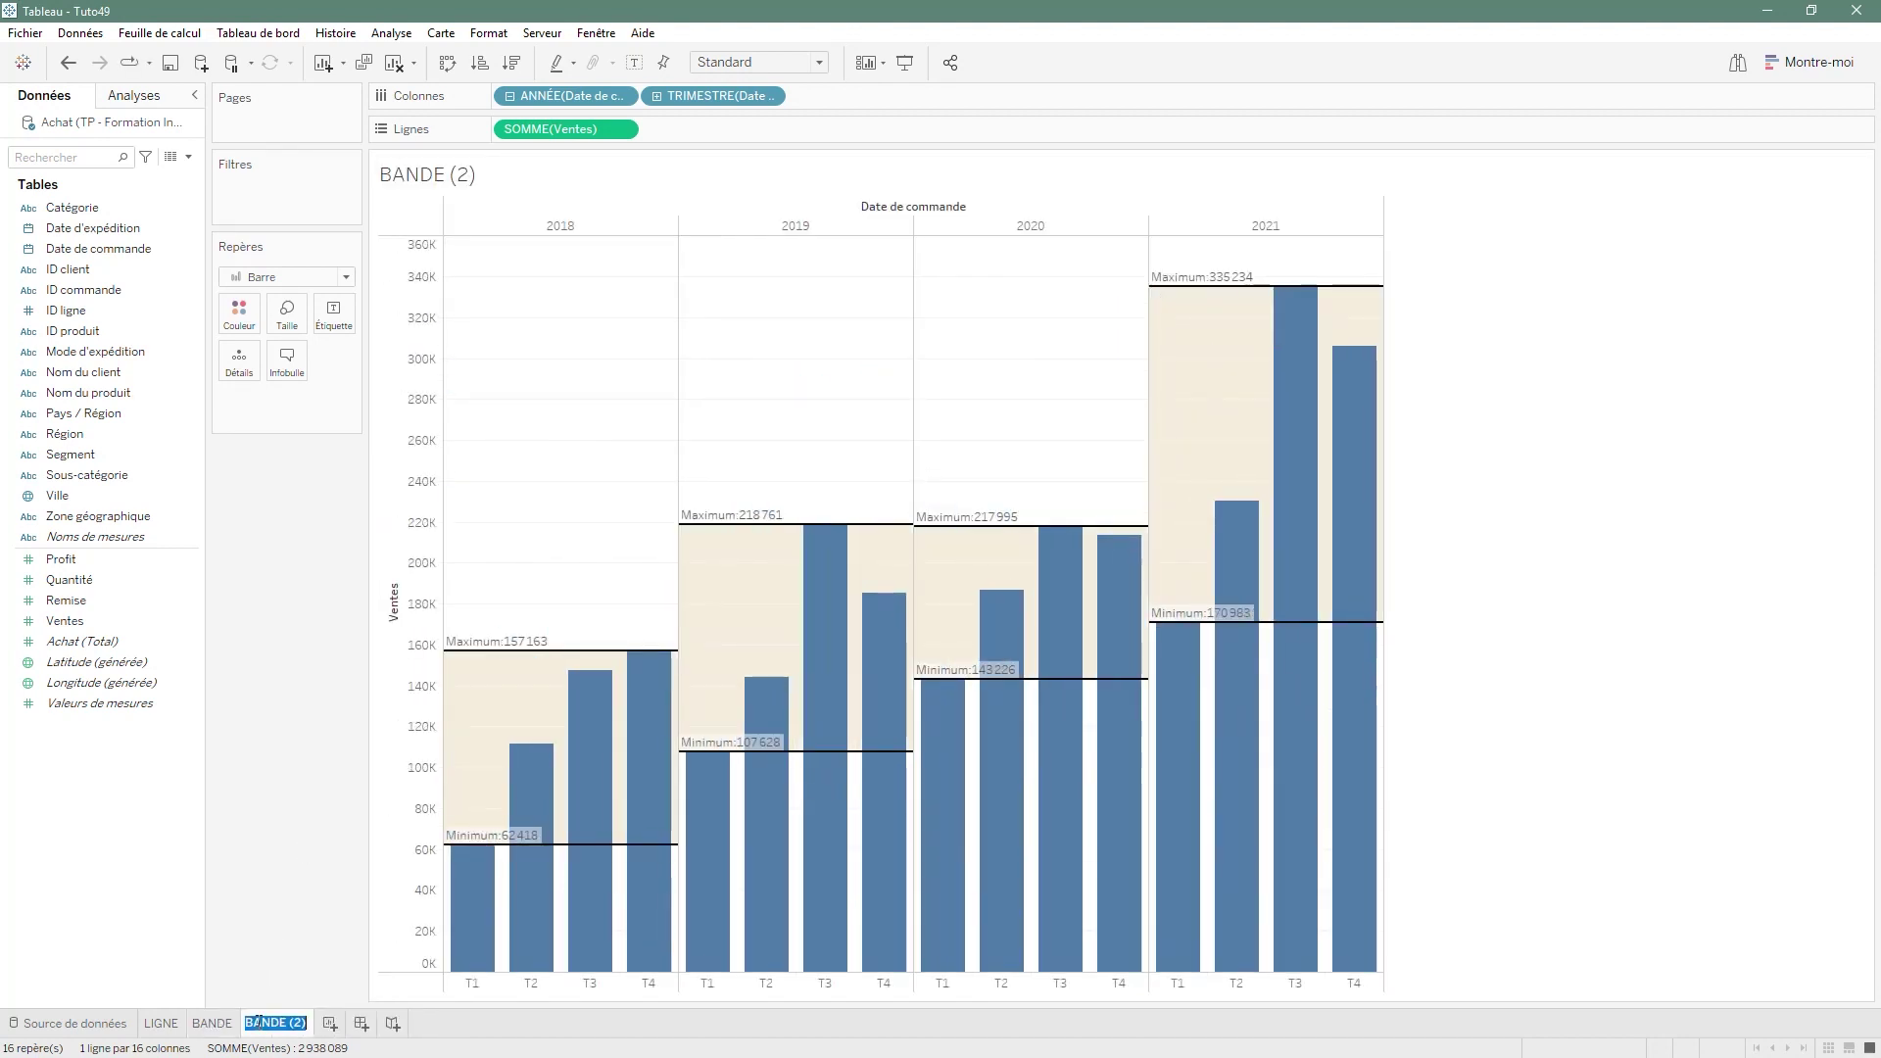
pyautogui.write('DISTRIBUTION')
pyautogui.press('Return')
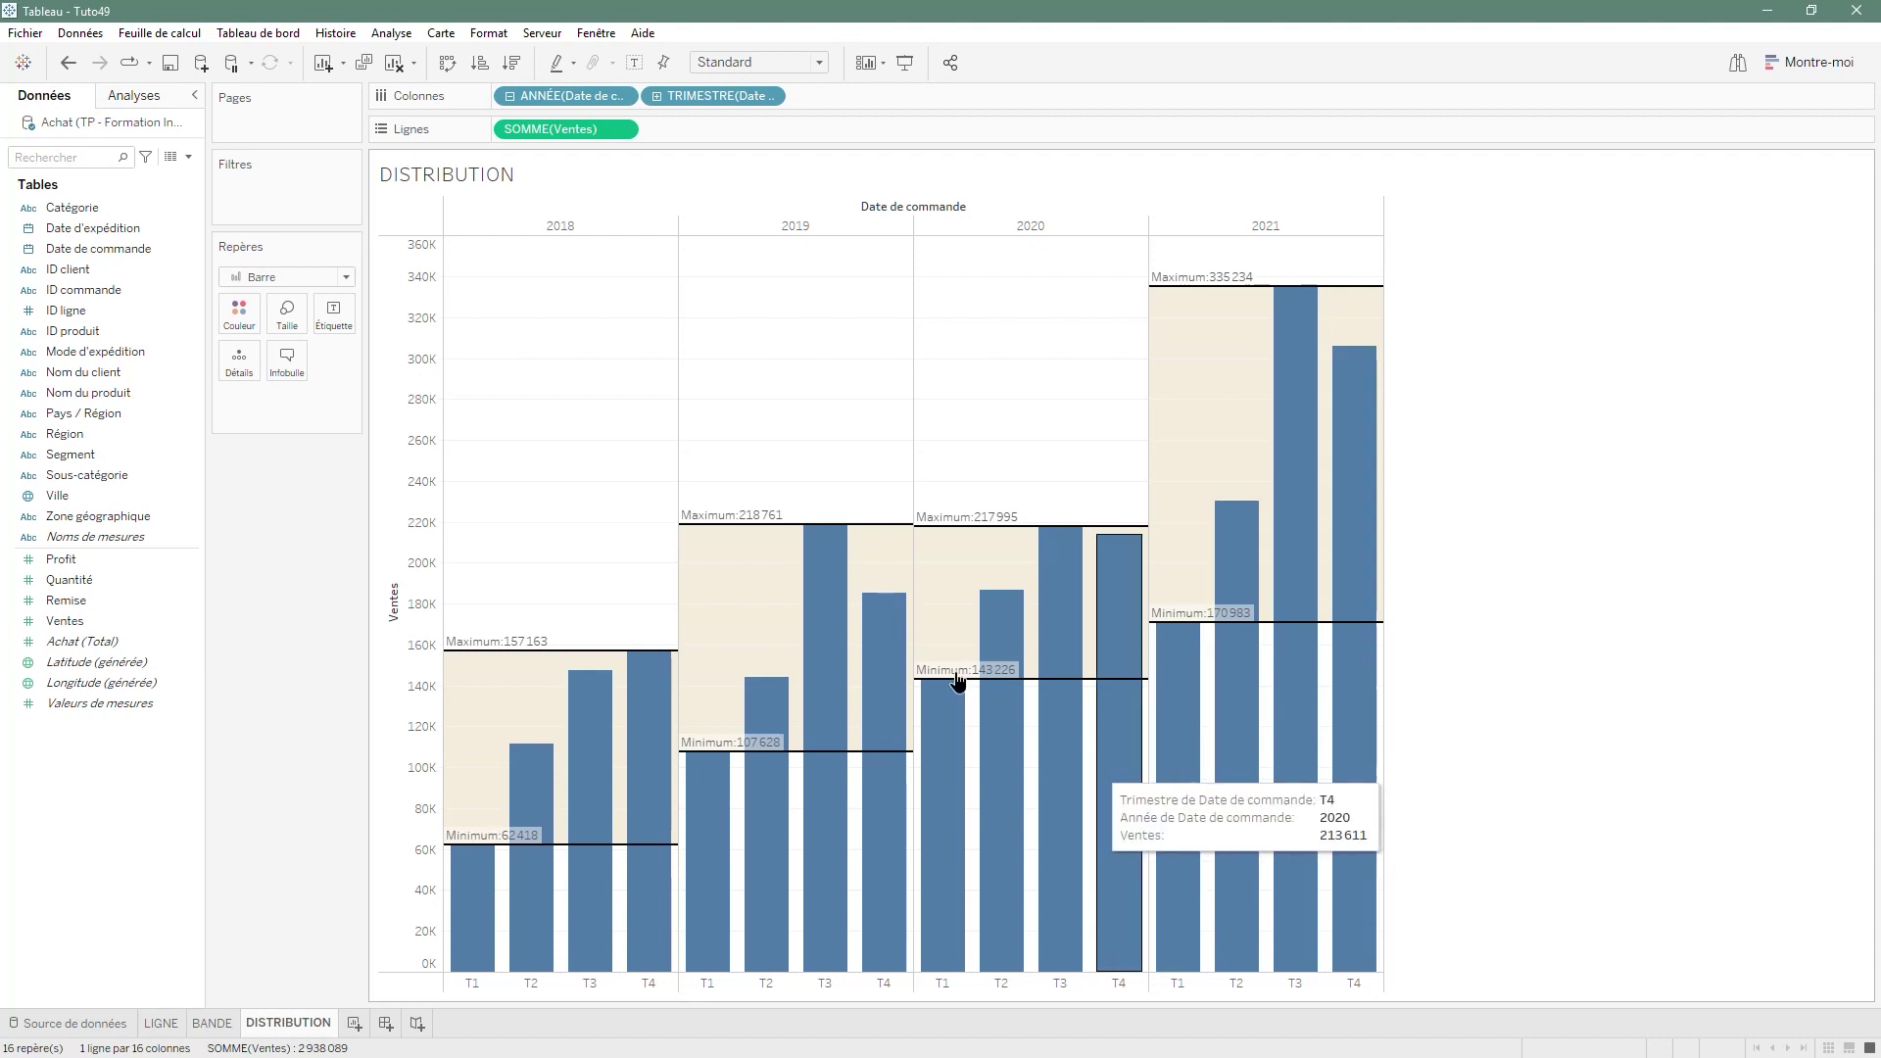
# Remove the minimum-to-maximum band from the Ventes axis of the DISTRIBUTION worksheet
pyautogui.rightClick(391, 637)
pyautogui.click(448, 828)
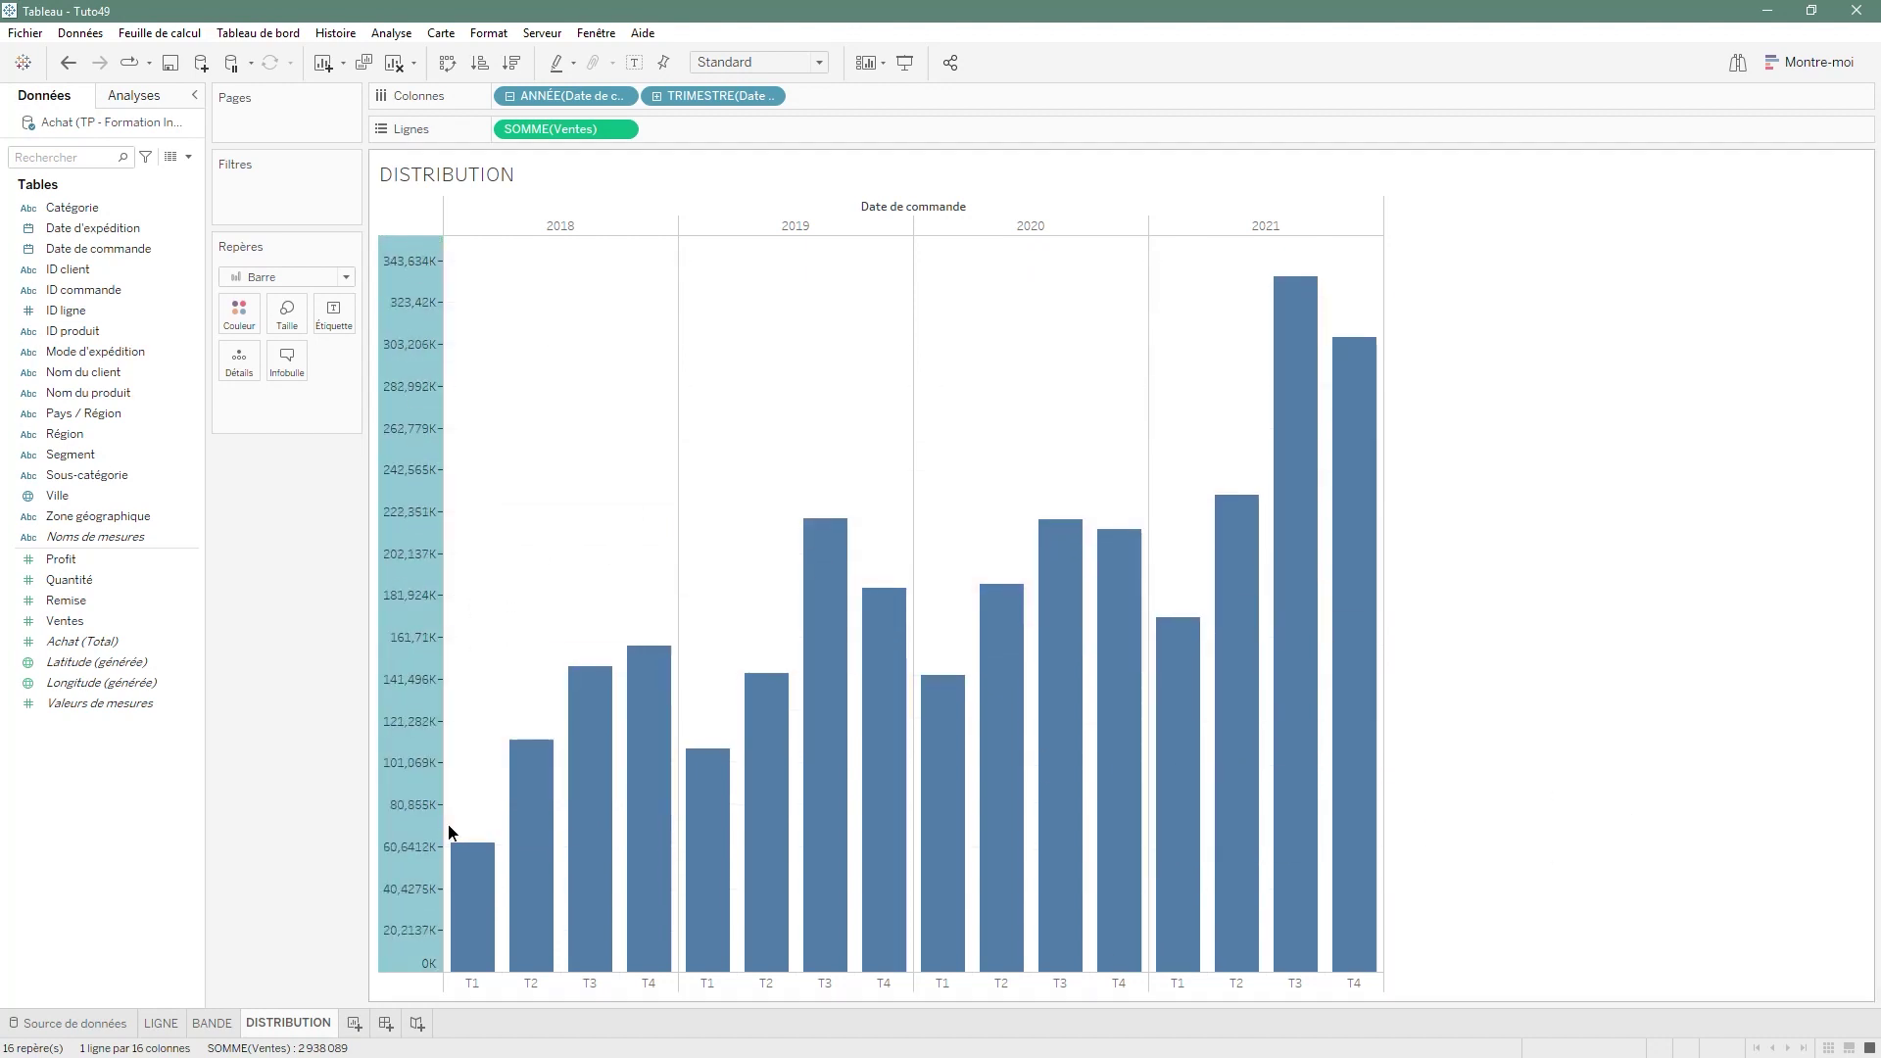
pyautogui.click(1519, 678)
# Review the ways to add a reference, from the Ventes axis options to the Personnalisé items under Analyses
pyautogui.rightClick(398, 725)
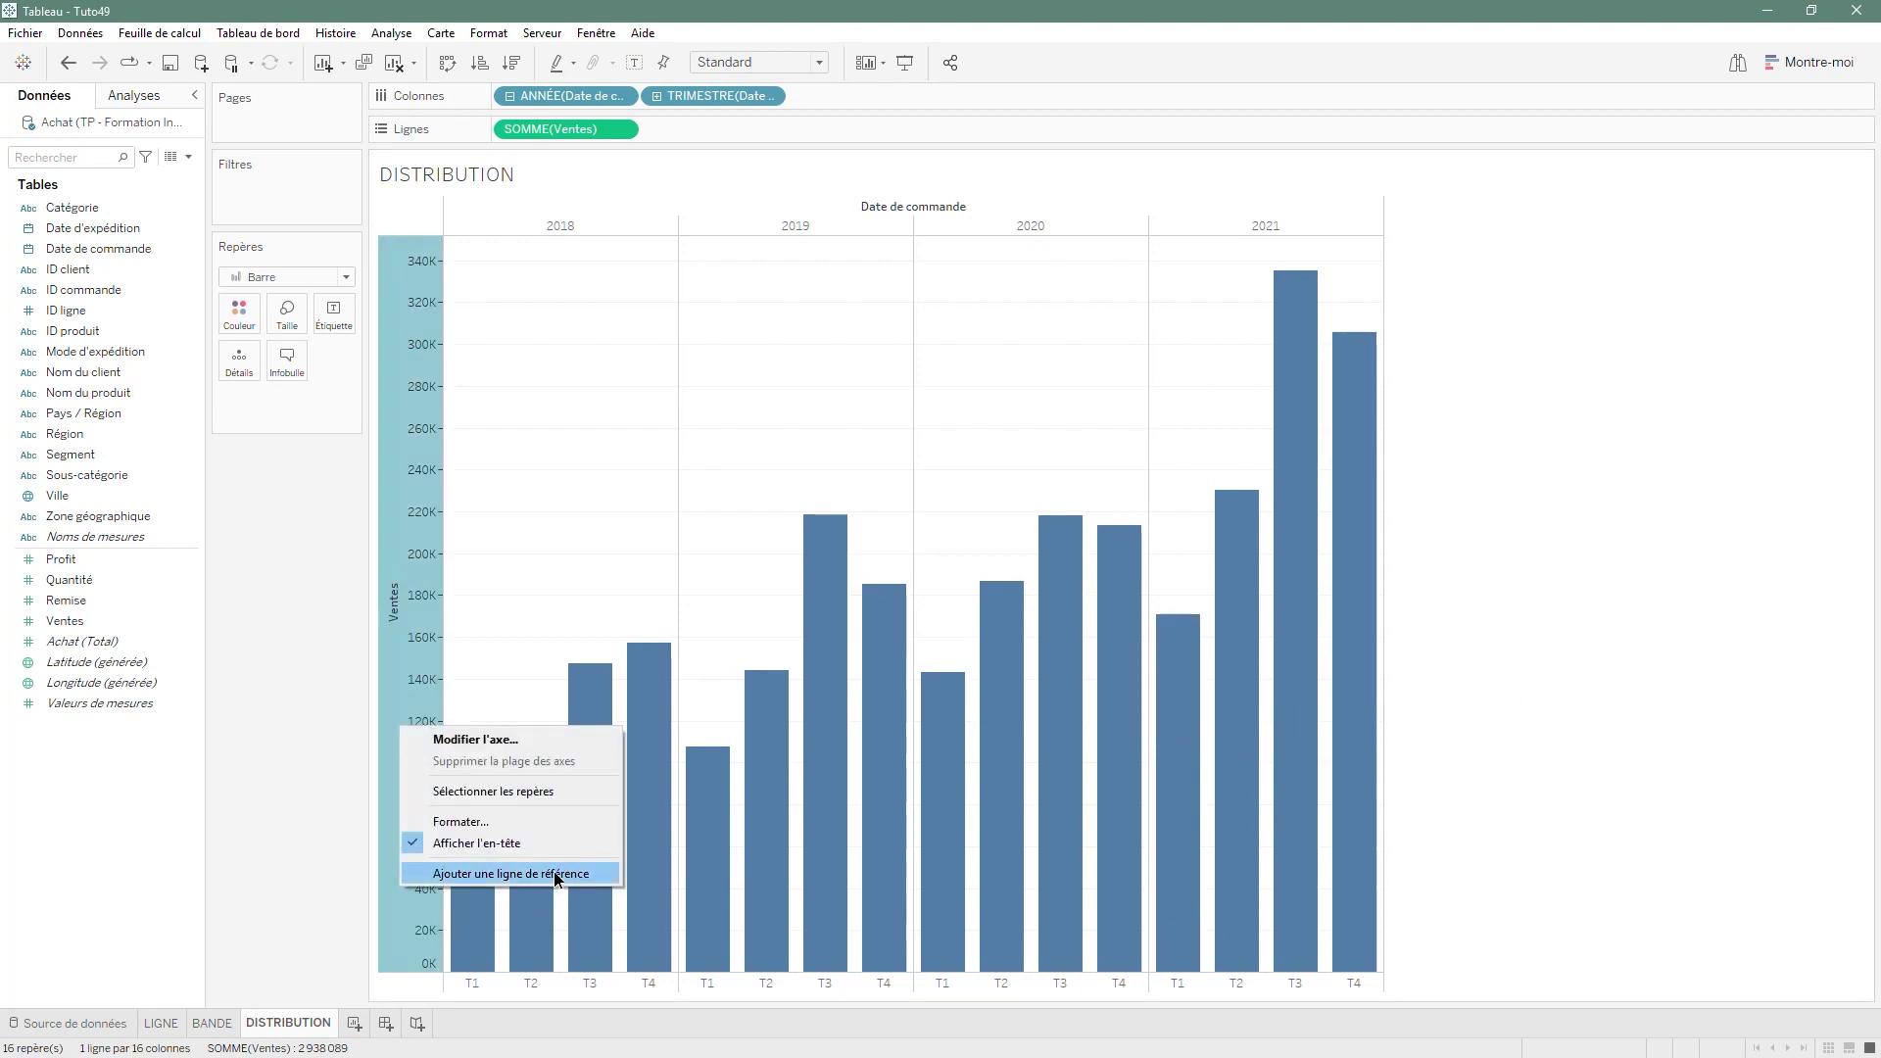
pyautogui.click(1635, 594)
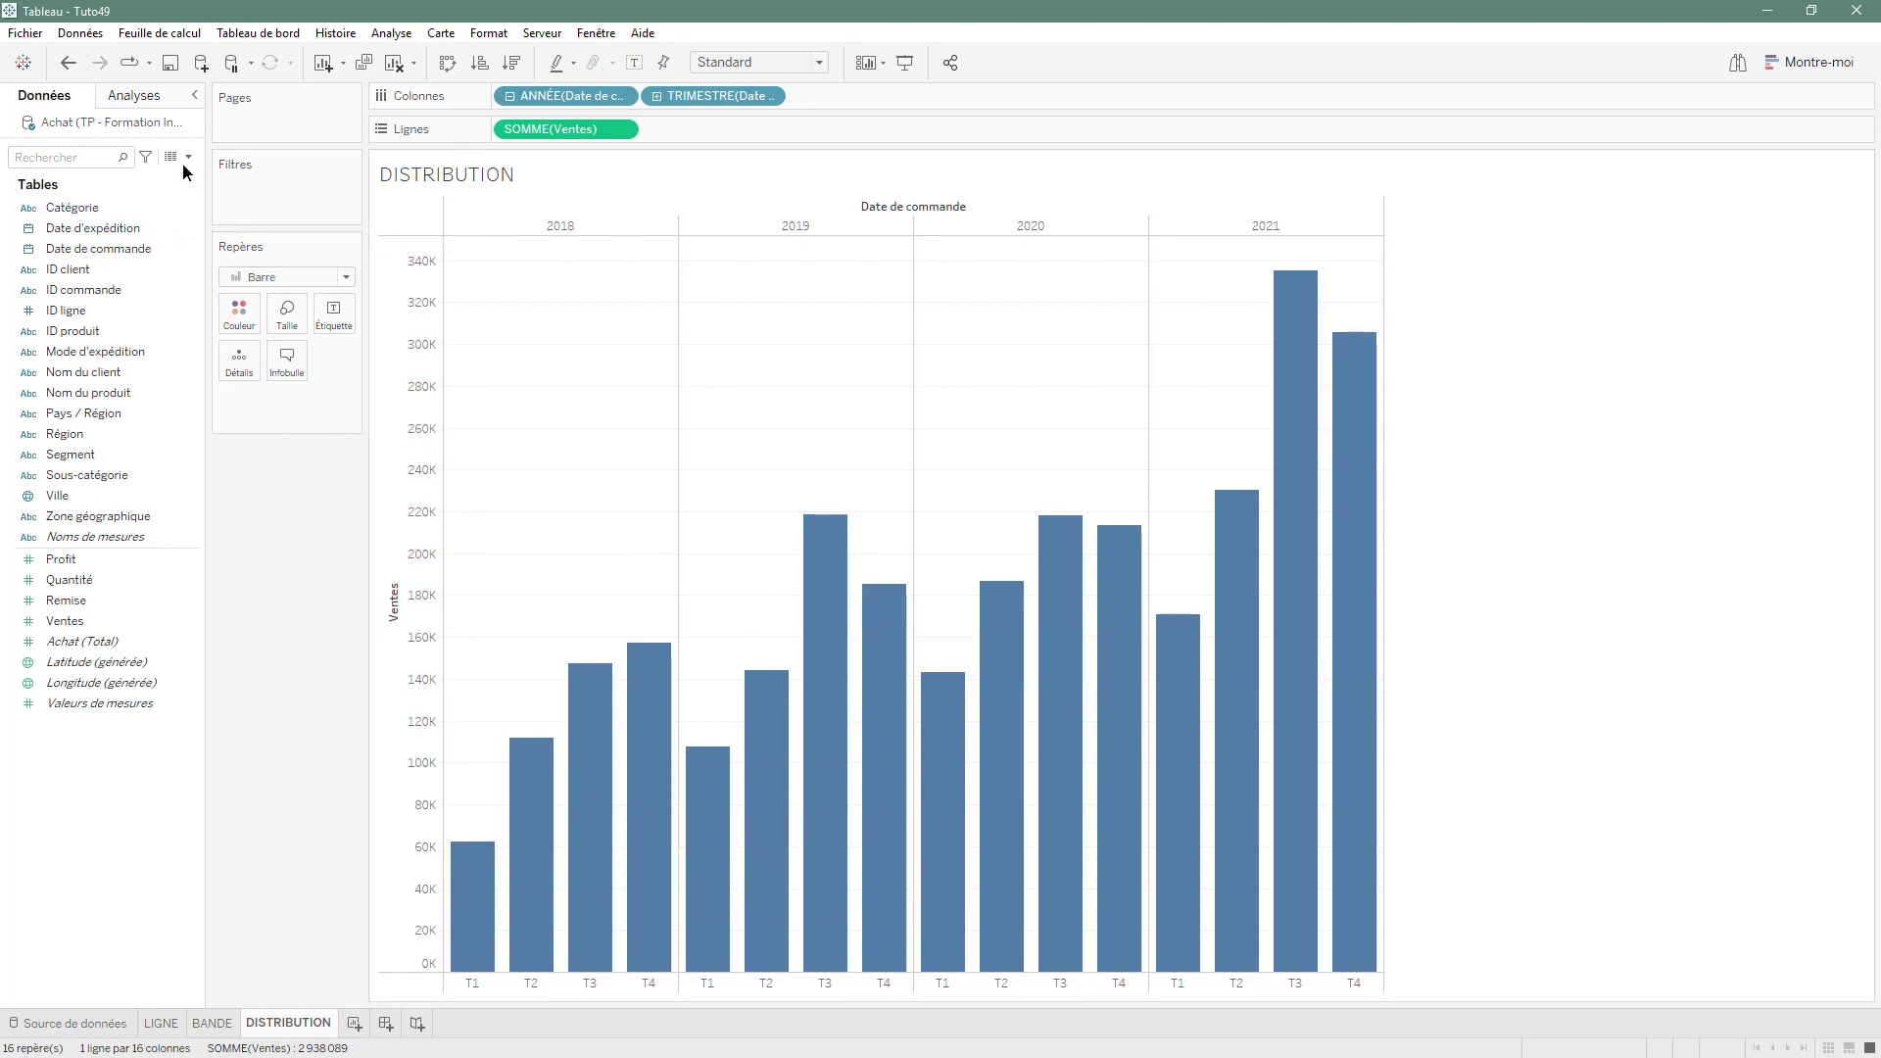
pyautogui.click(157, 99)
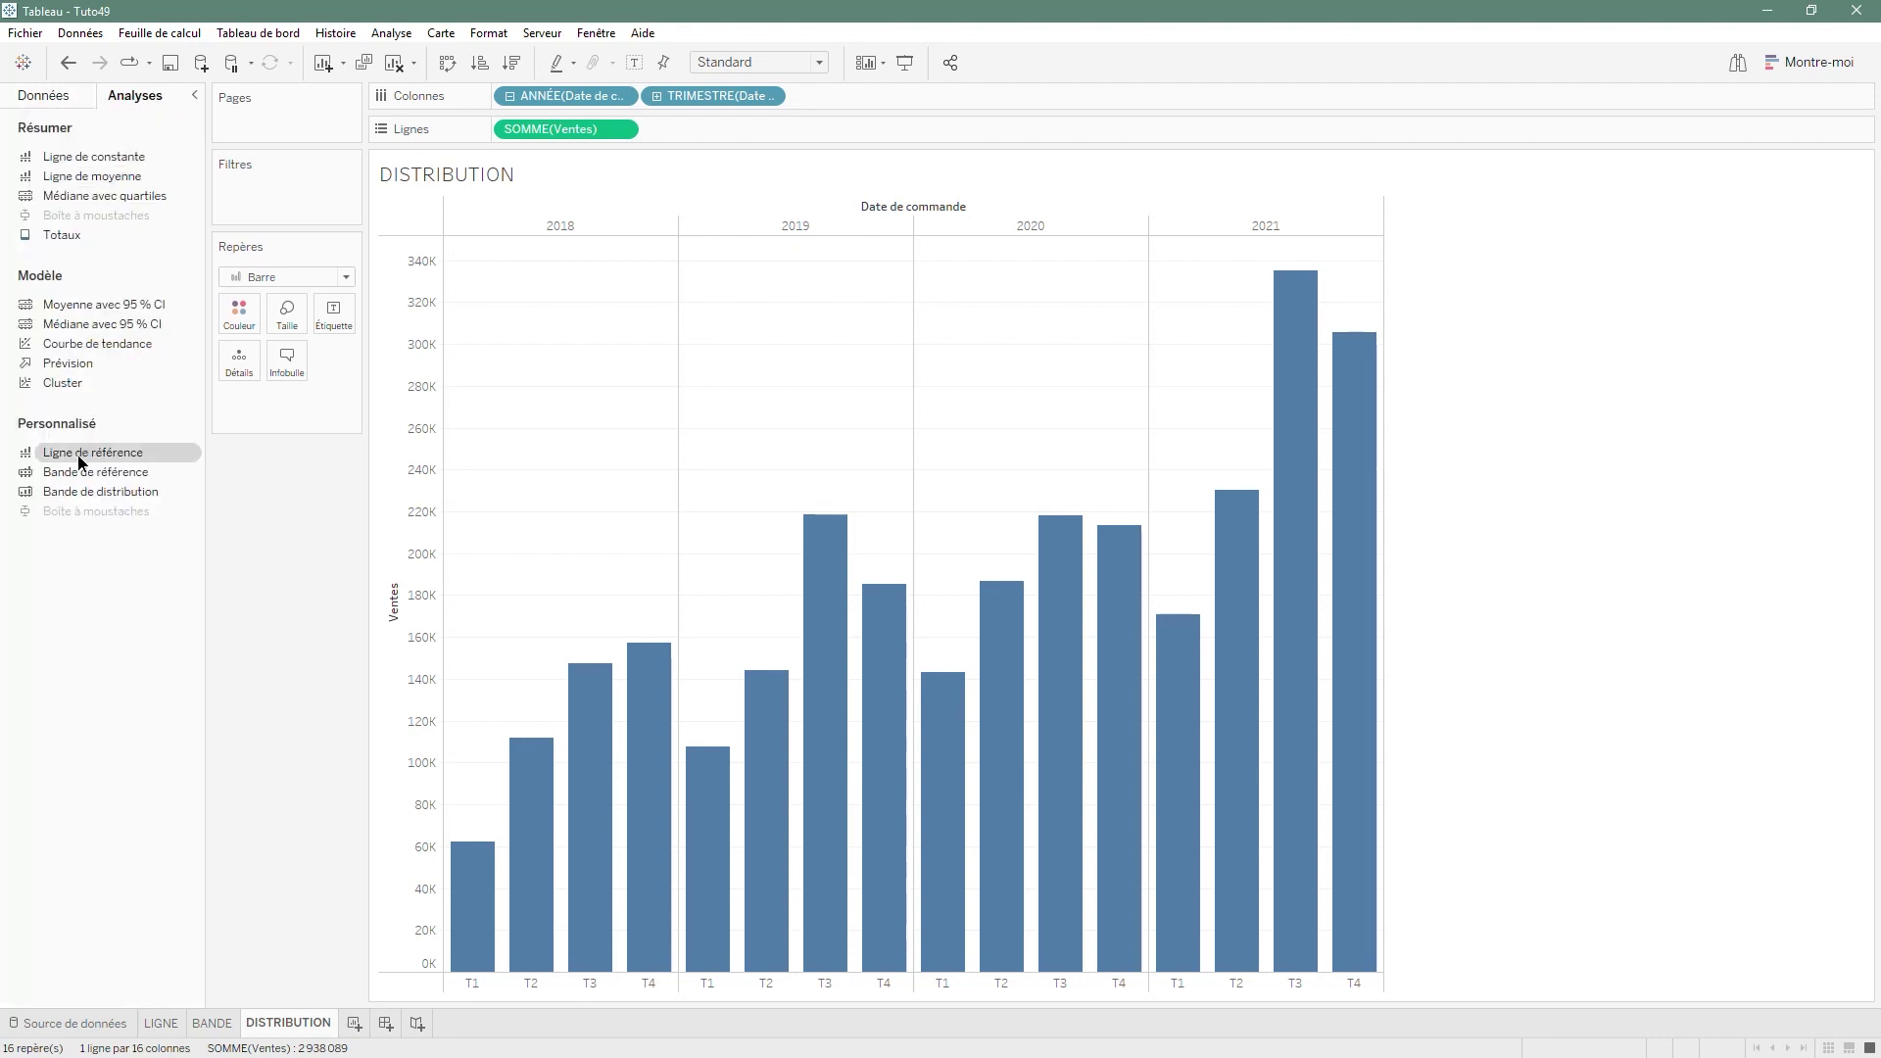
pyautogui.moveTo(84, 489); pyautogui.dragTo(100, 585)
# Start a Distribution reference on the Ventes axis and move its dialog away from the bars
pyautogui.rightClick(426, 491)
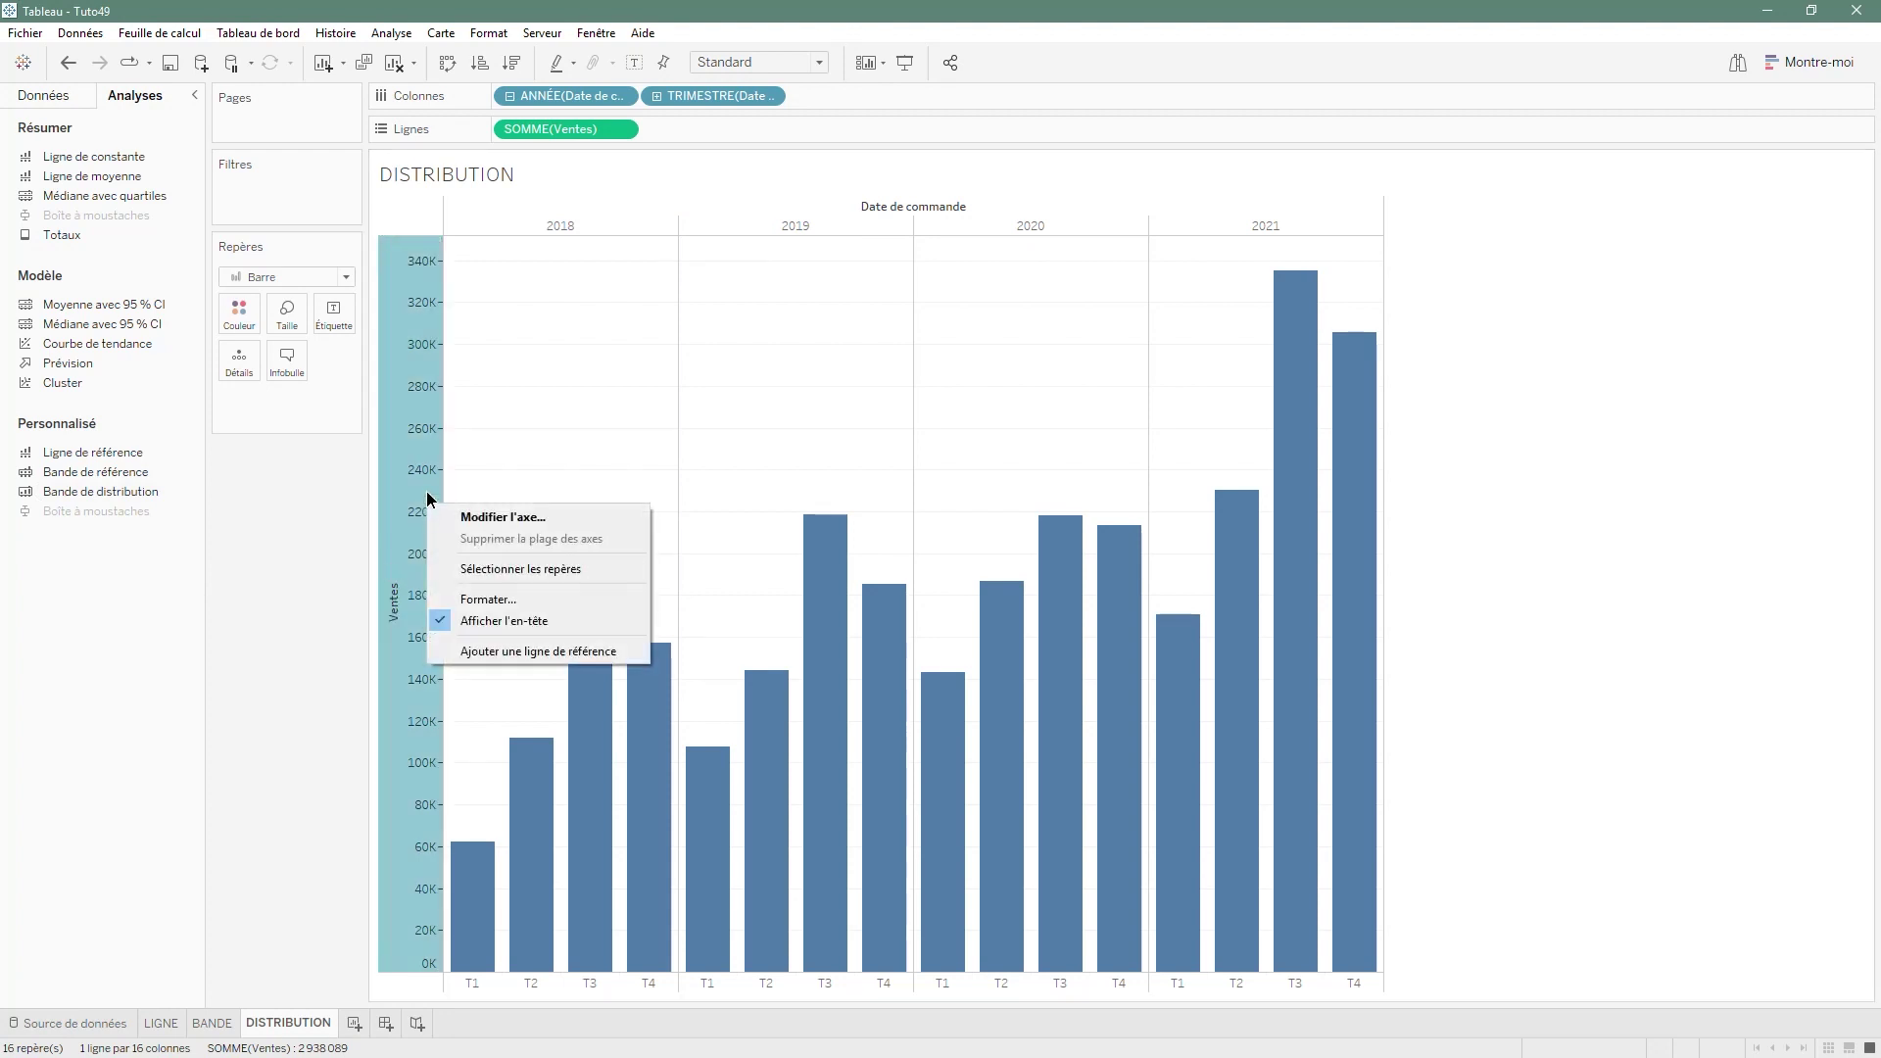
pyautogui.click(485, 647)
pyautogui.click(1008, 331)
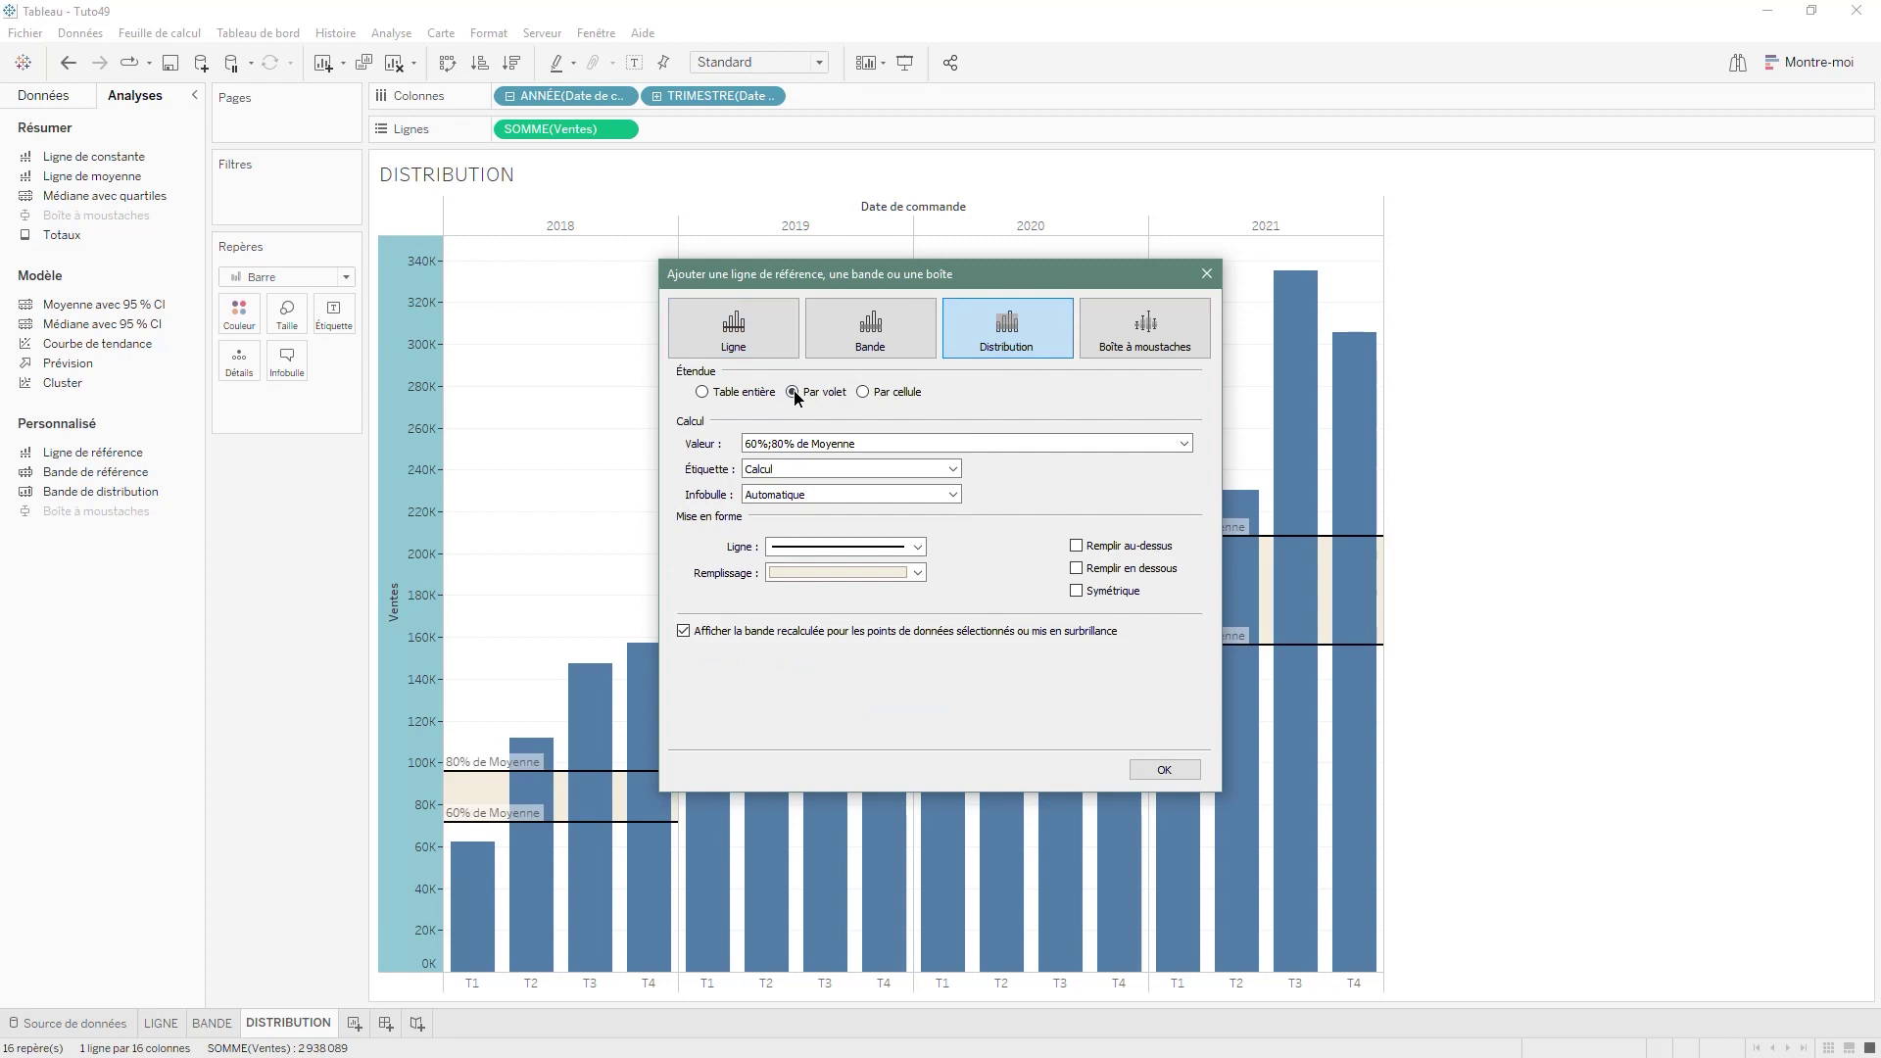
pyautogui.moveTo(900, 276); pyautogui.dragTo(1535, 336)
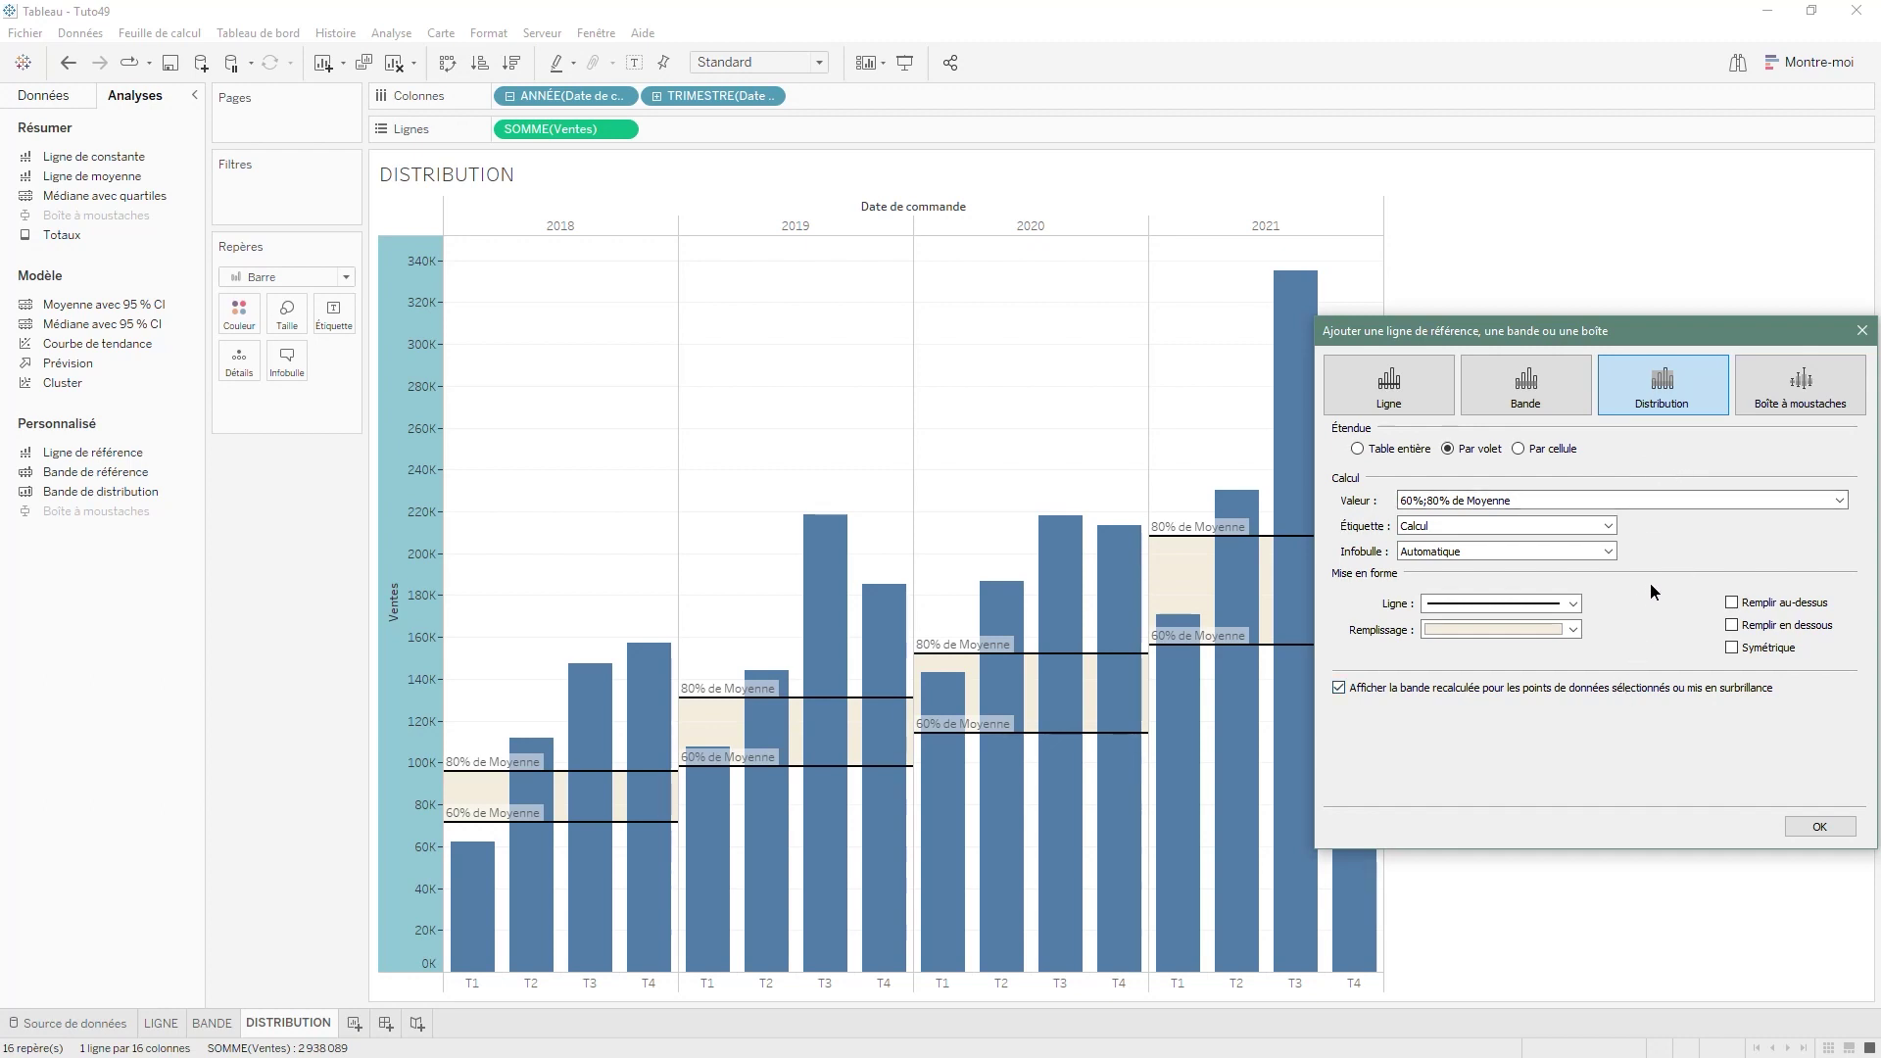
# Set the distribution to 80, 100 and 120 percent of the Ventes Moyenne over Table entière, and apply it
pyautogui.click(1548, 501)
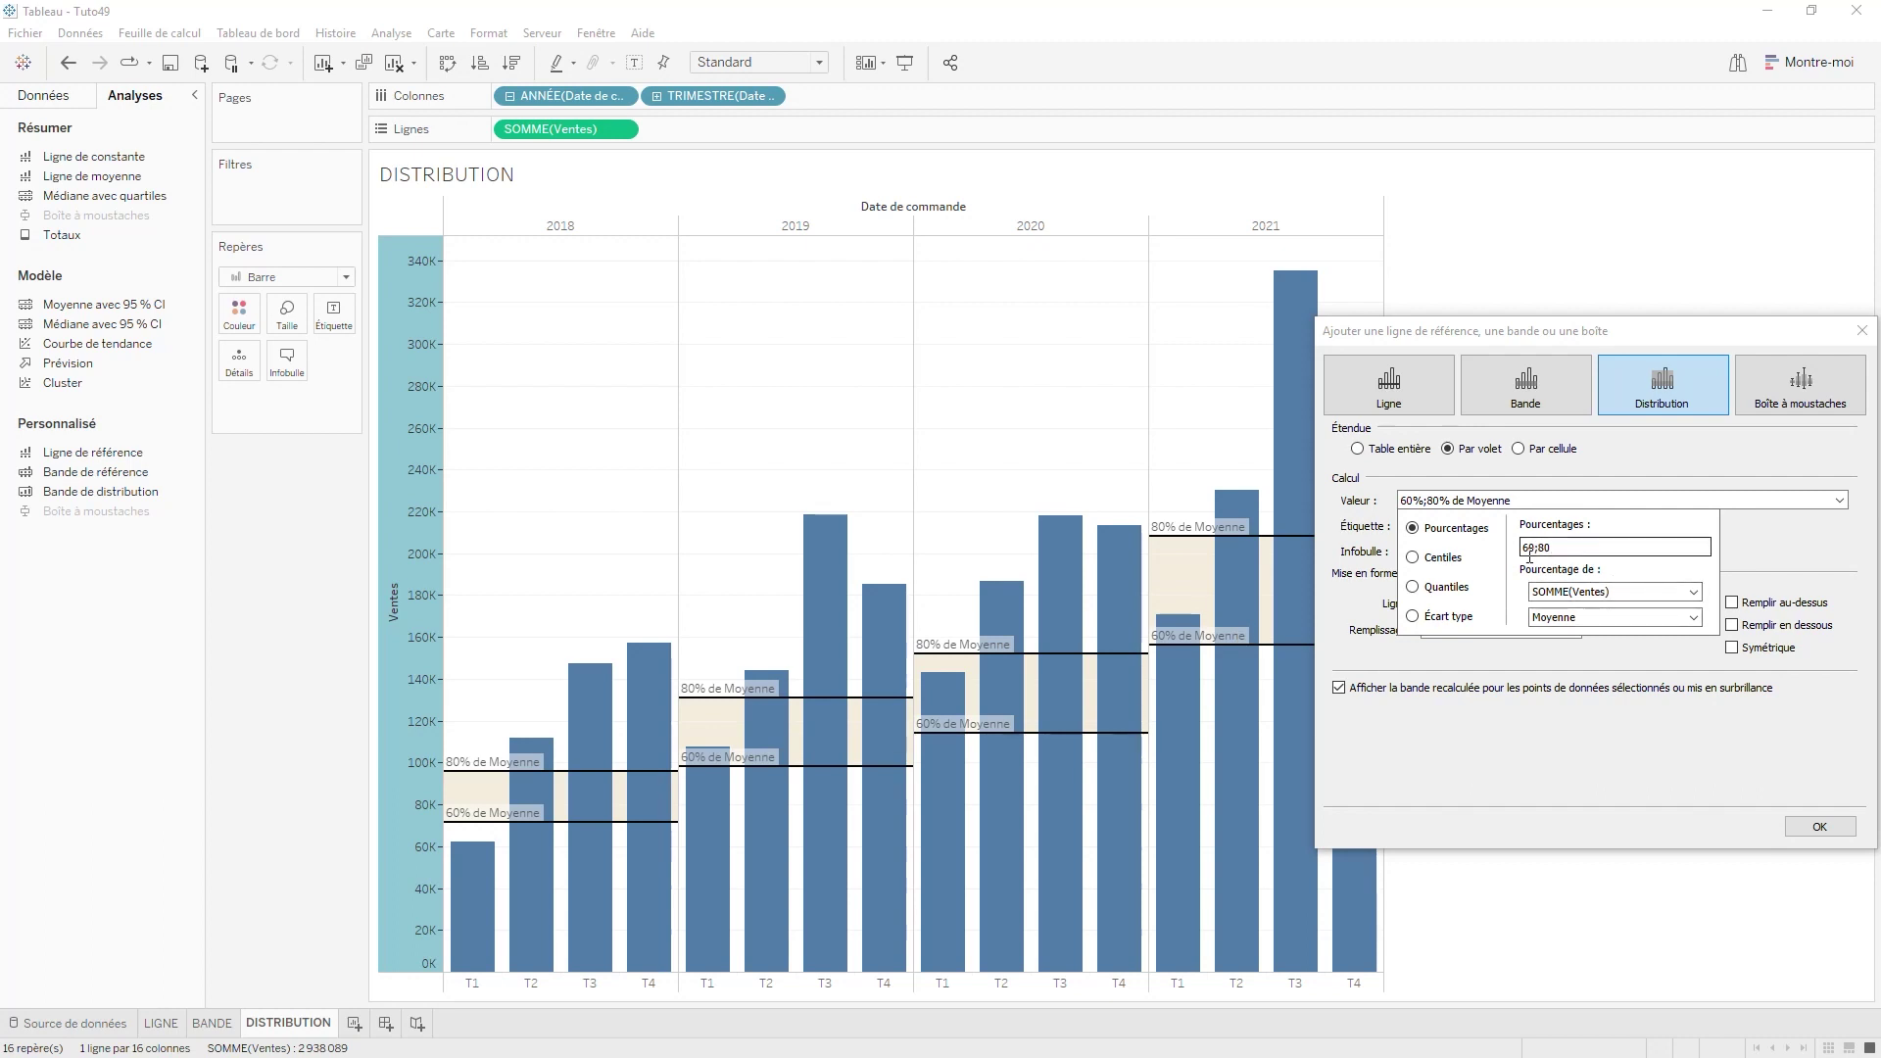
pyautogui.press('BackSpace')
pyautogui.press('BackSpace')
pyautogui.write('100;120')
pyautogui.click(1772, 544)
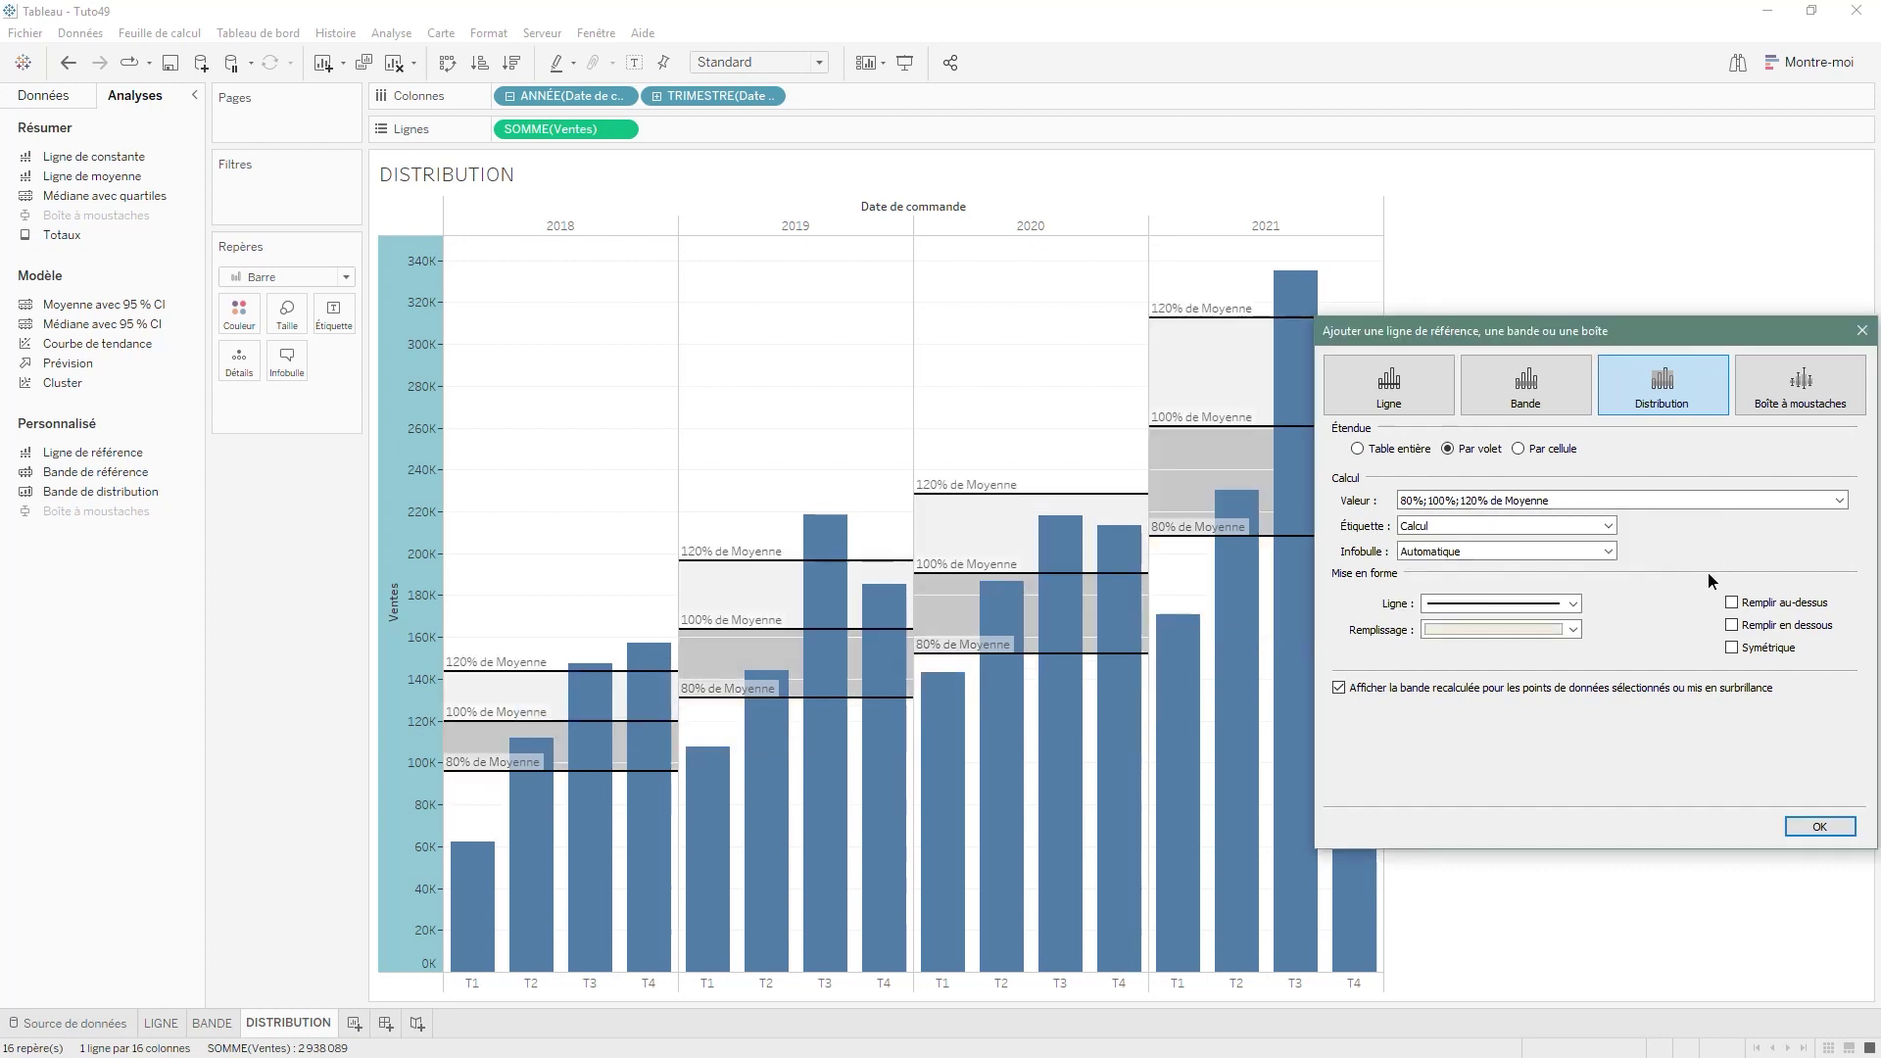
pyautogui.click(1395, 451)
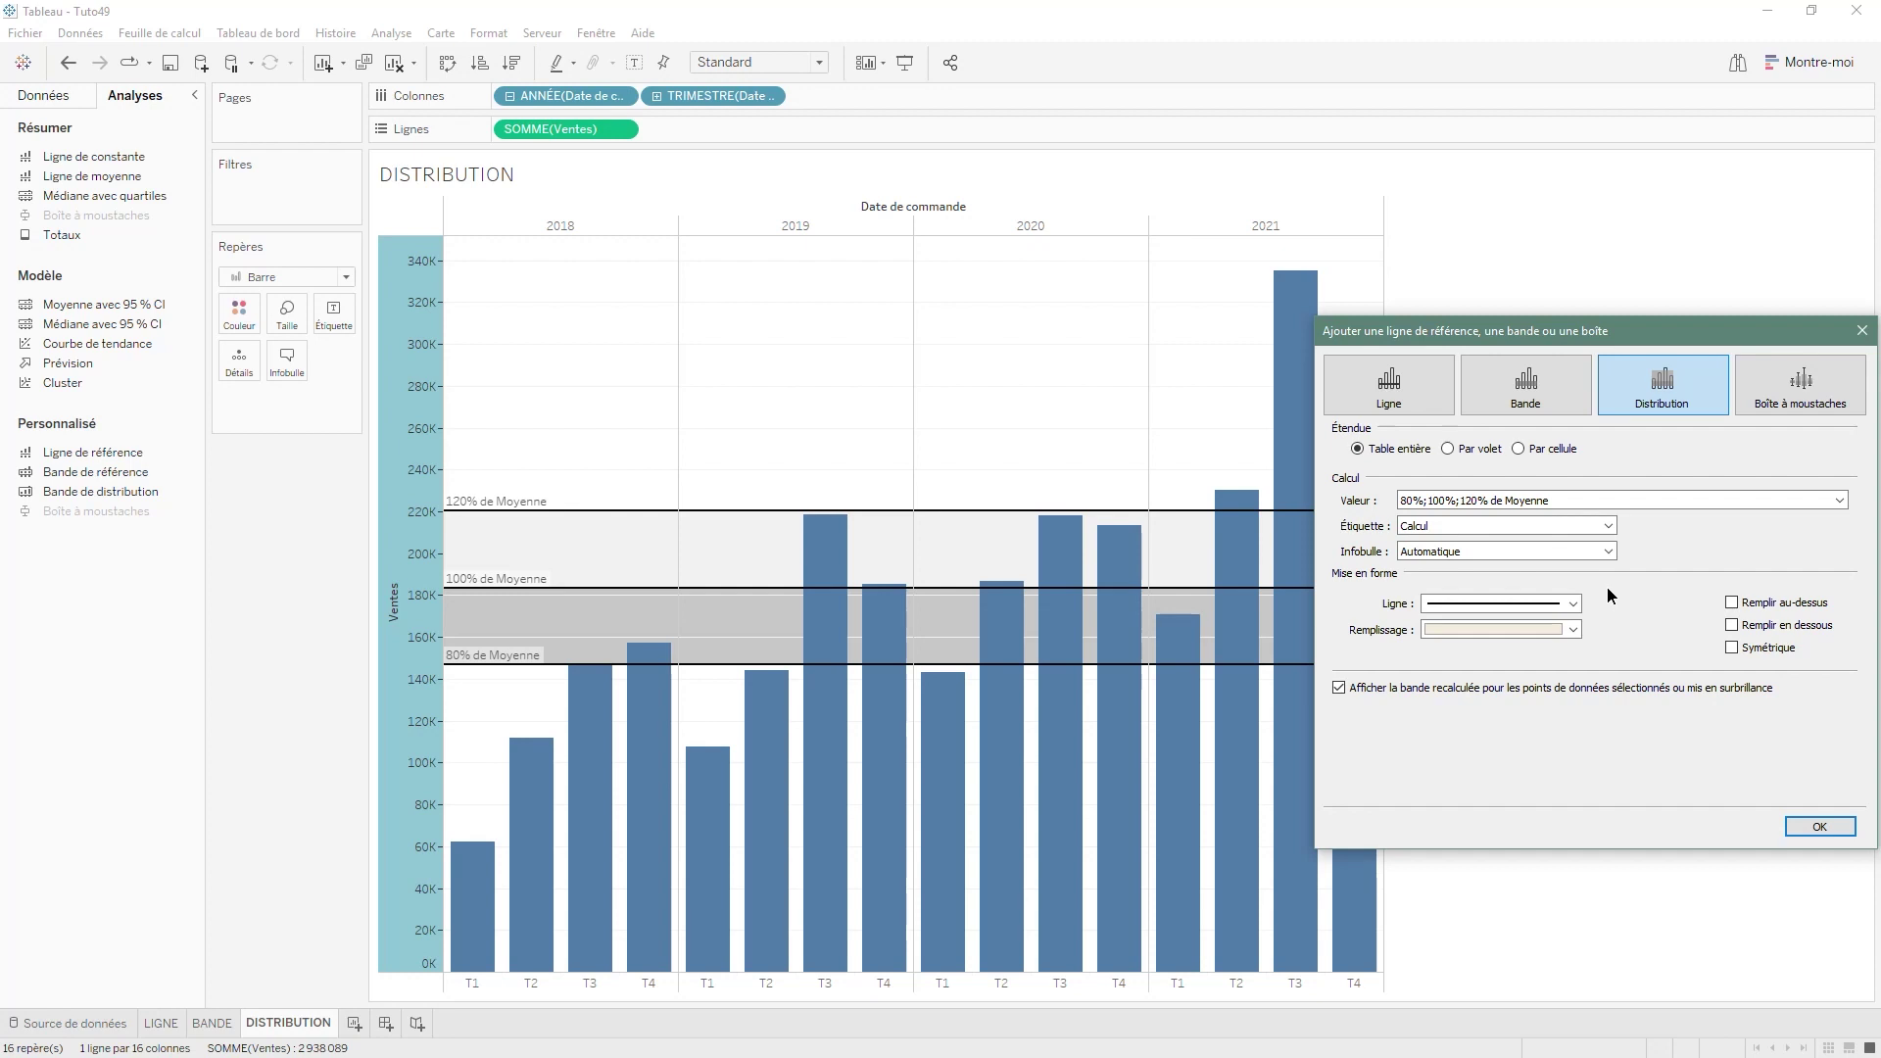
pyautogui.click(1808, 829)
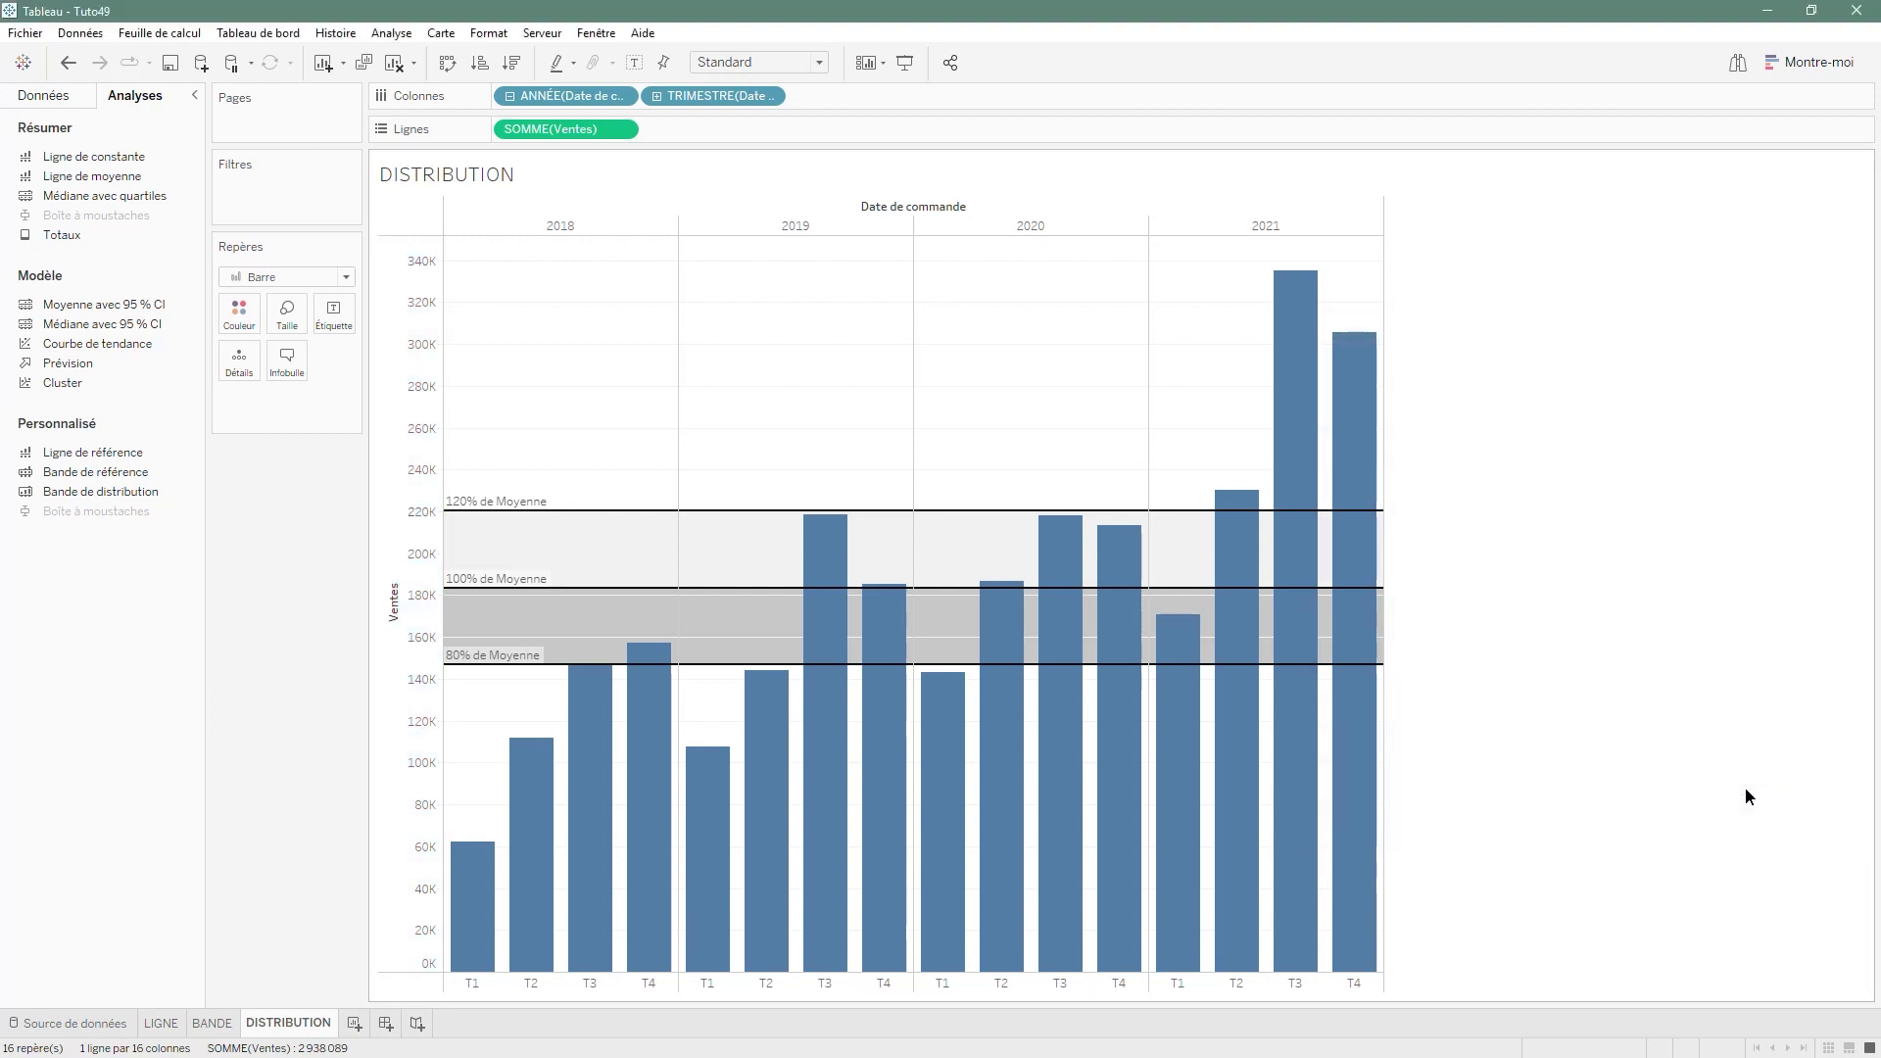